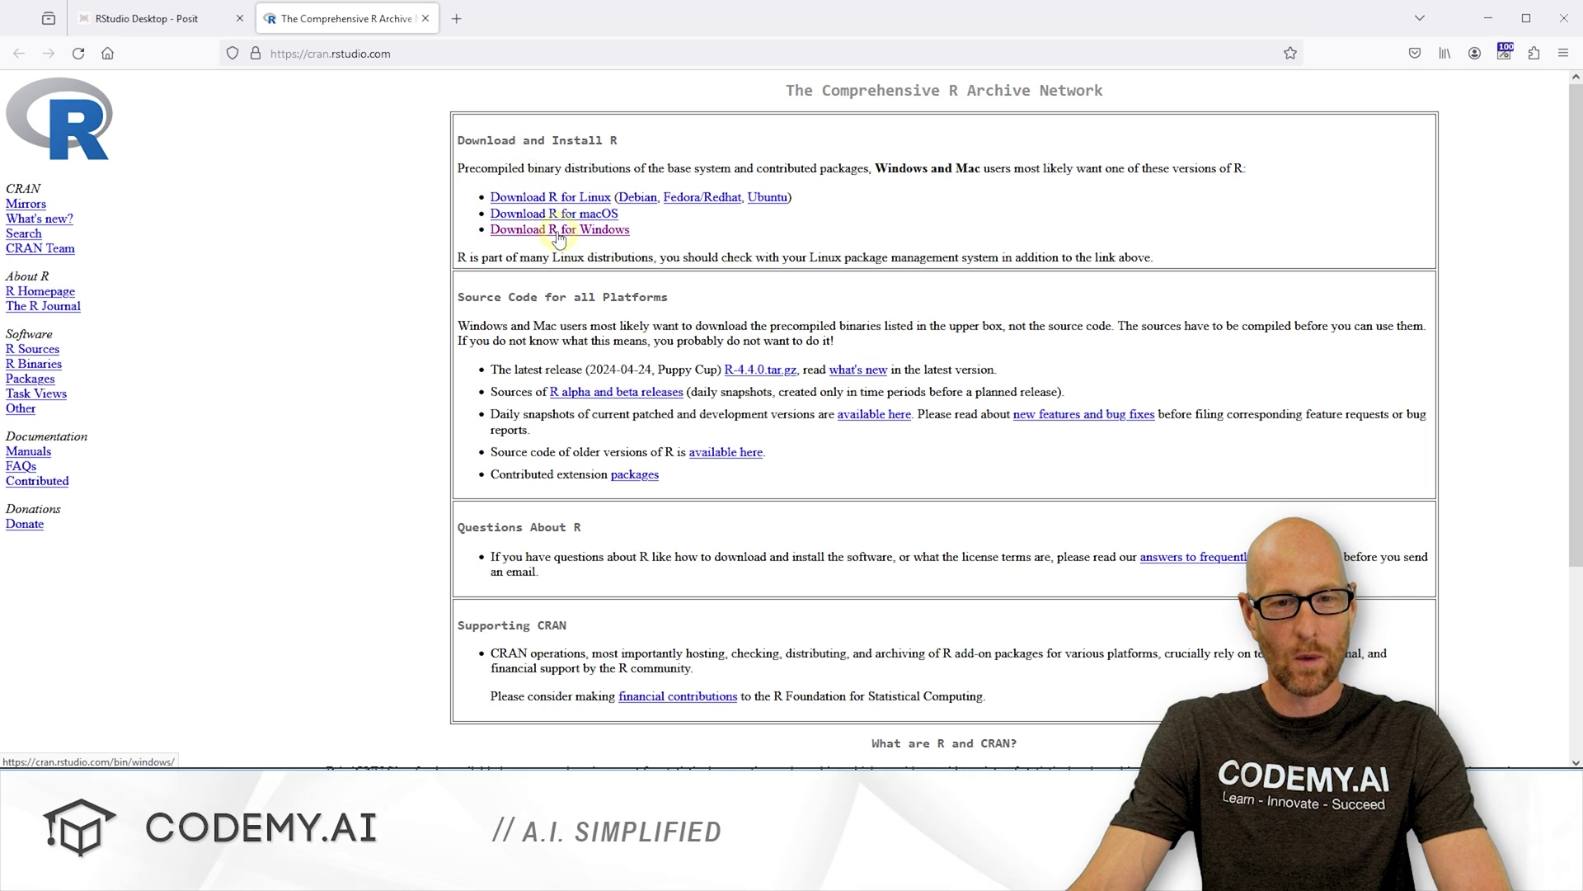
Download the R-4.4.0 installer for Windows from the CRAN base distribution page and save it to the Desktop
click(503, 244)
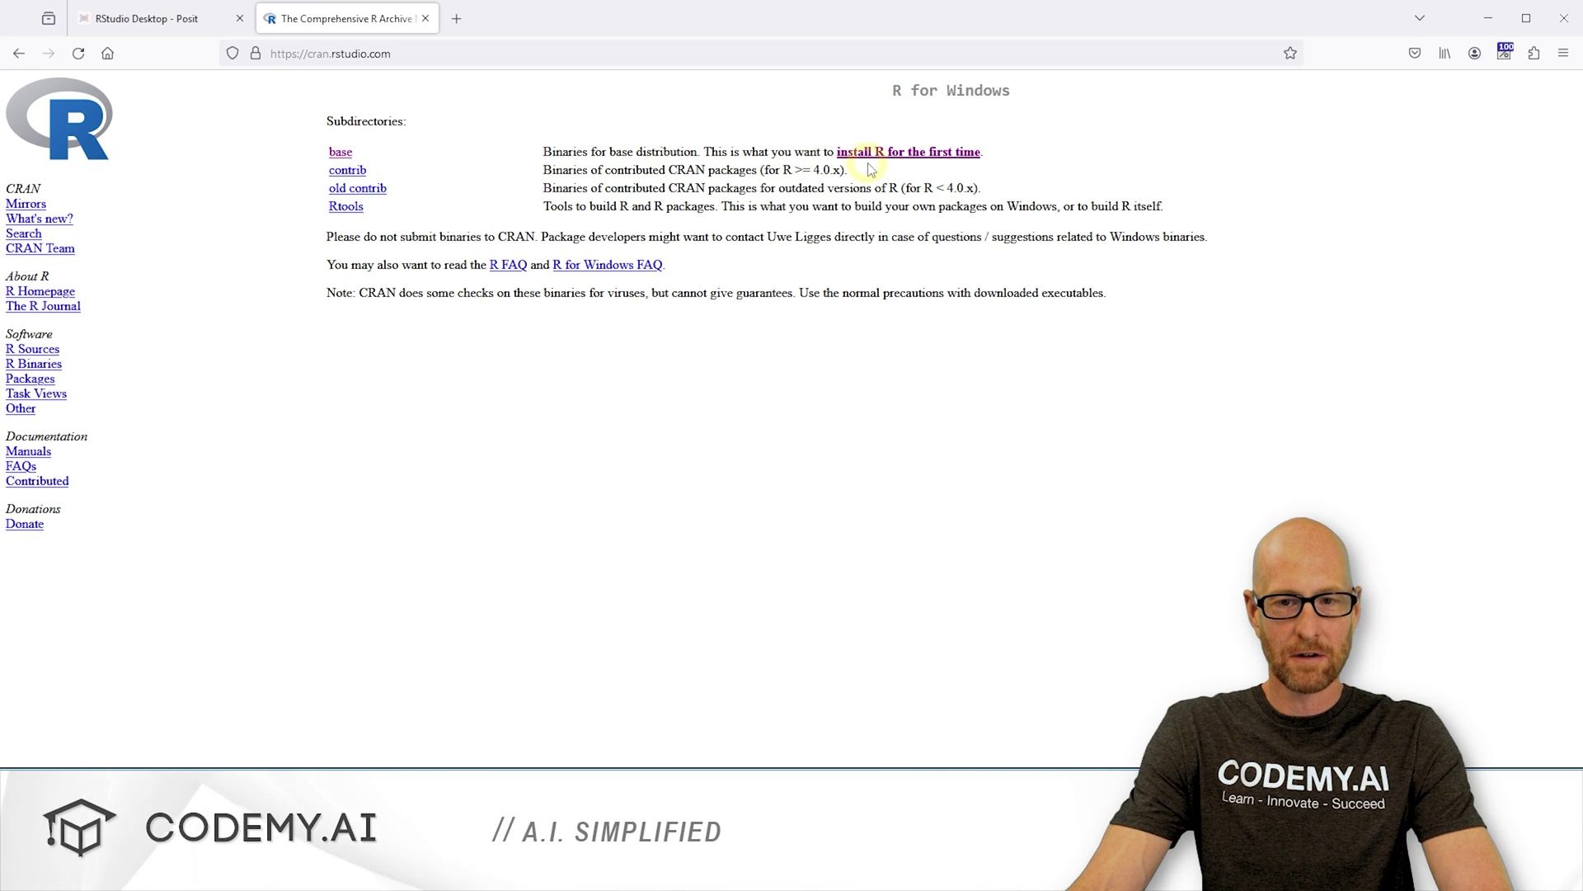
click(936, 155)
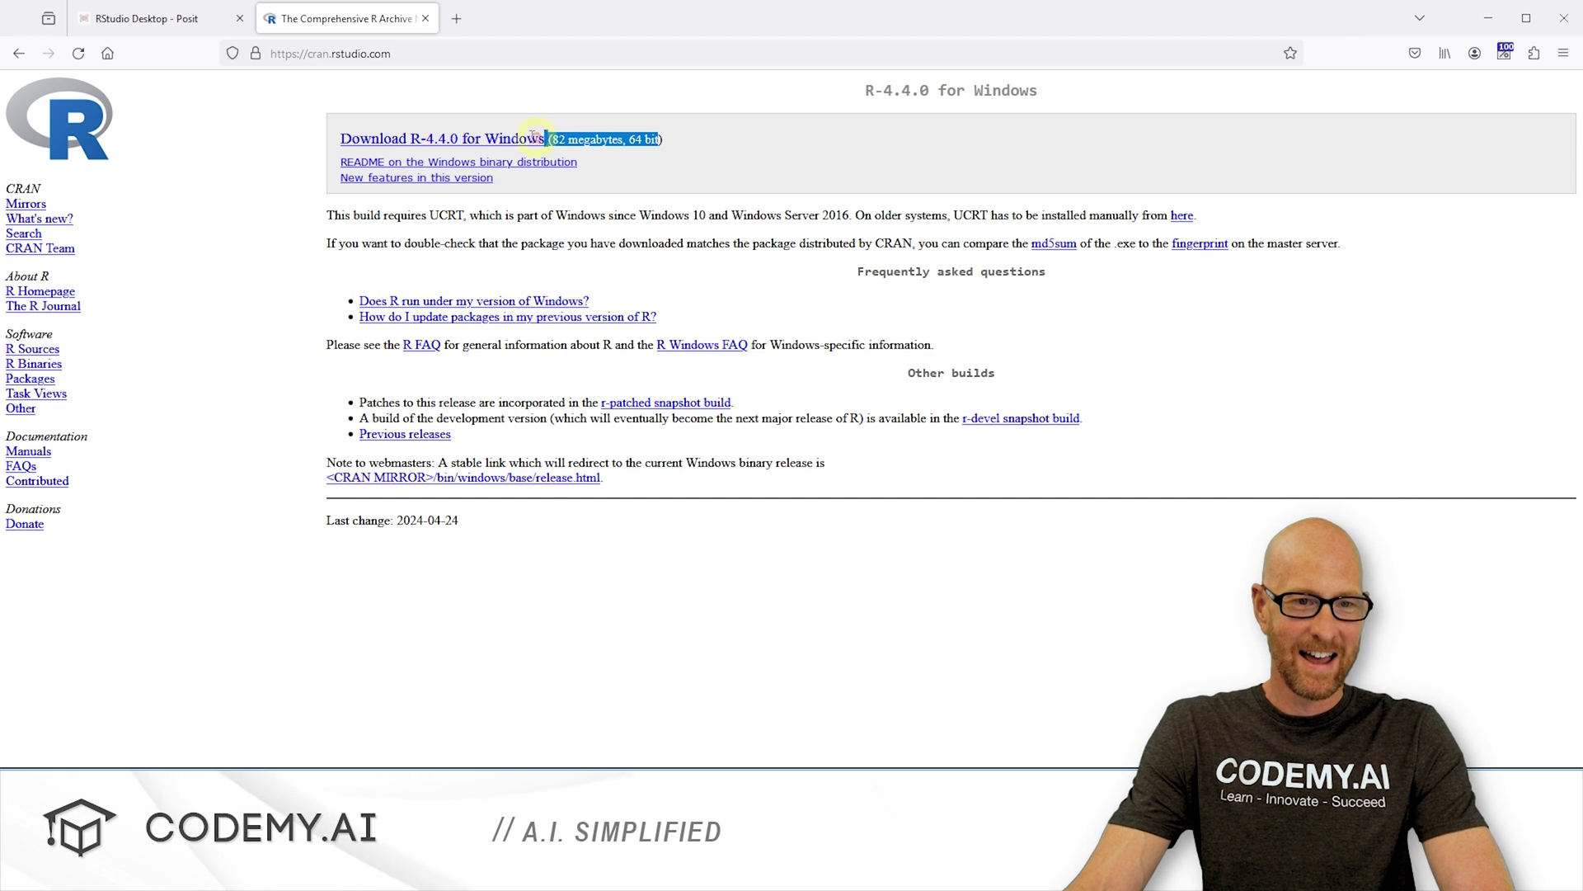
drag(534, 136, 399, 141)
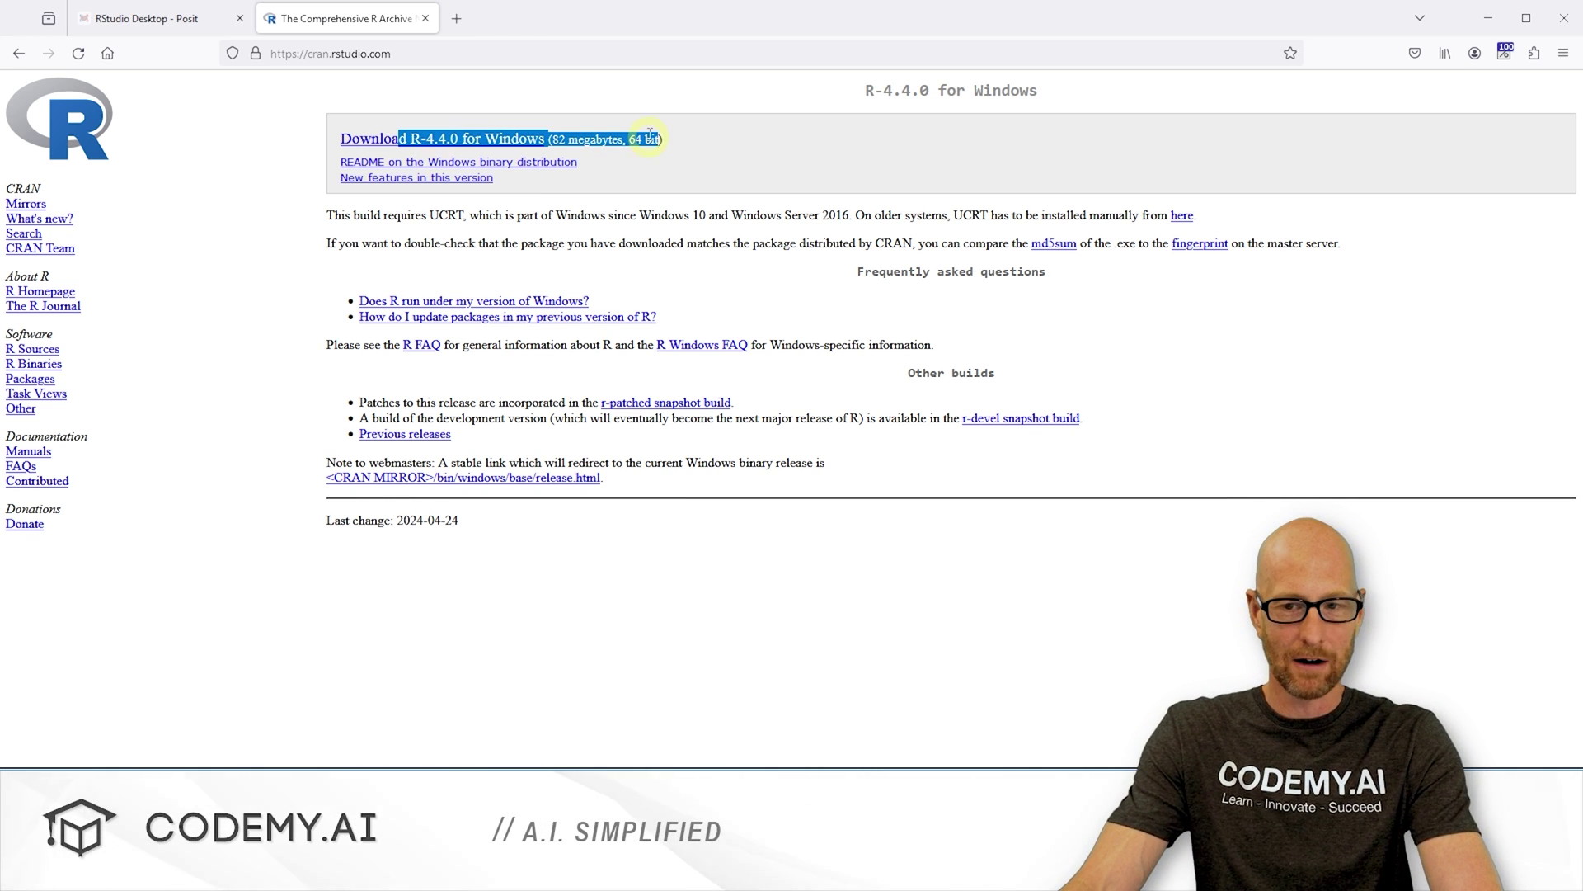
click(449, 146)
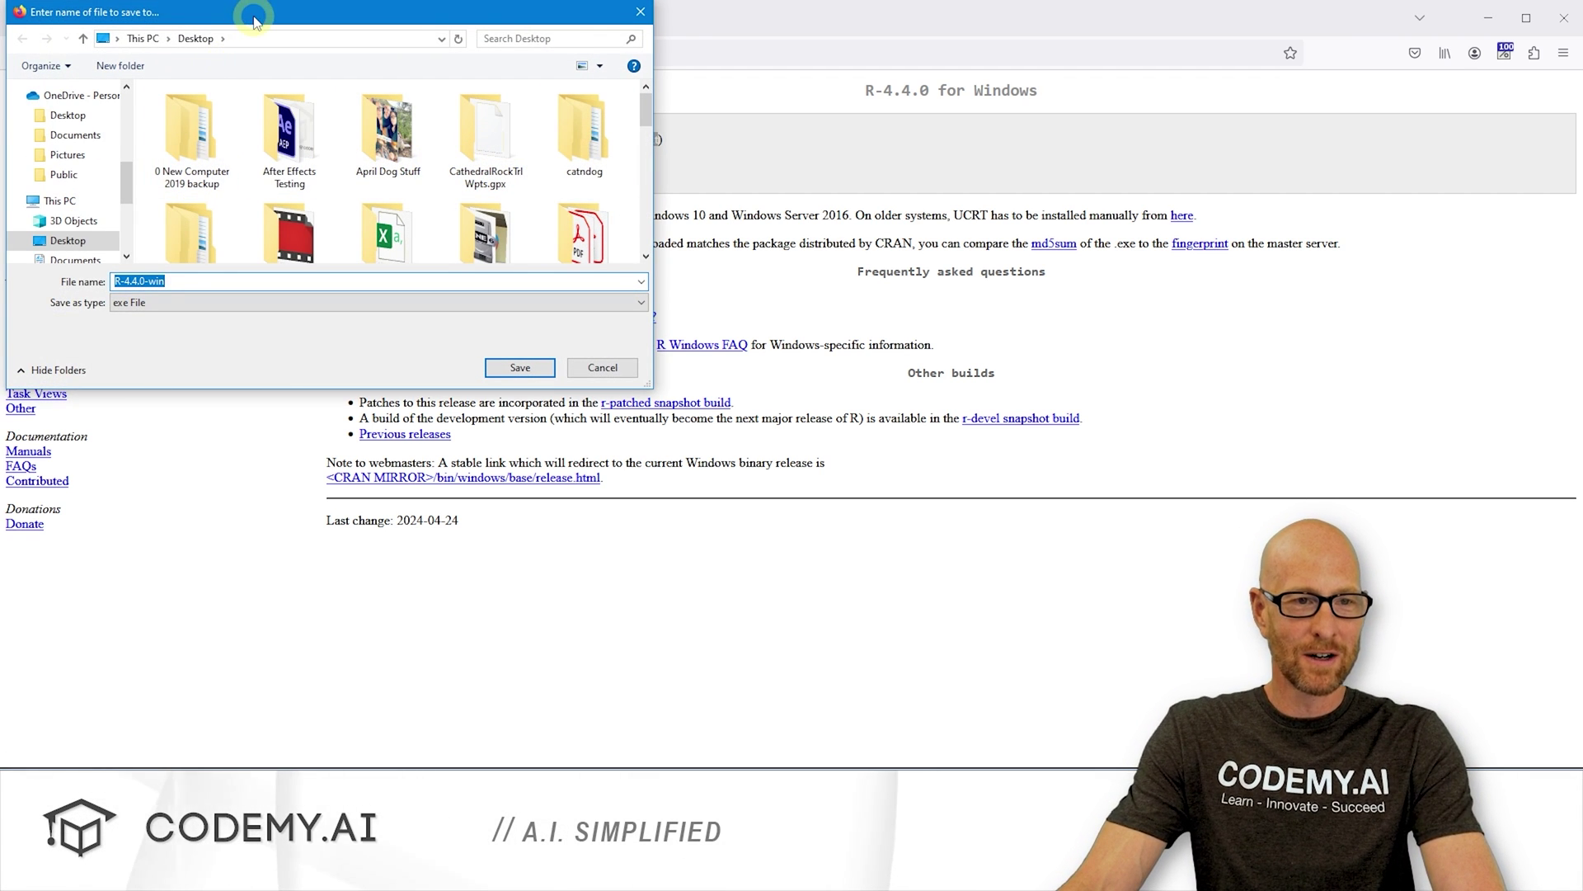
drag(253, 18, 291, 46)
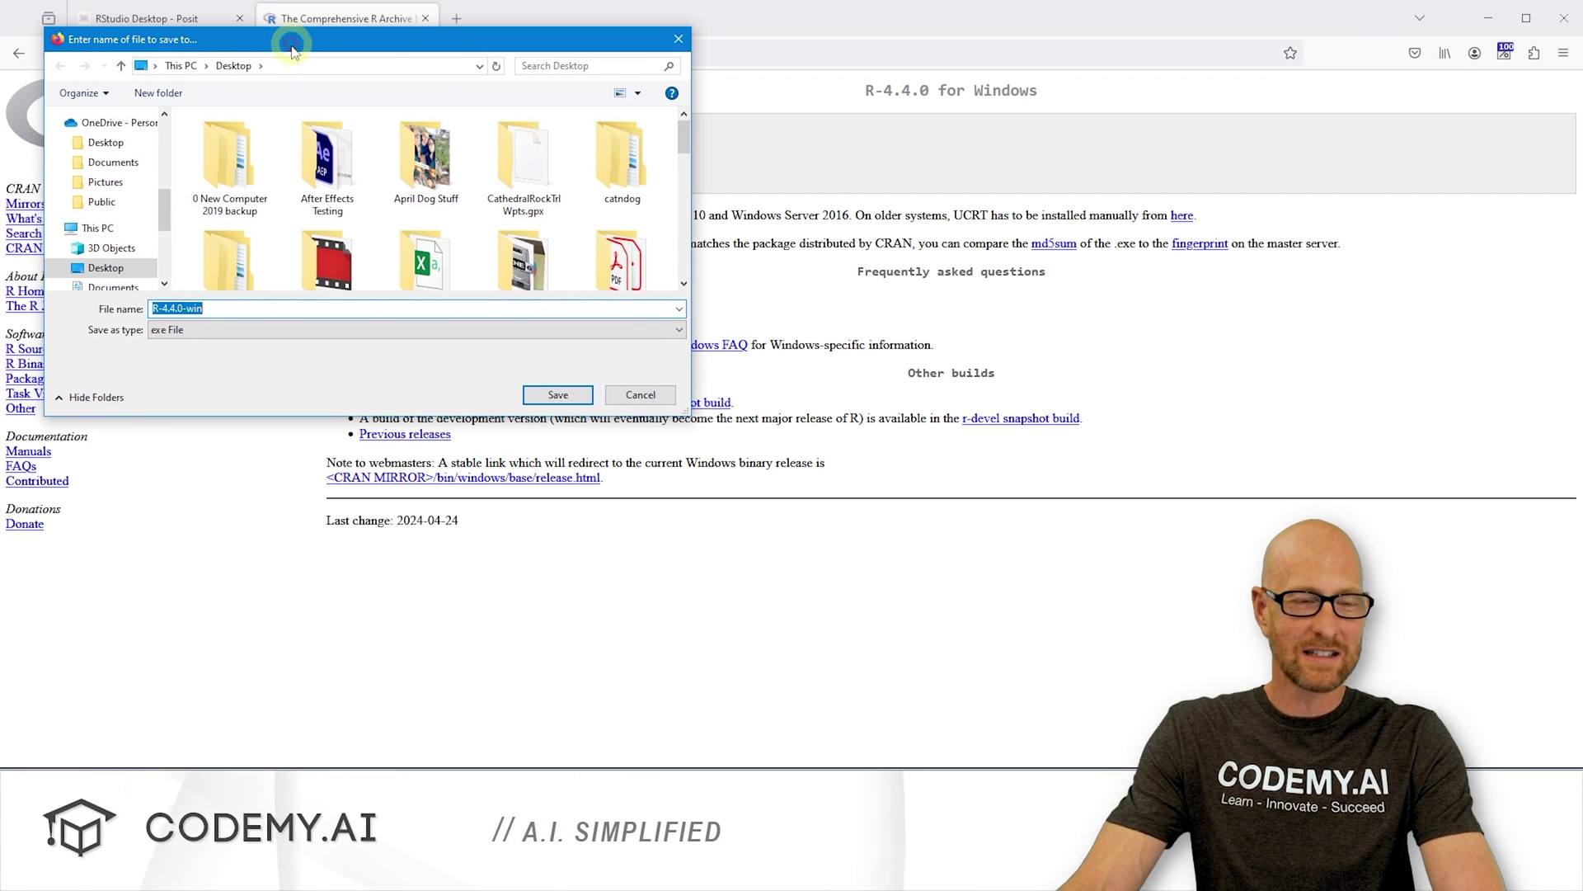
click(560, 396)
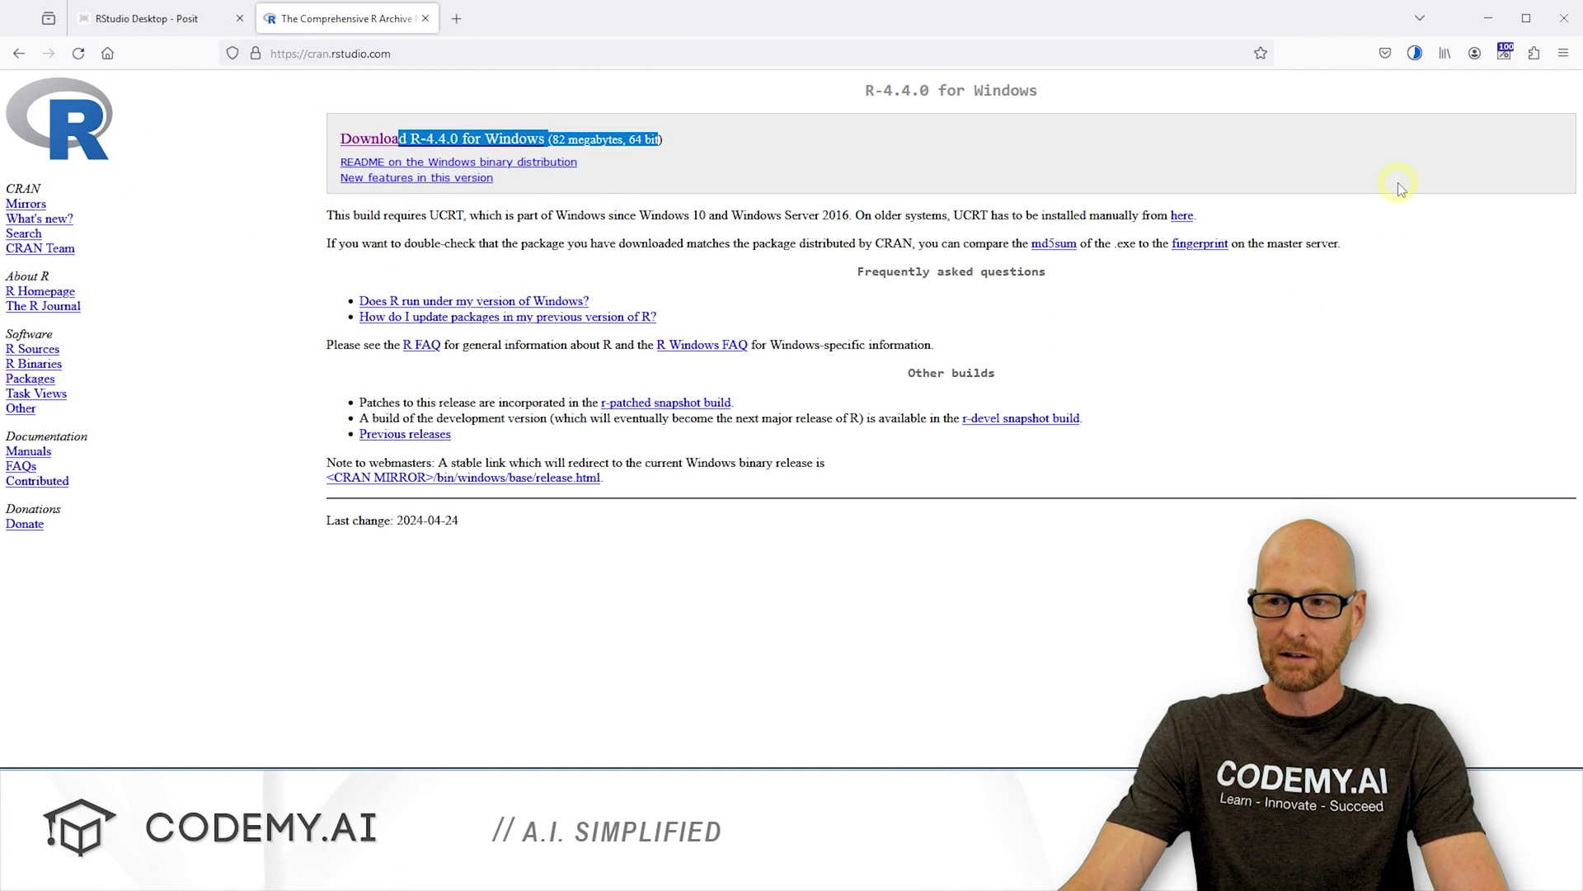
Run the downloaded R-4.4.0-win.exe installer in English and accept C:\Program Files\R\R-4.4.0 as the destination folder
click(1415, 54)
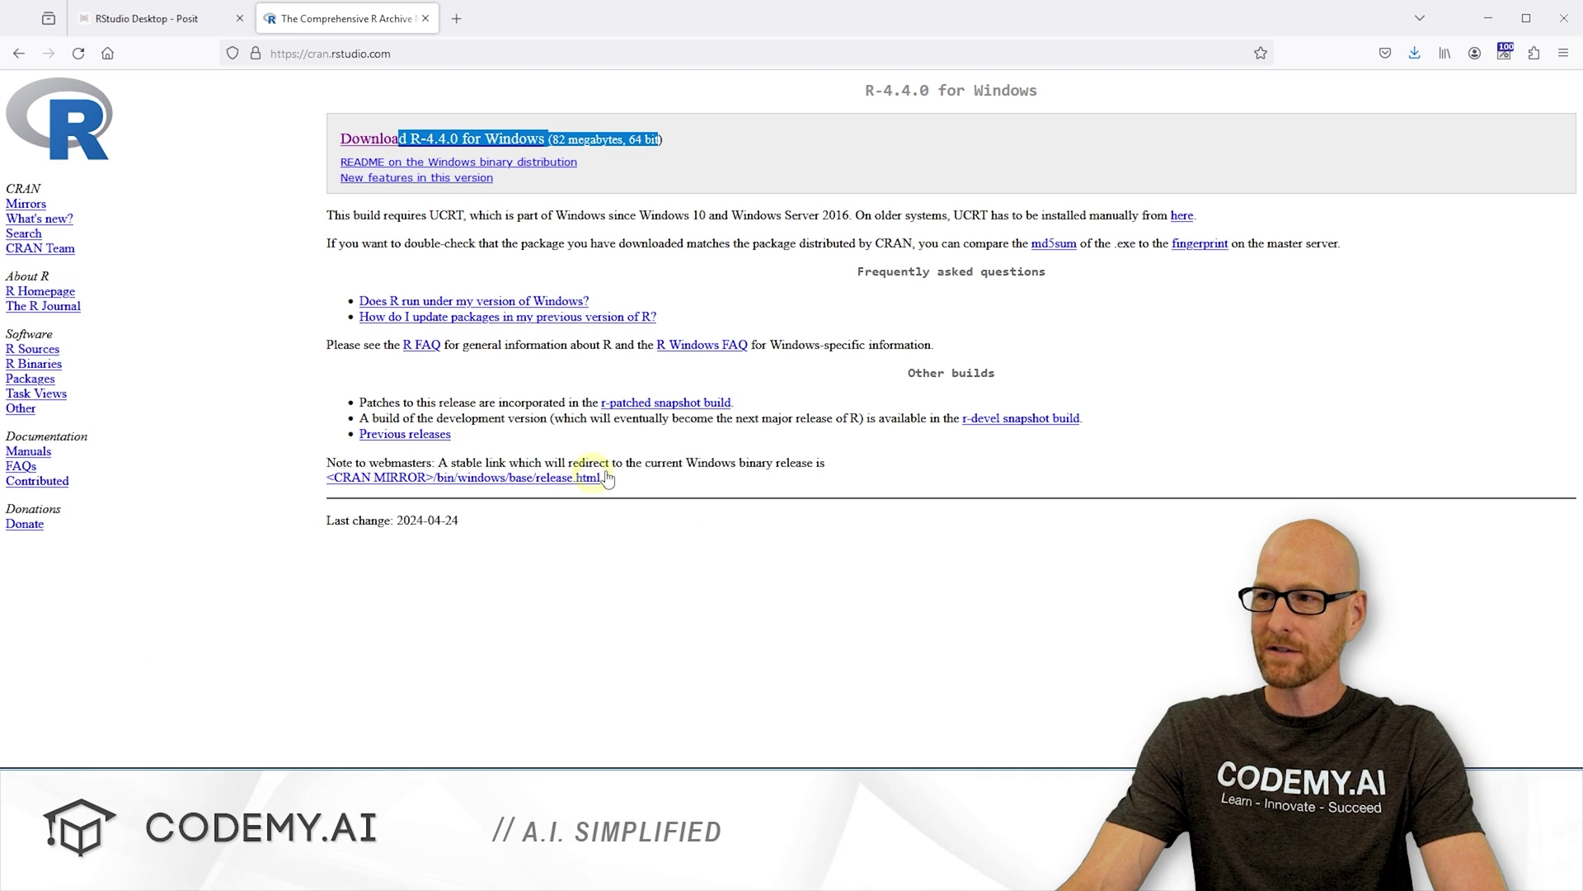
click(1414, 53)
click(1136, 100)
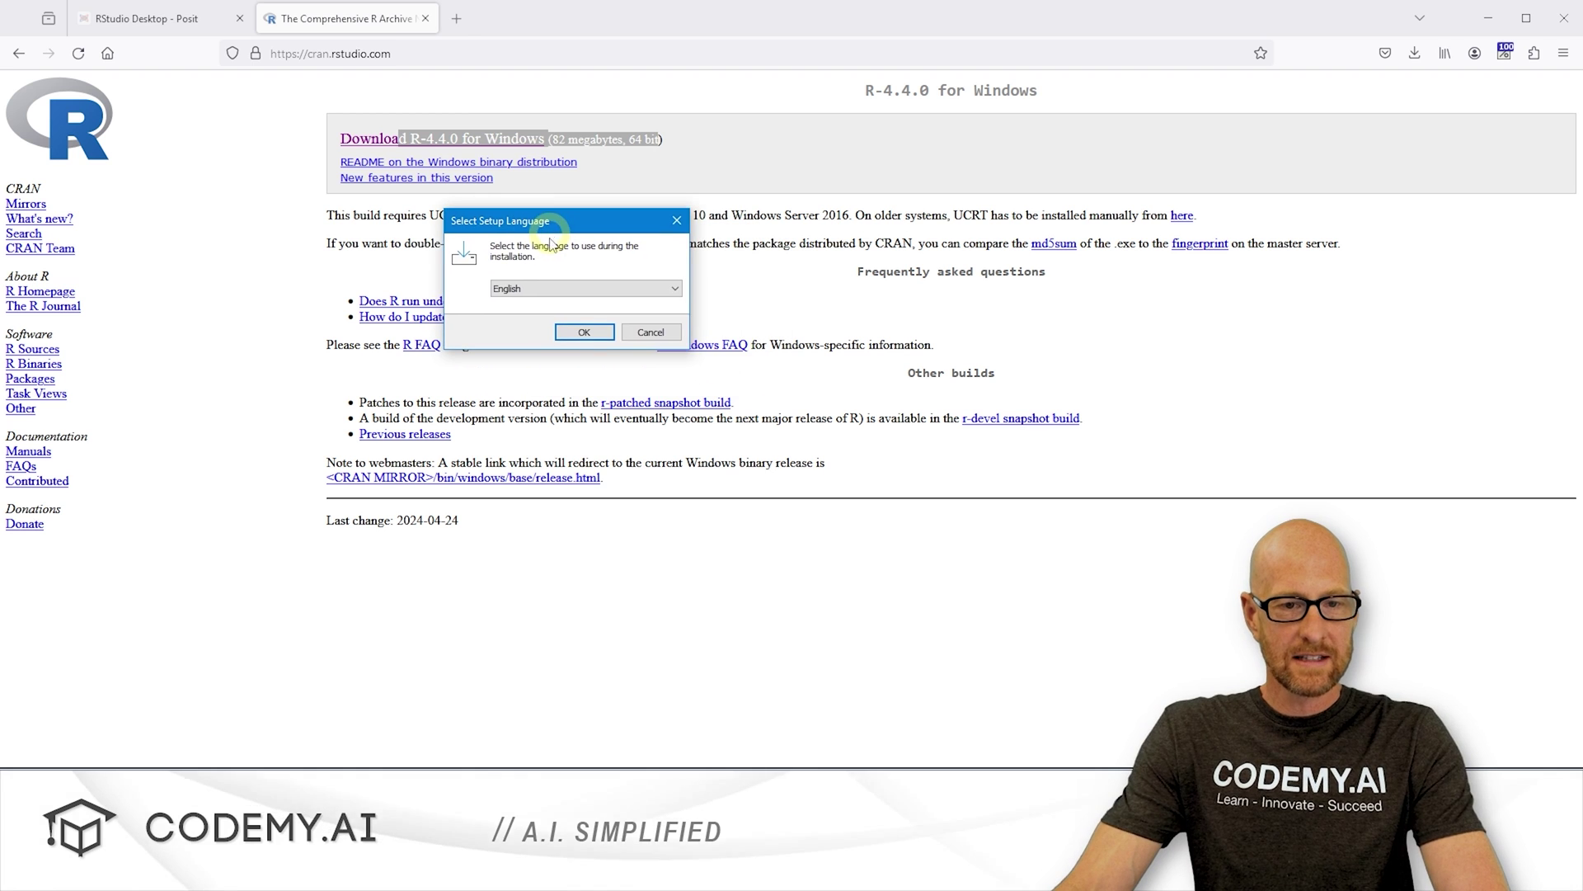
click(670, 361)
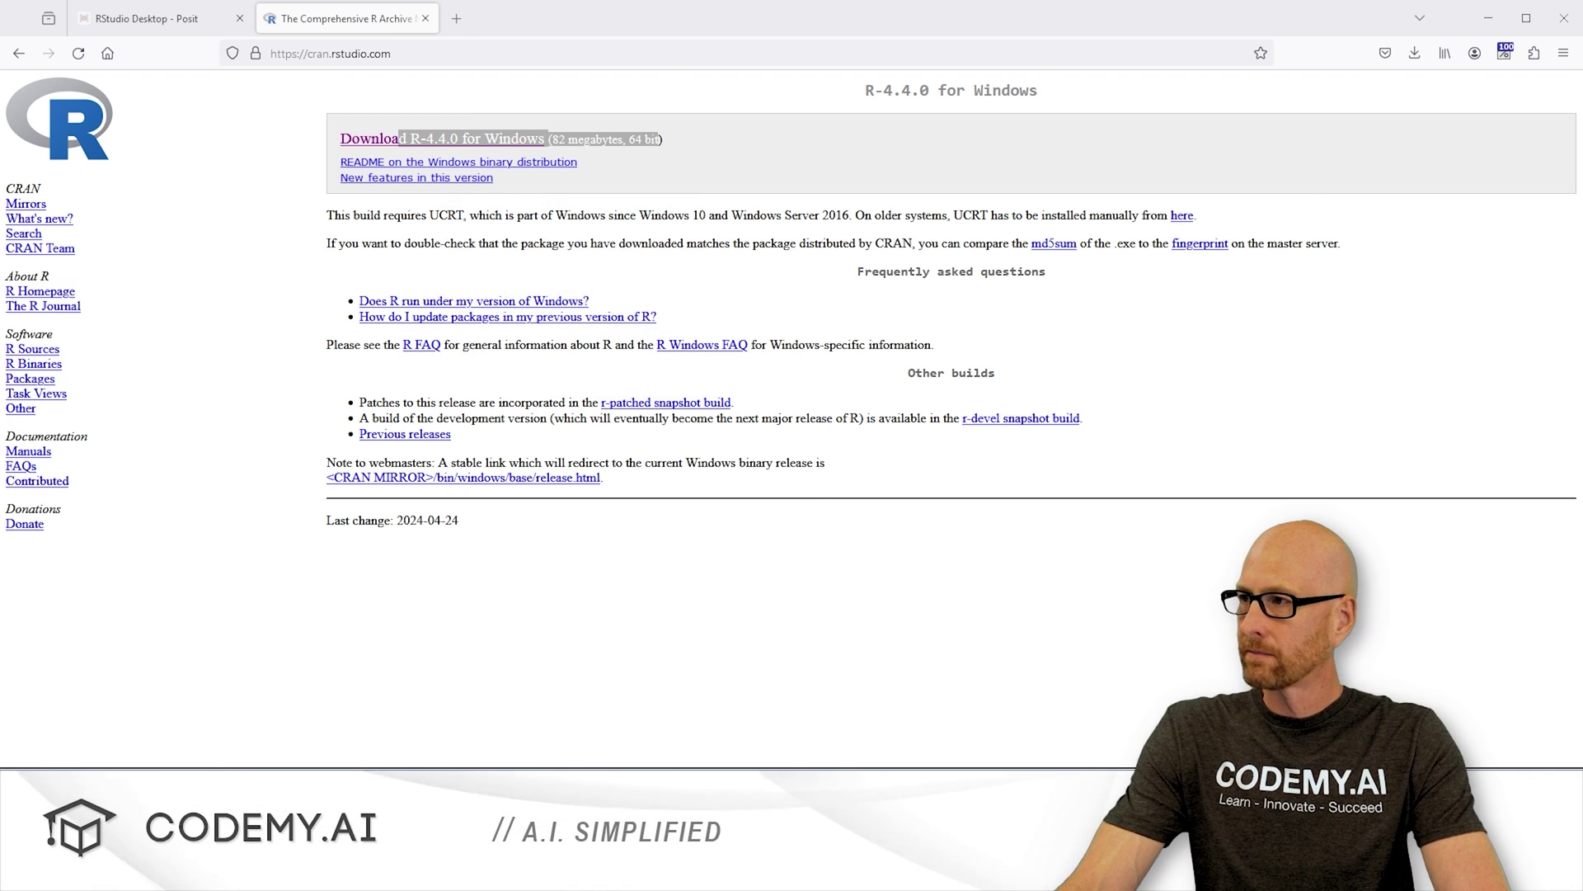
click(648, 492)
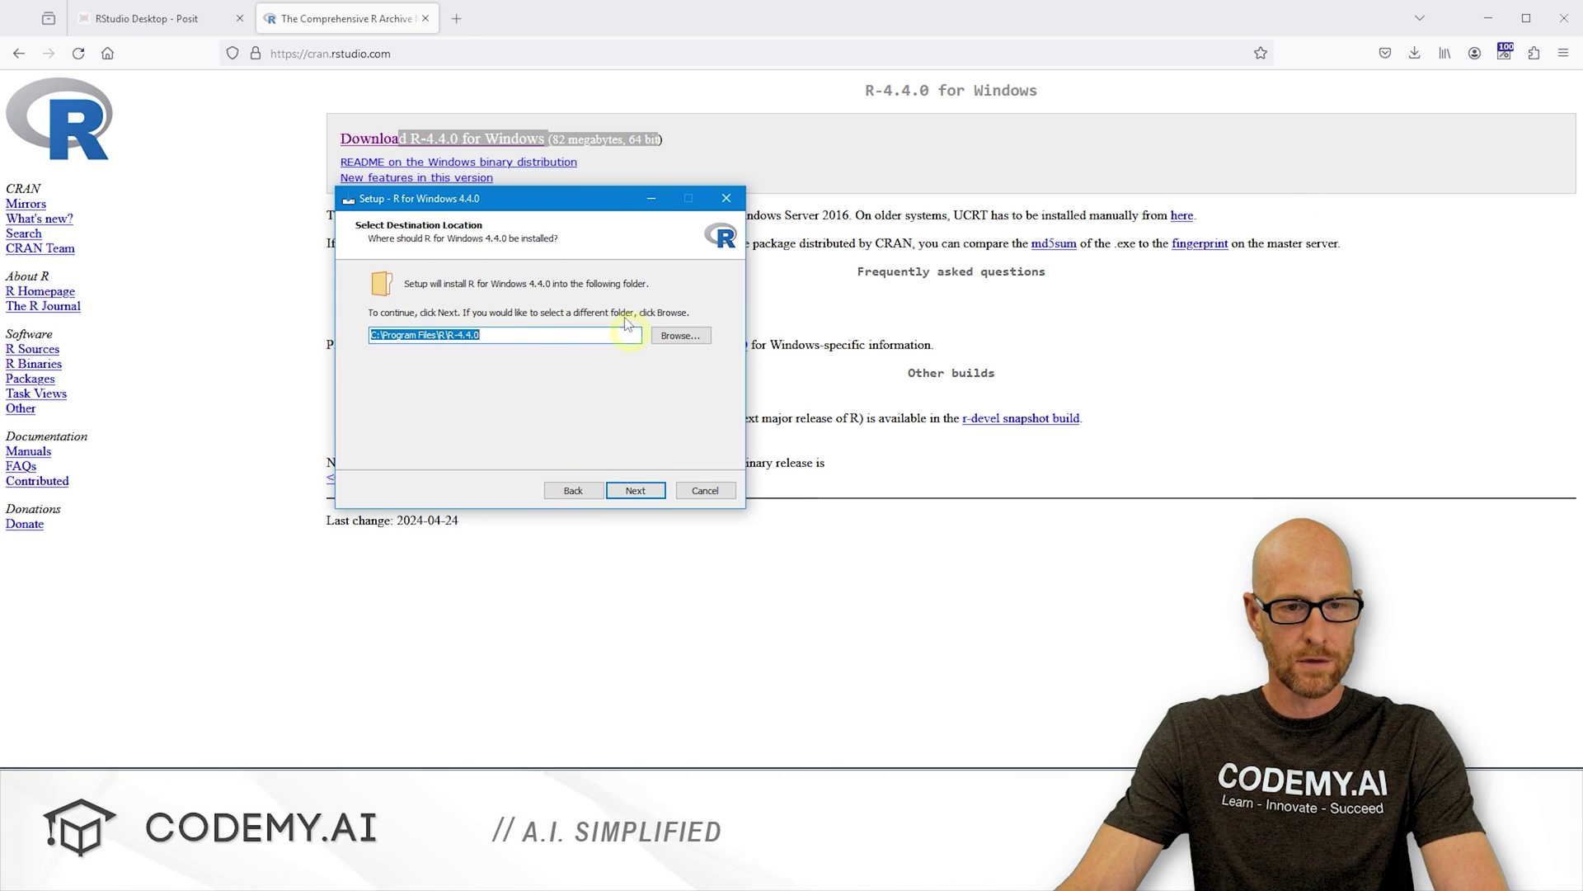
click(635, 493)
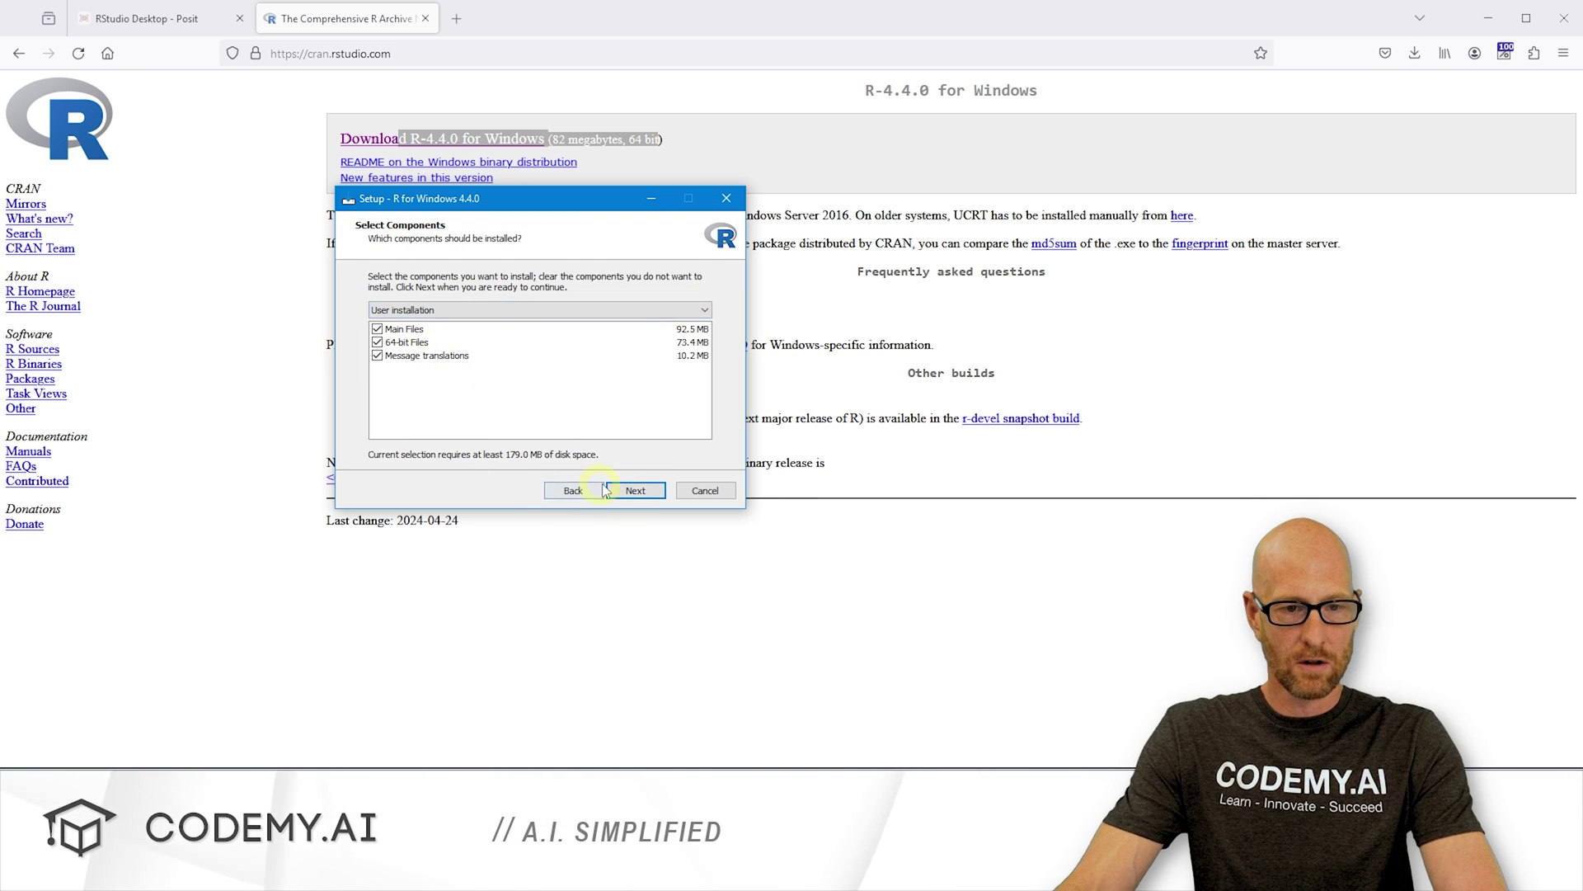
Install R with the user installation components, default startup options and a desktop shortcut, and finish the setup
click(650, 495)
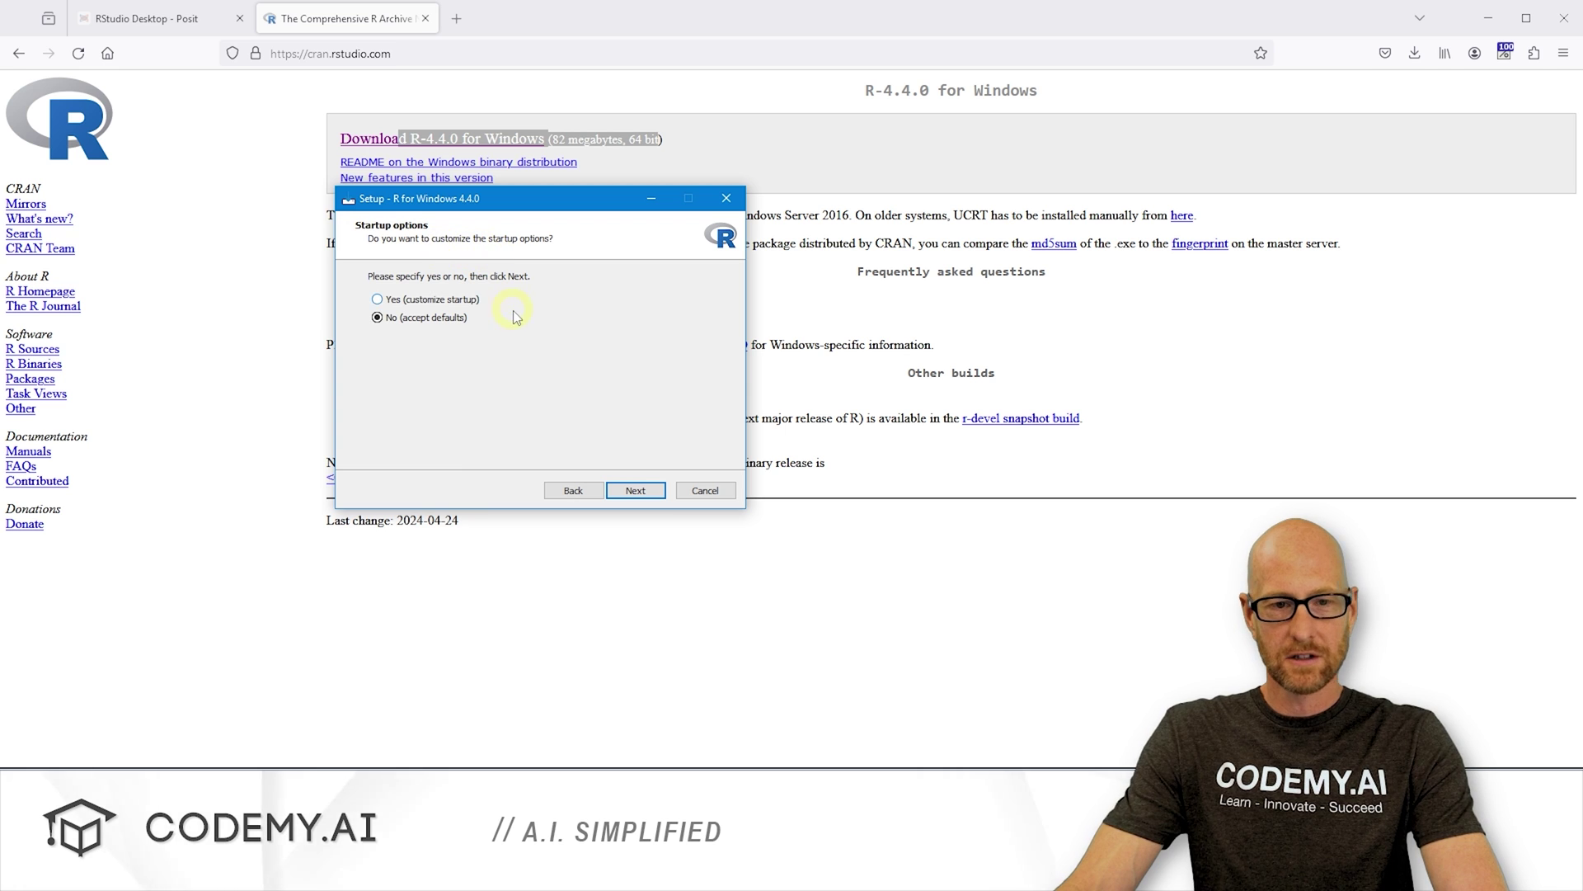
click(643, 493)
click(640, 498)
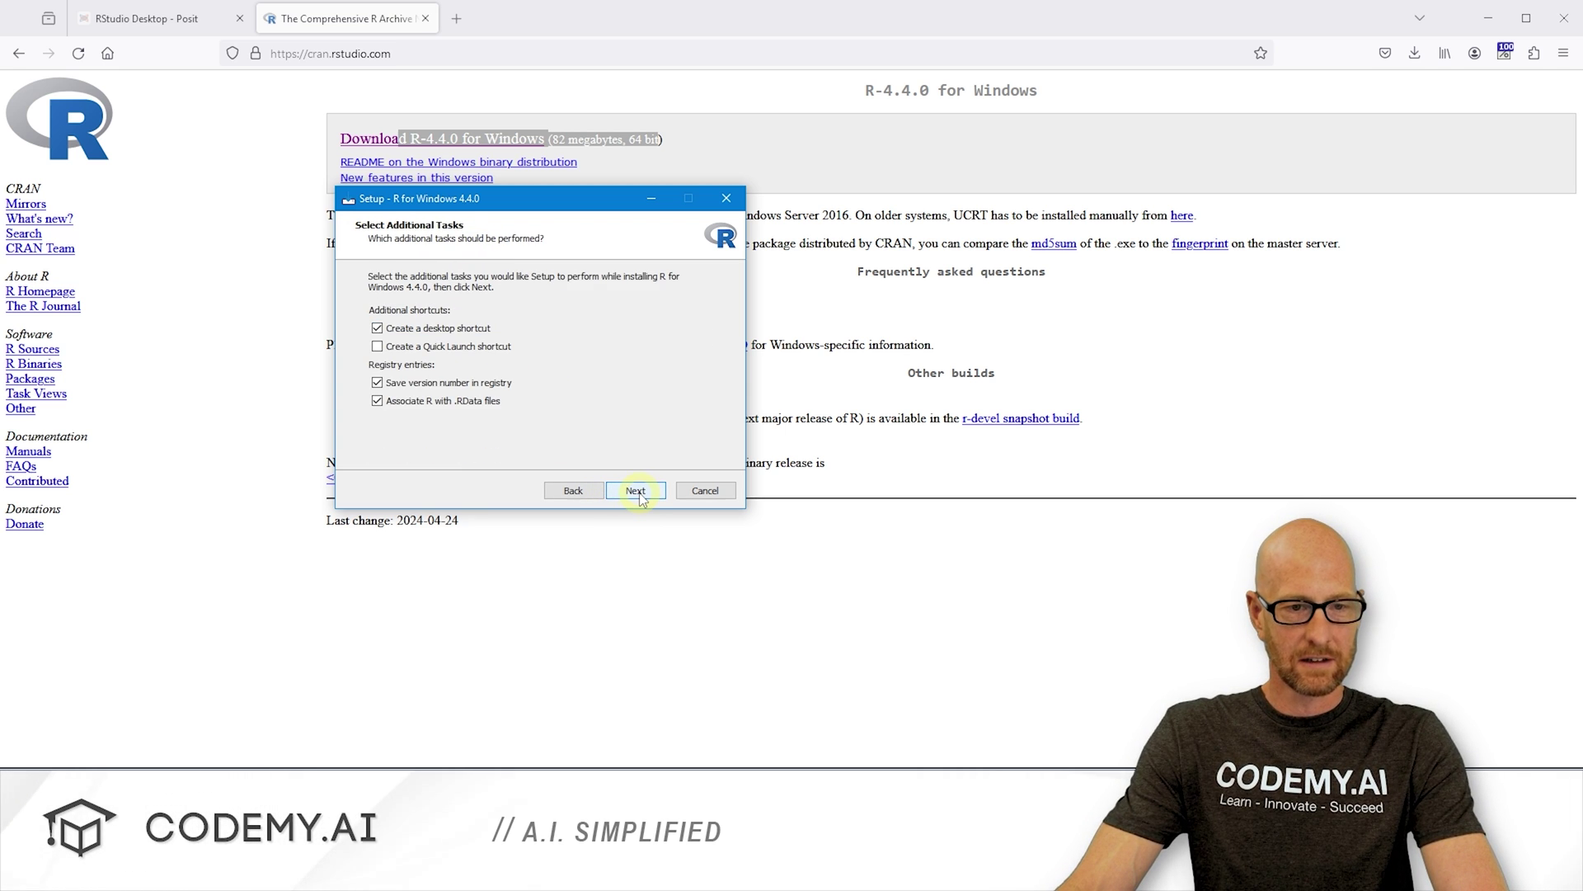
click(640, 495)
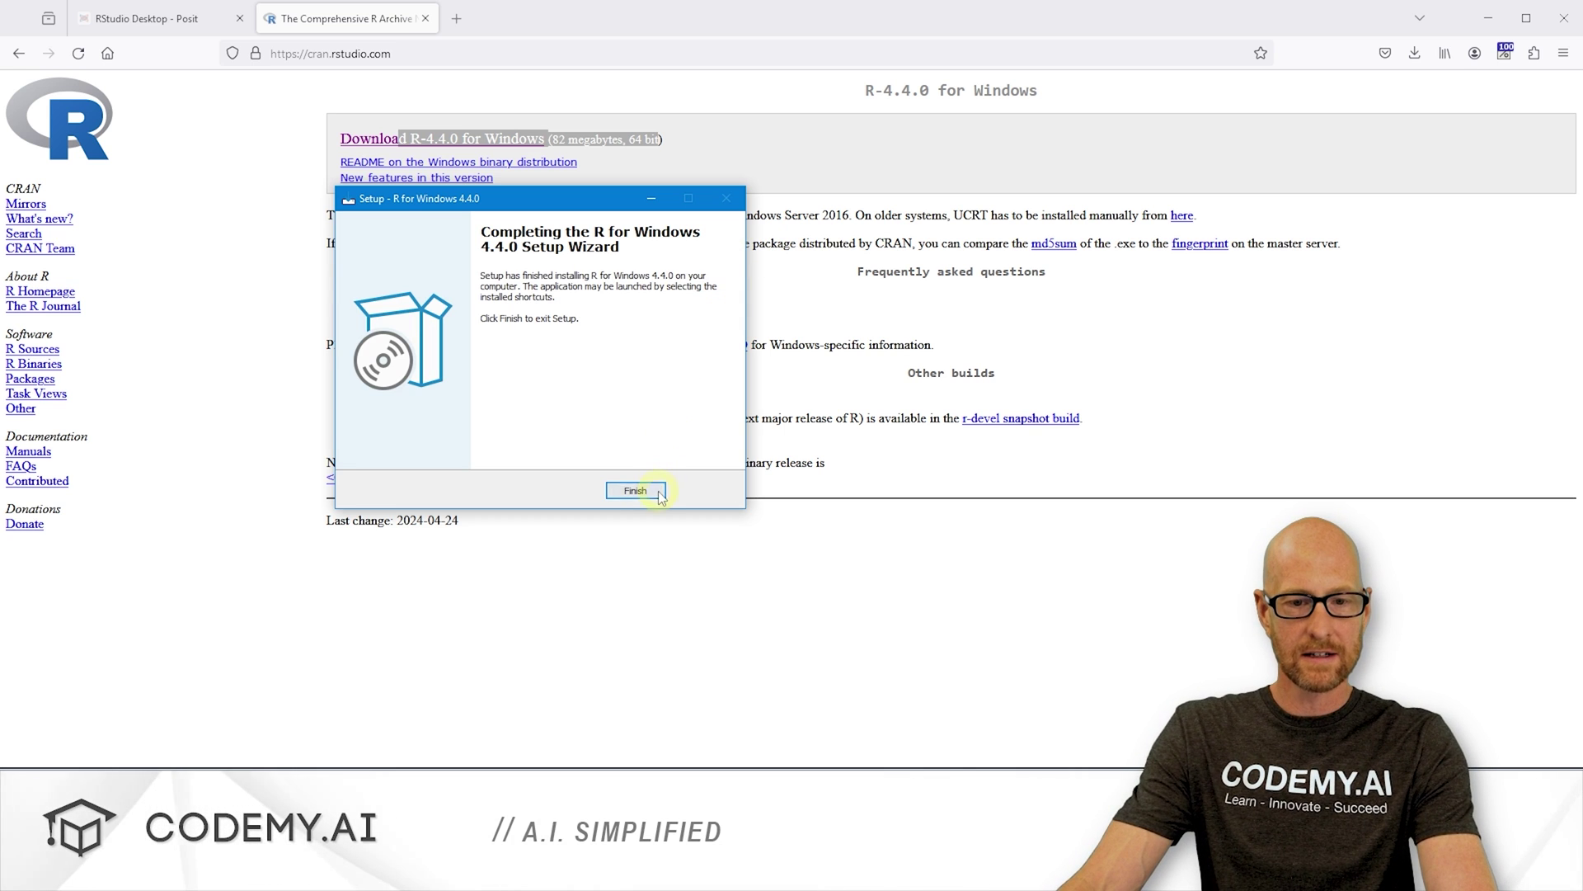
click(634, 490)
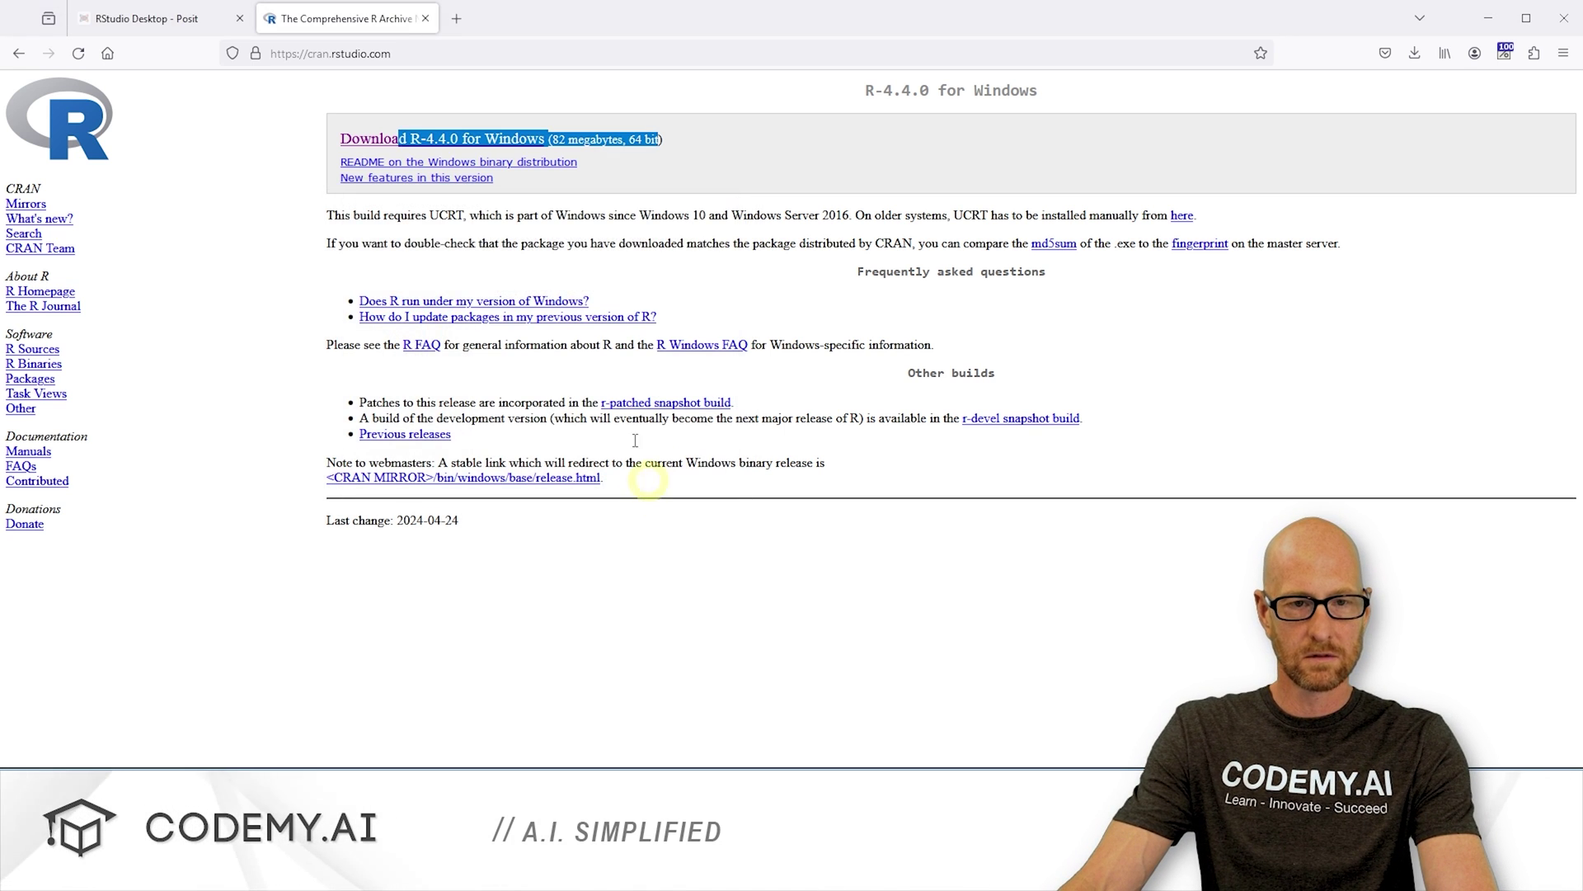
Close the CRAN page and download RStudio Desktop for Windows to the Desktop, replacing the existing installer file
click(426, 18)
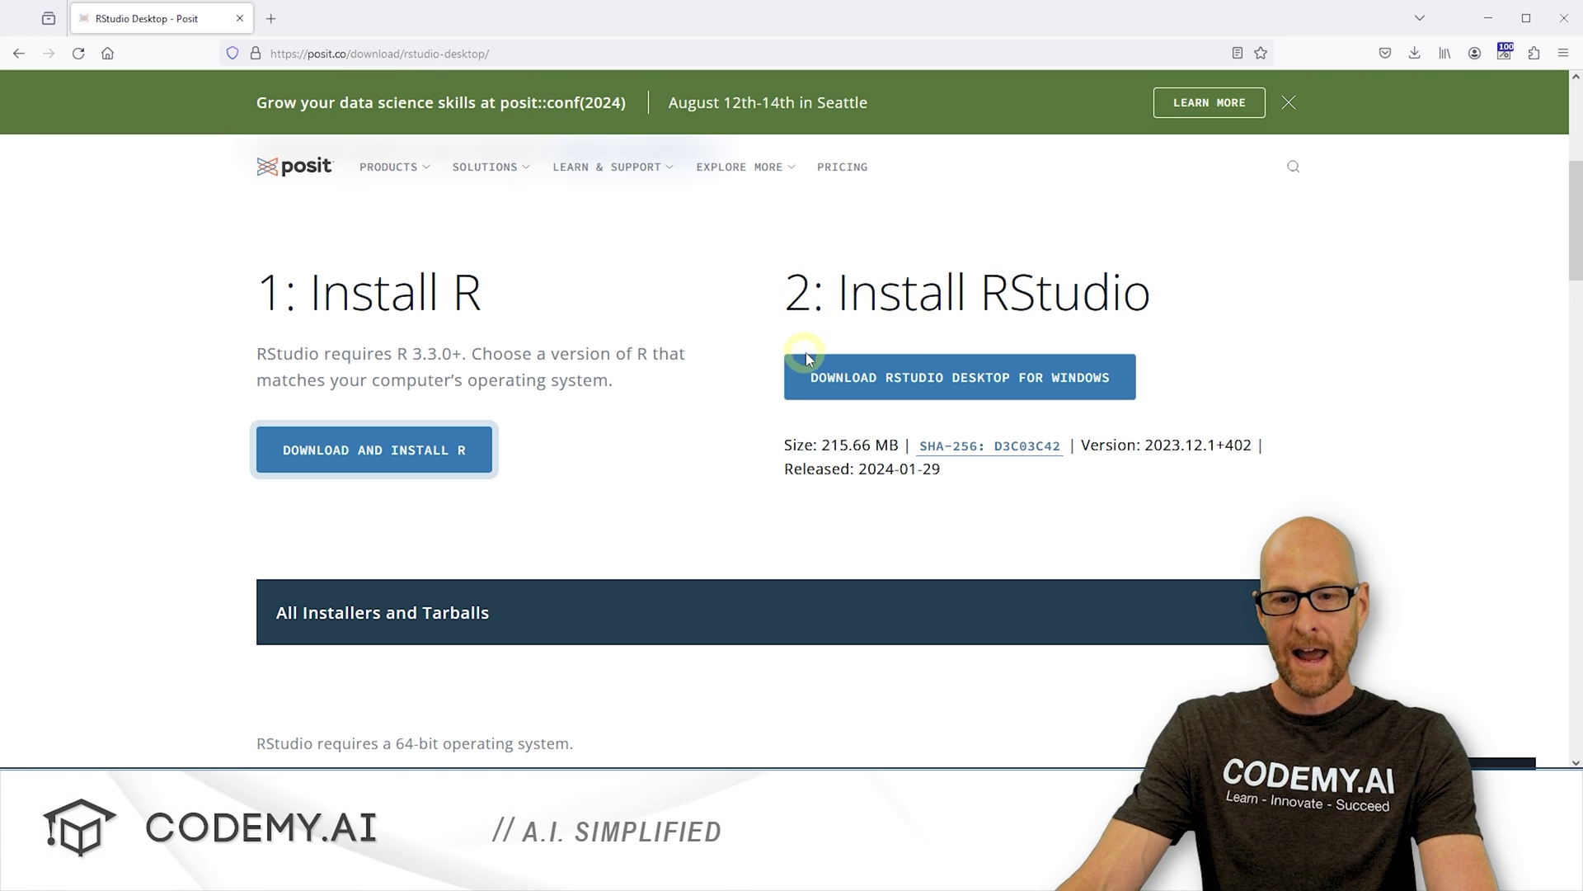
click(993, 380)
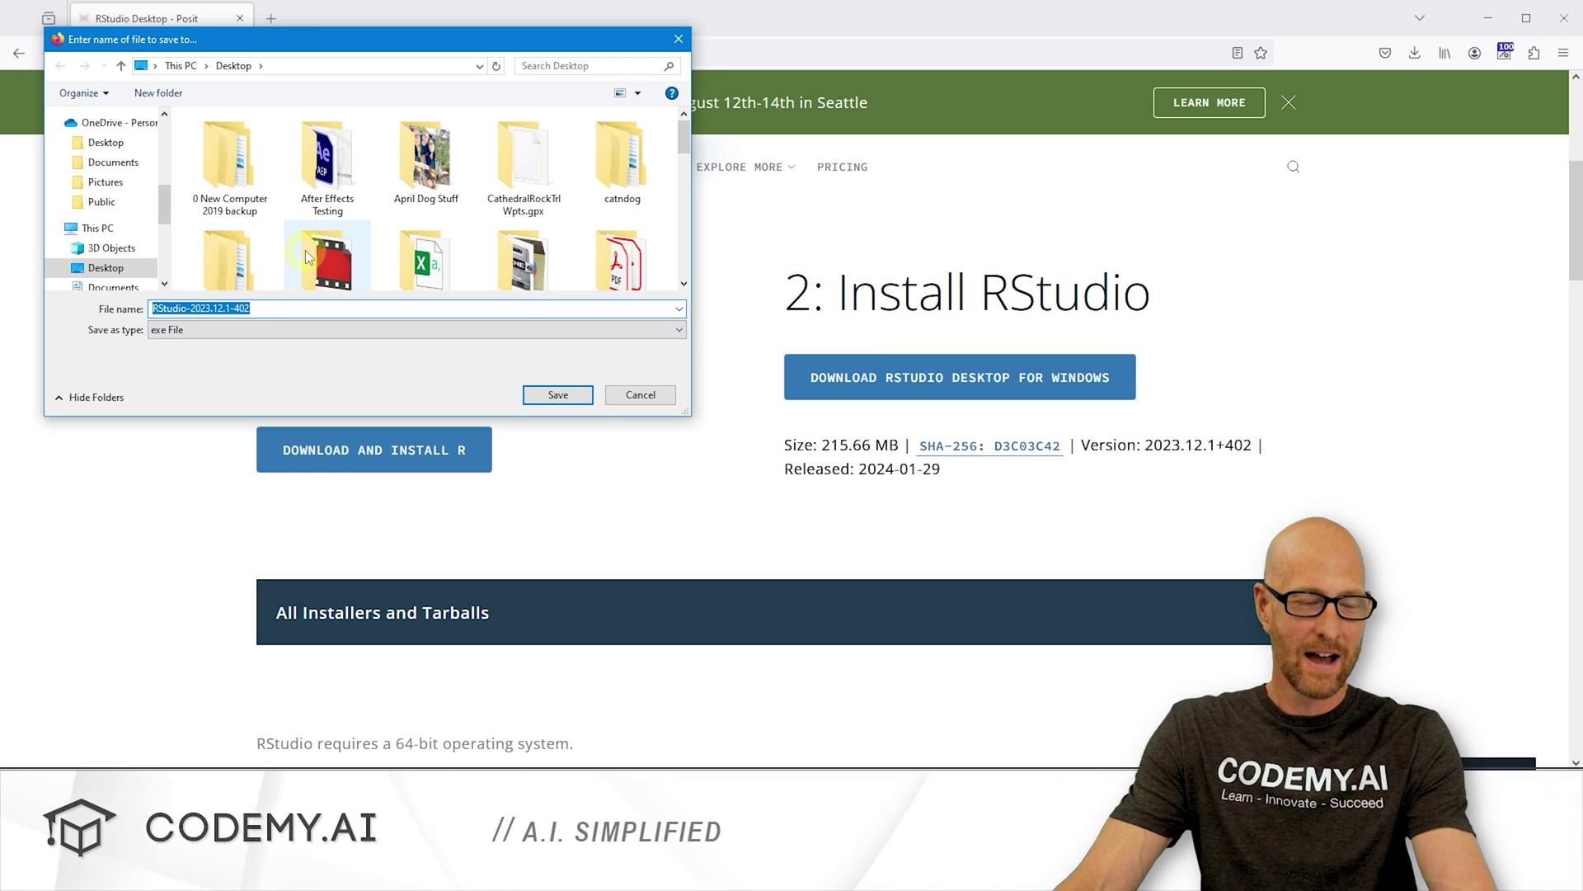
click(548, 387)
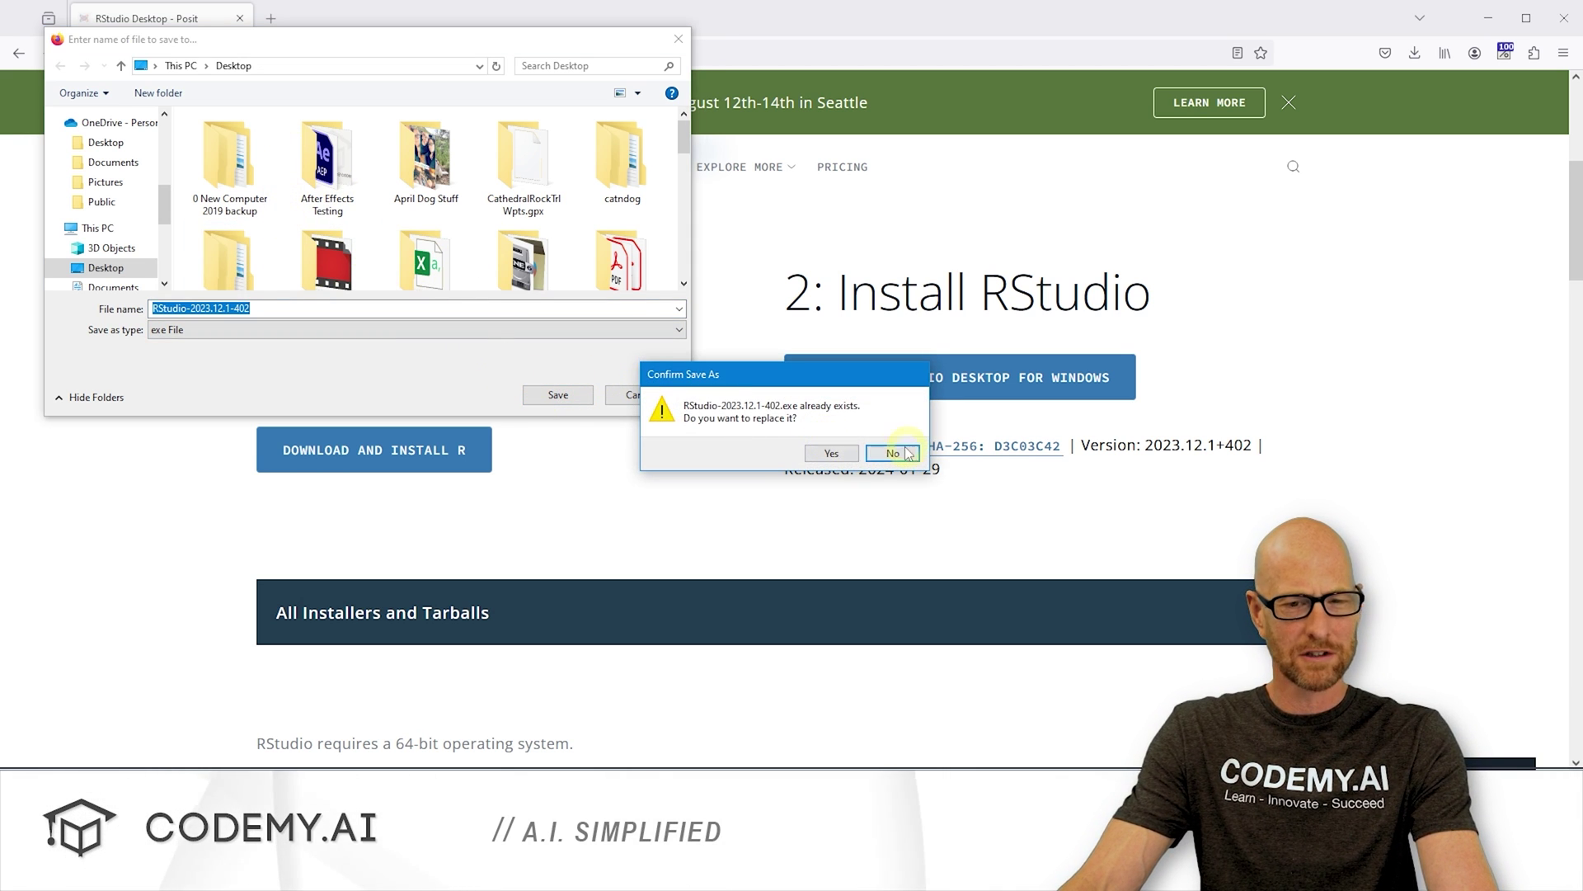
click(829, 454)
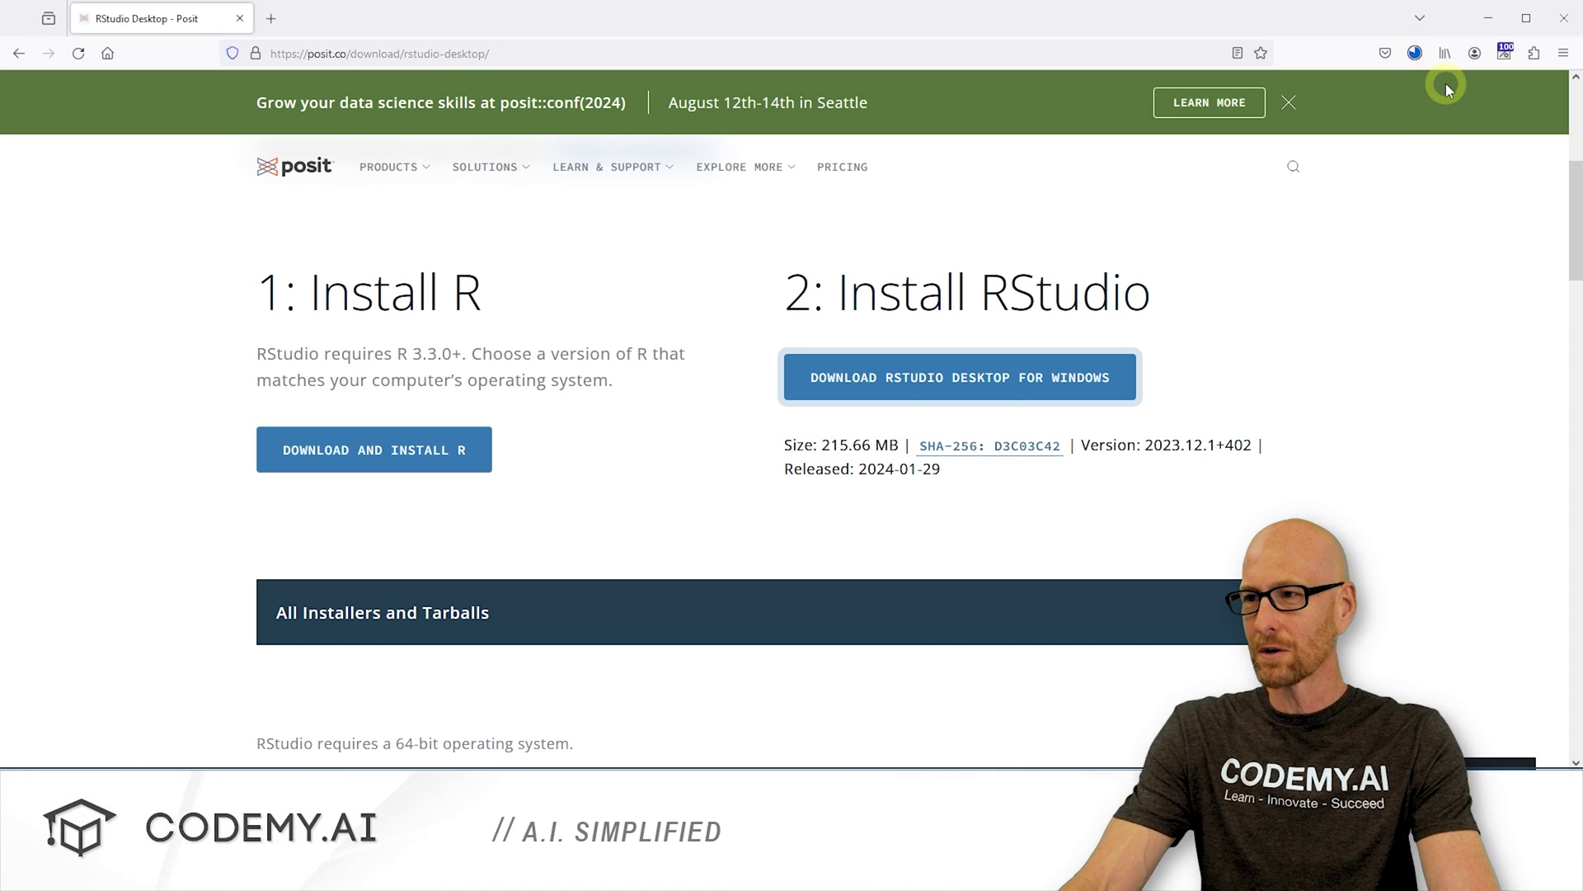
drag(819, 451, 859, 442)
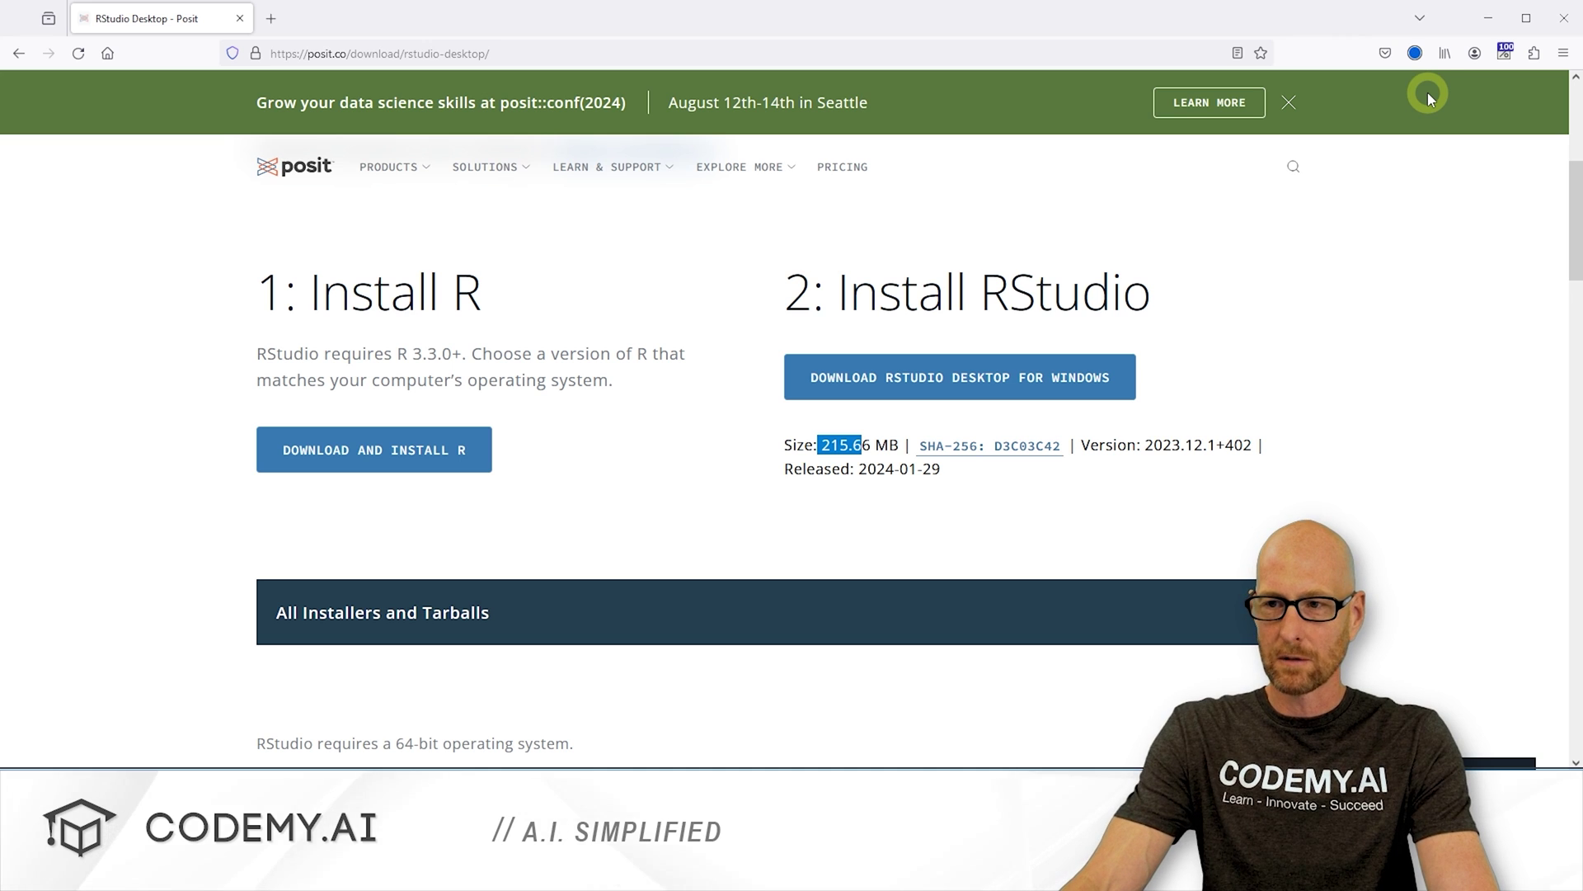
Install RStudio from the downloaded RStudio-2023.12.1-402.exe with default settings and have it use the machine's default 64-bit version of R
click(1417, 53)
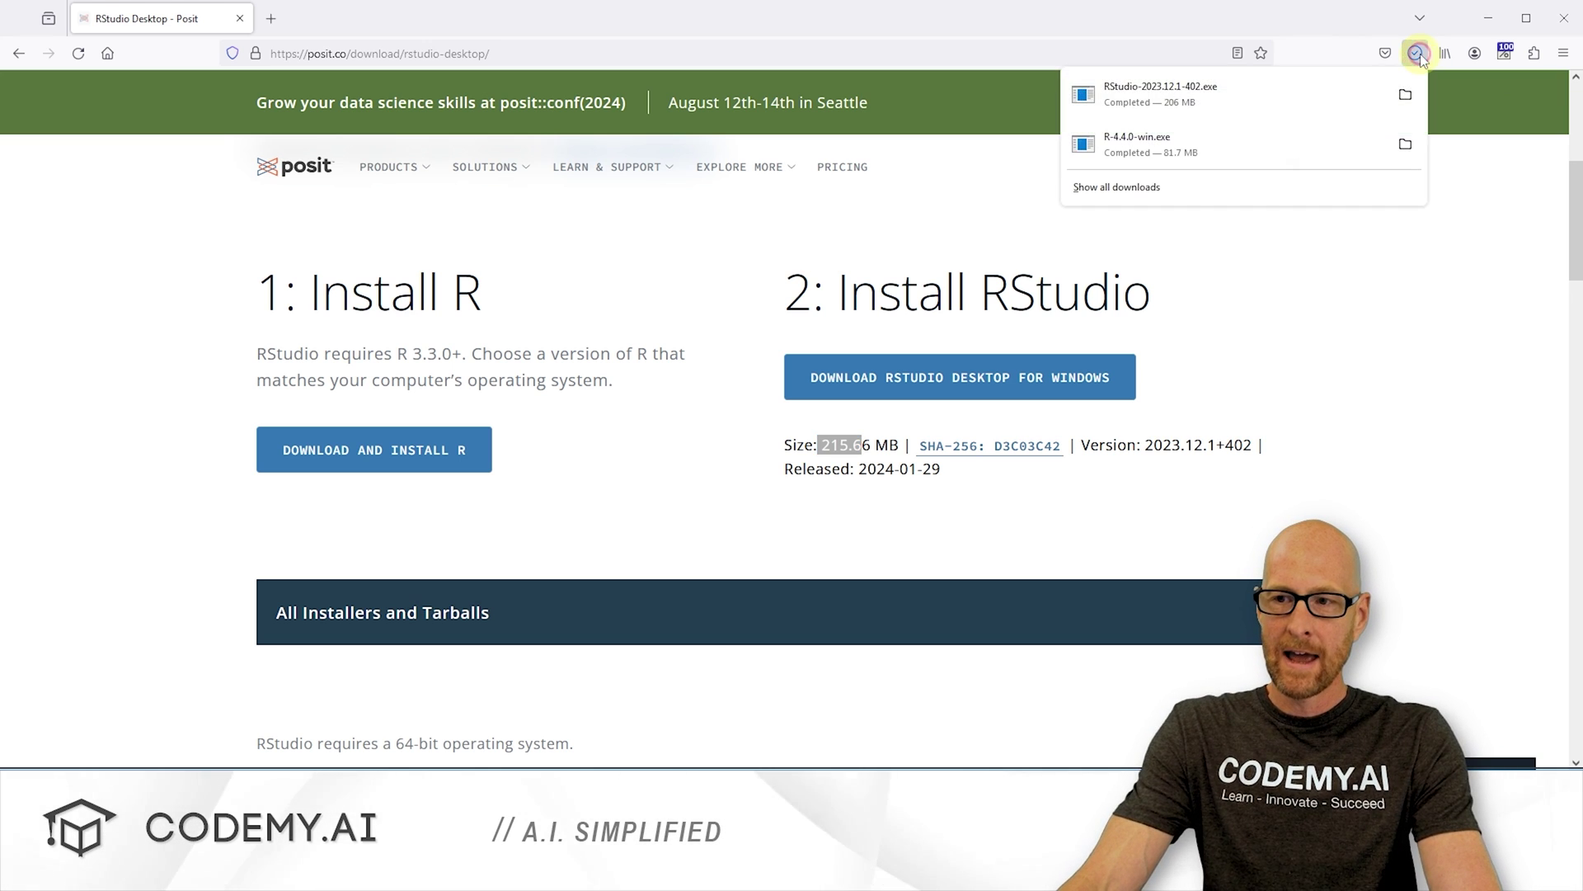
click(1223, 95)
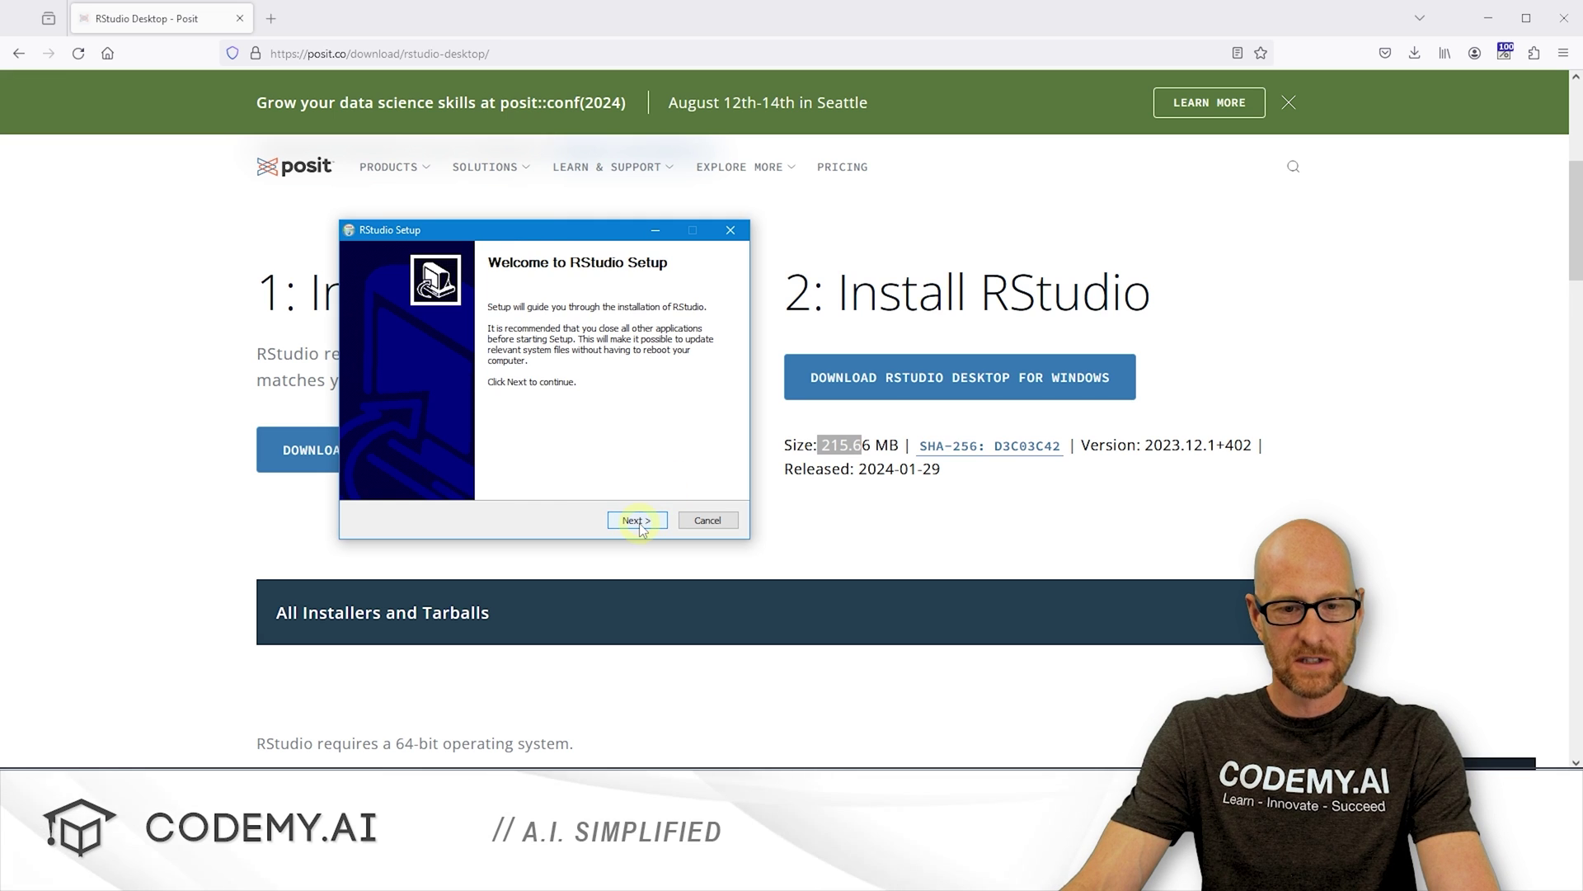
click(636, 520)
click(637, 521)
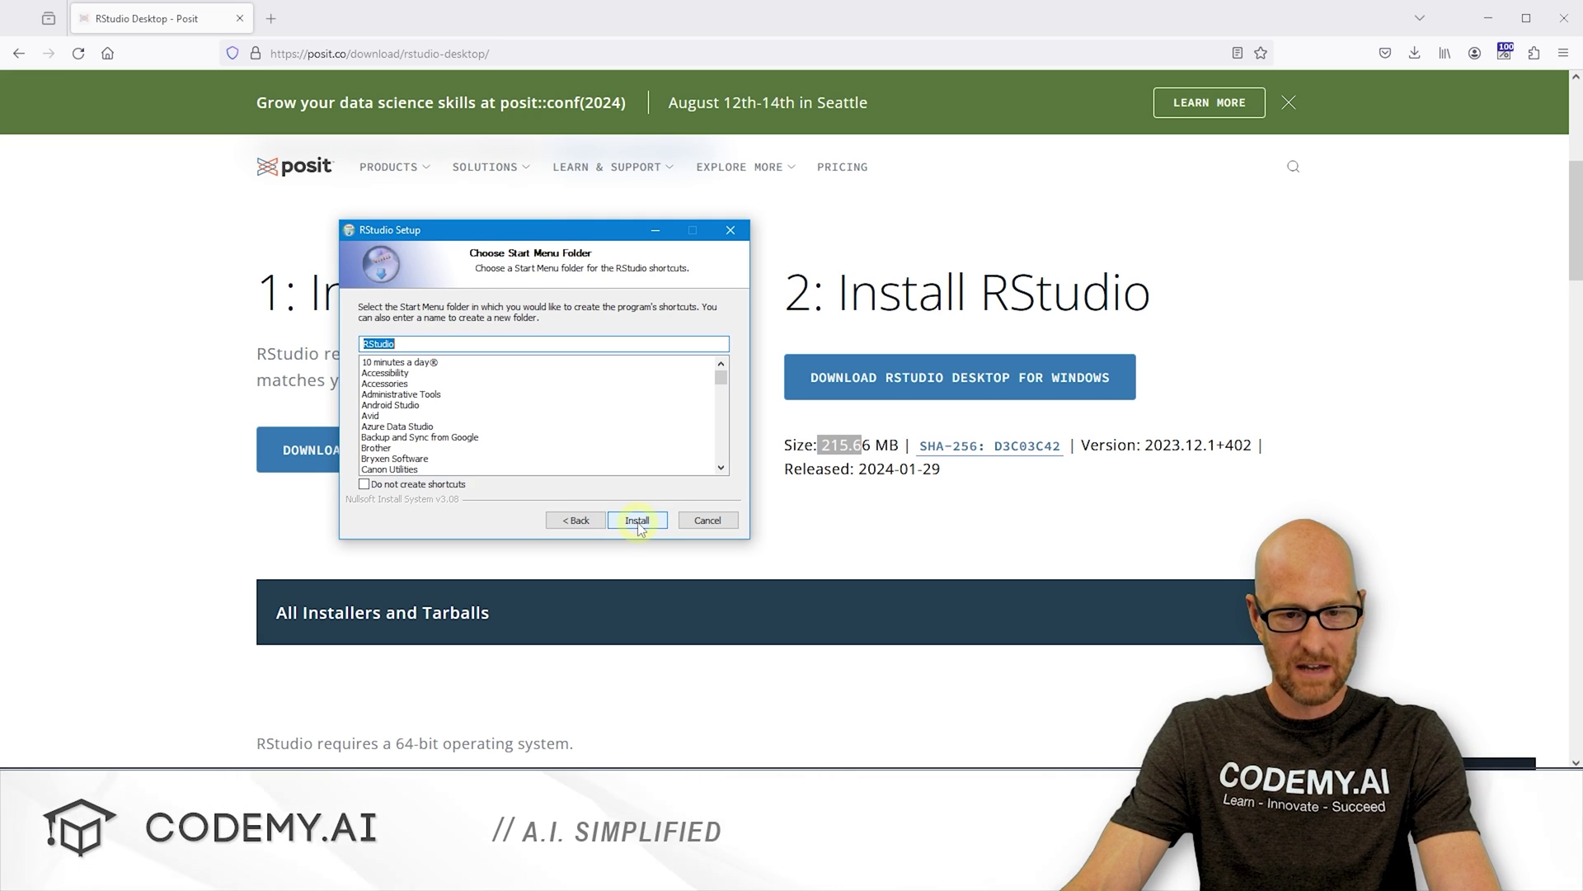
click(637, 521)
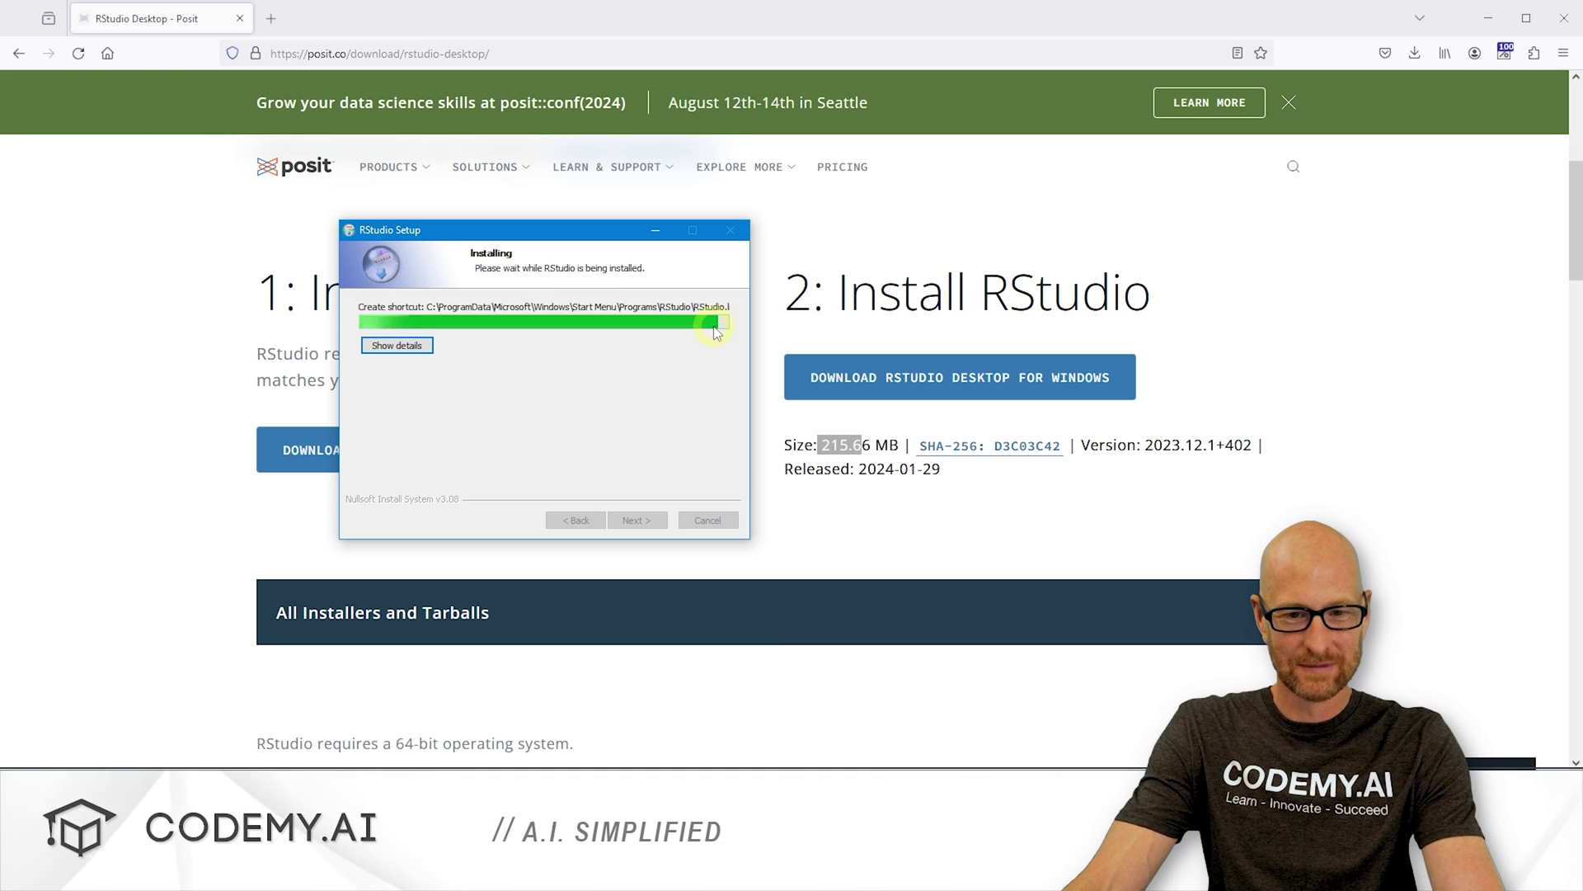
click(640, 520)
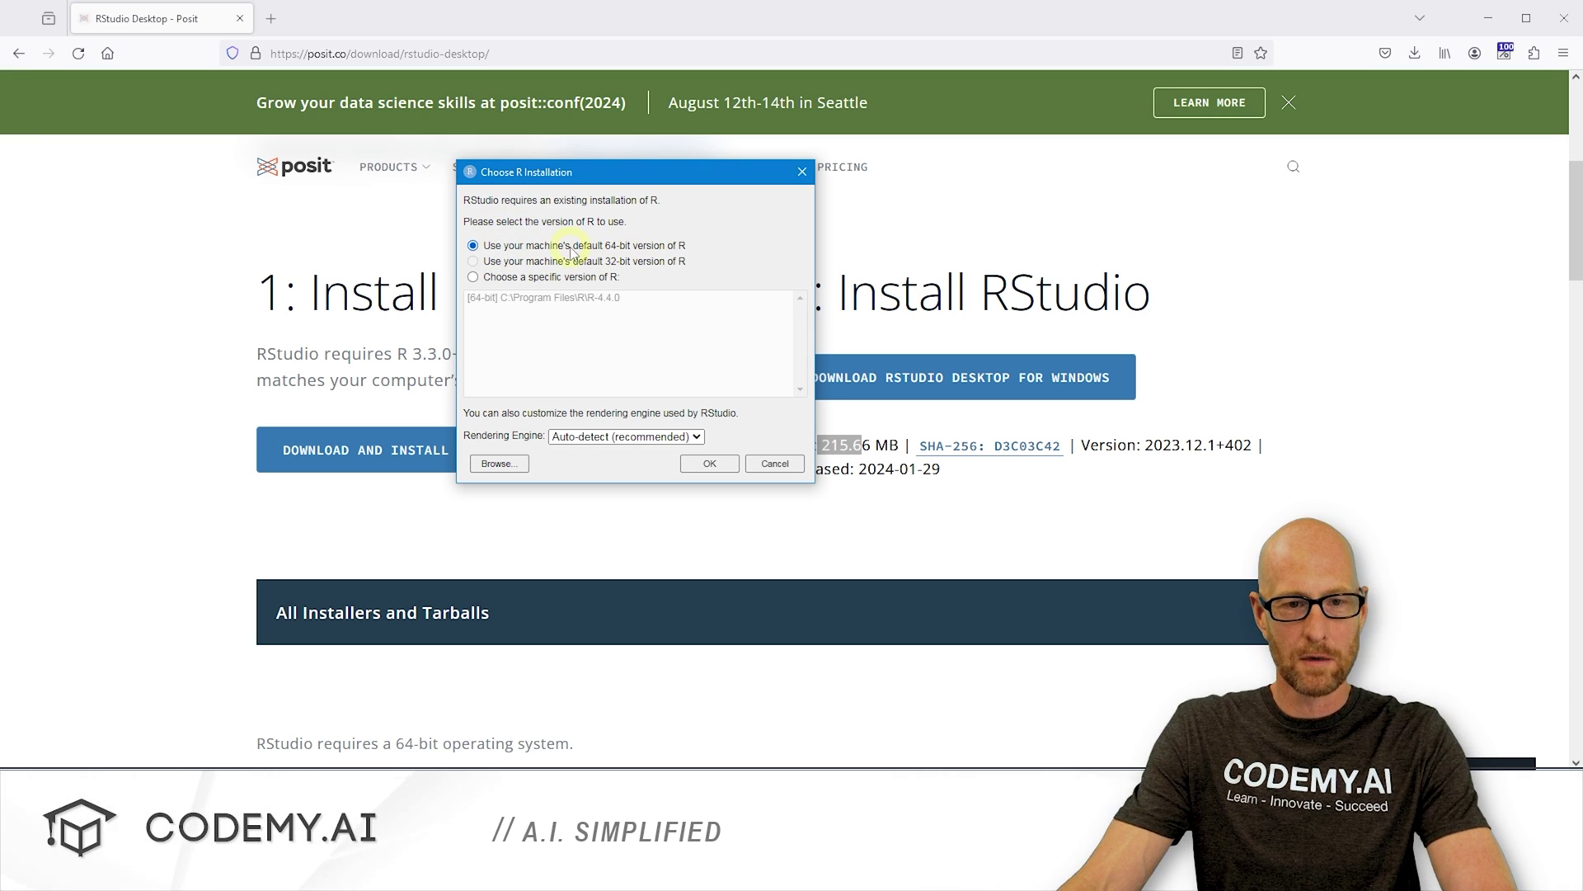
click(711, 464)
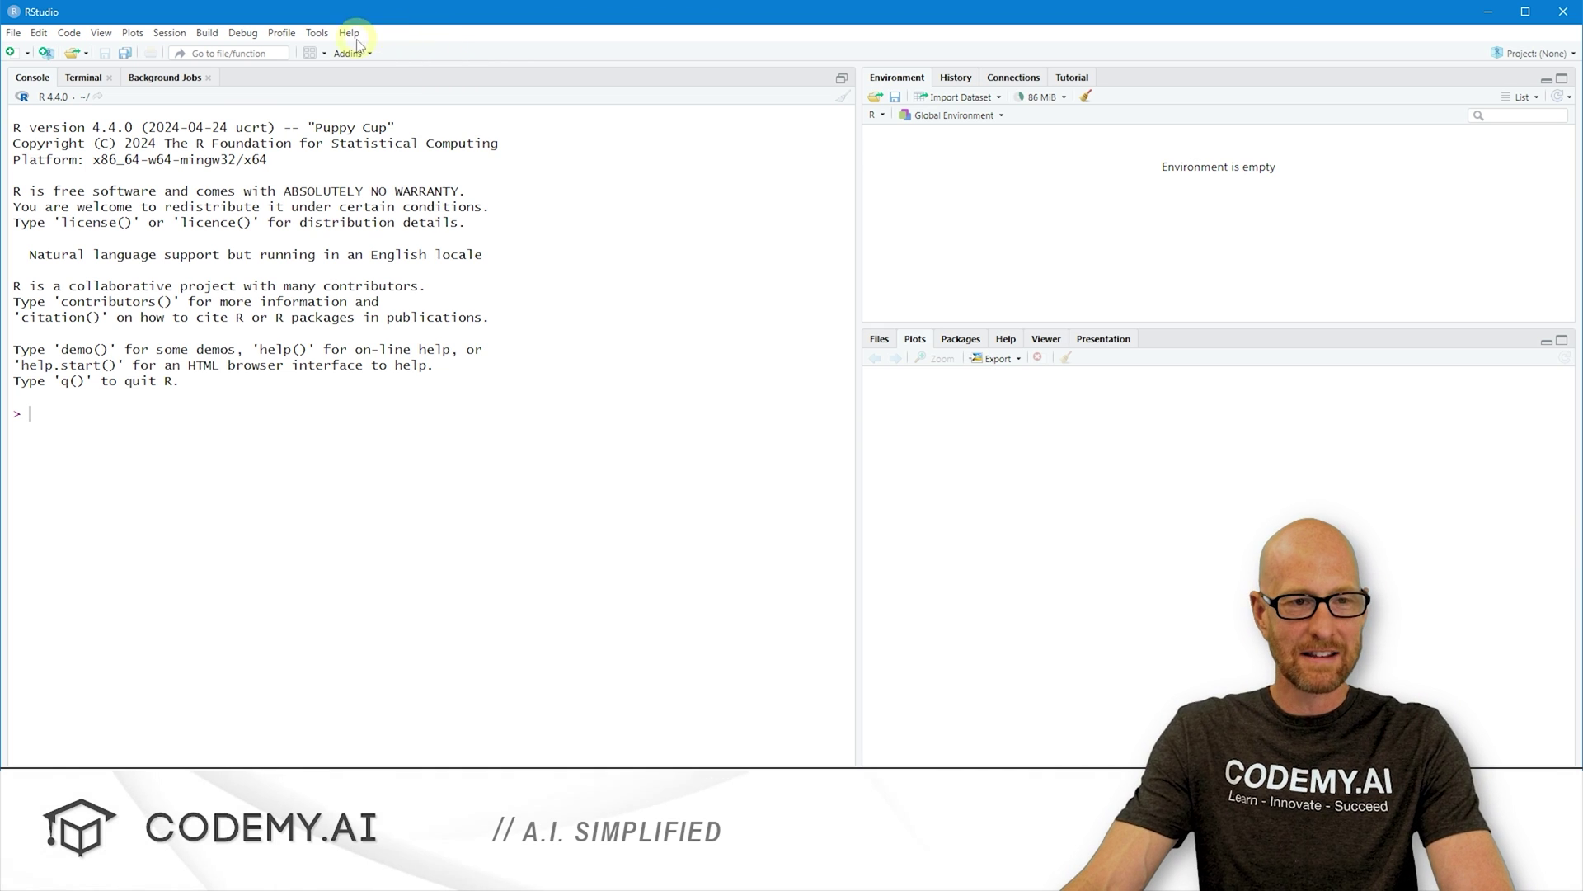
Set the editor theme to Ambiance and the editor font size to 18 in the global appearance options
click(318, 34)
click(343, 336)
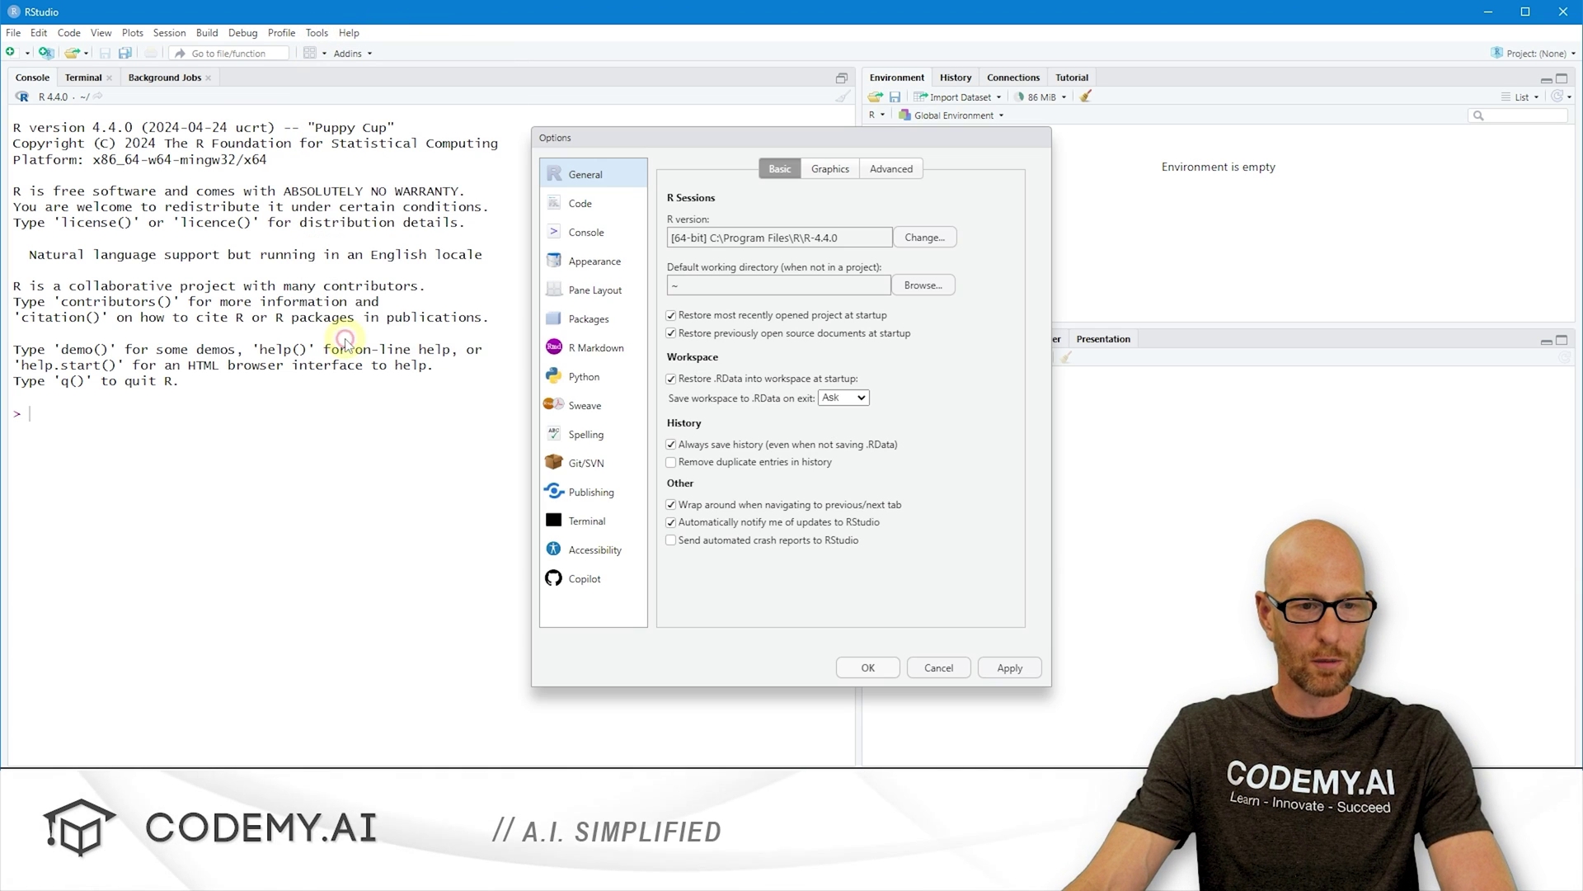
click(592, 262)
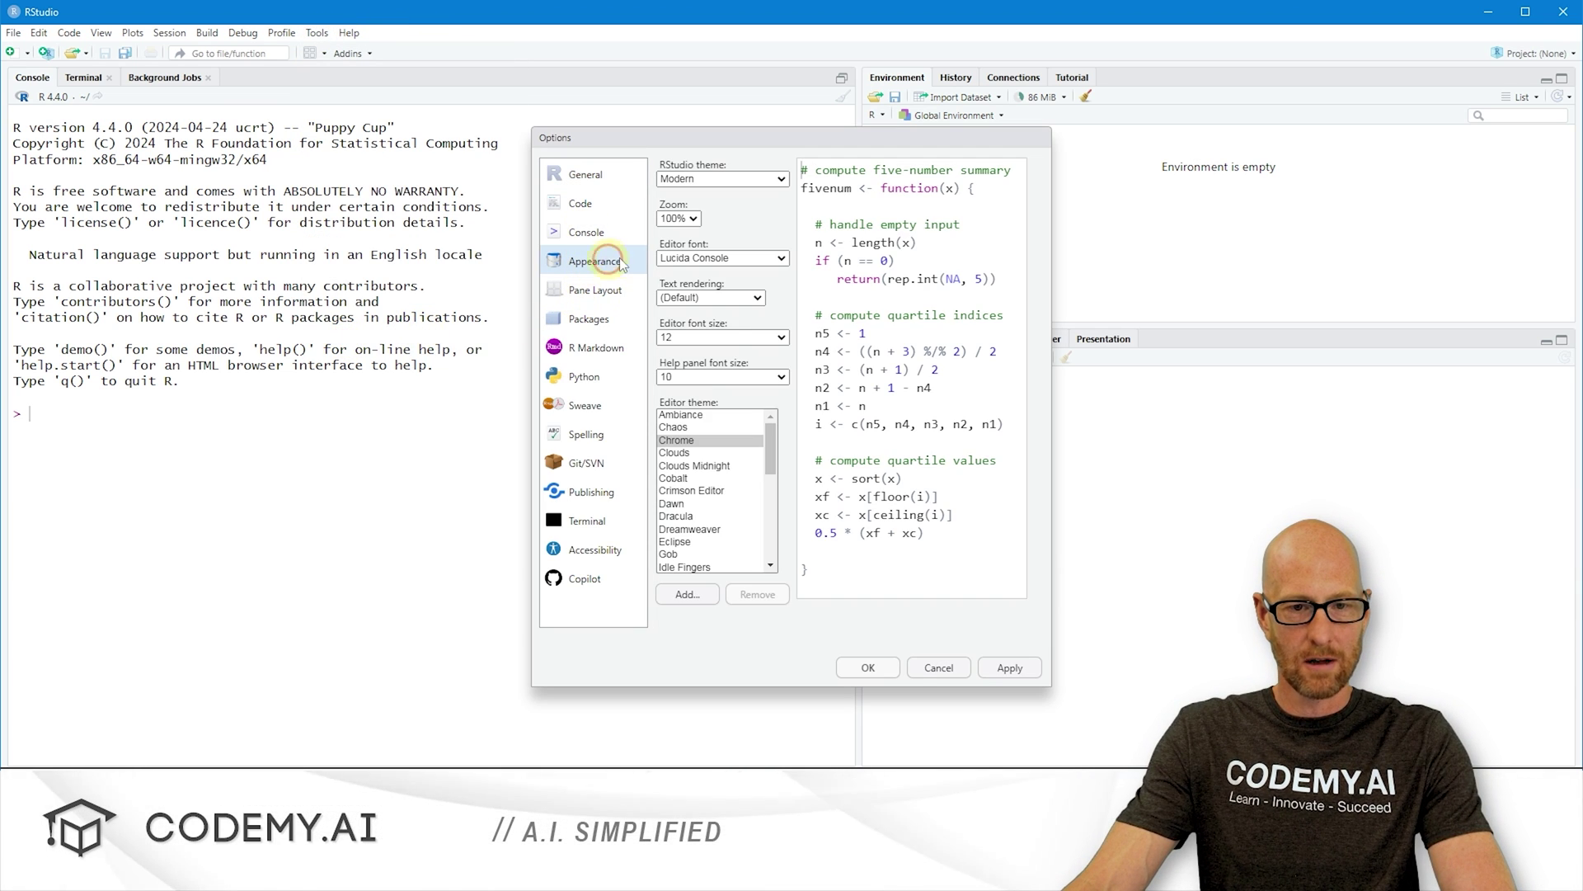
click(680, 413)
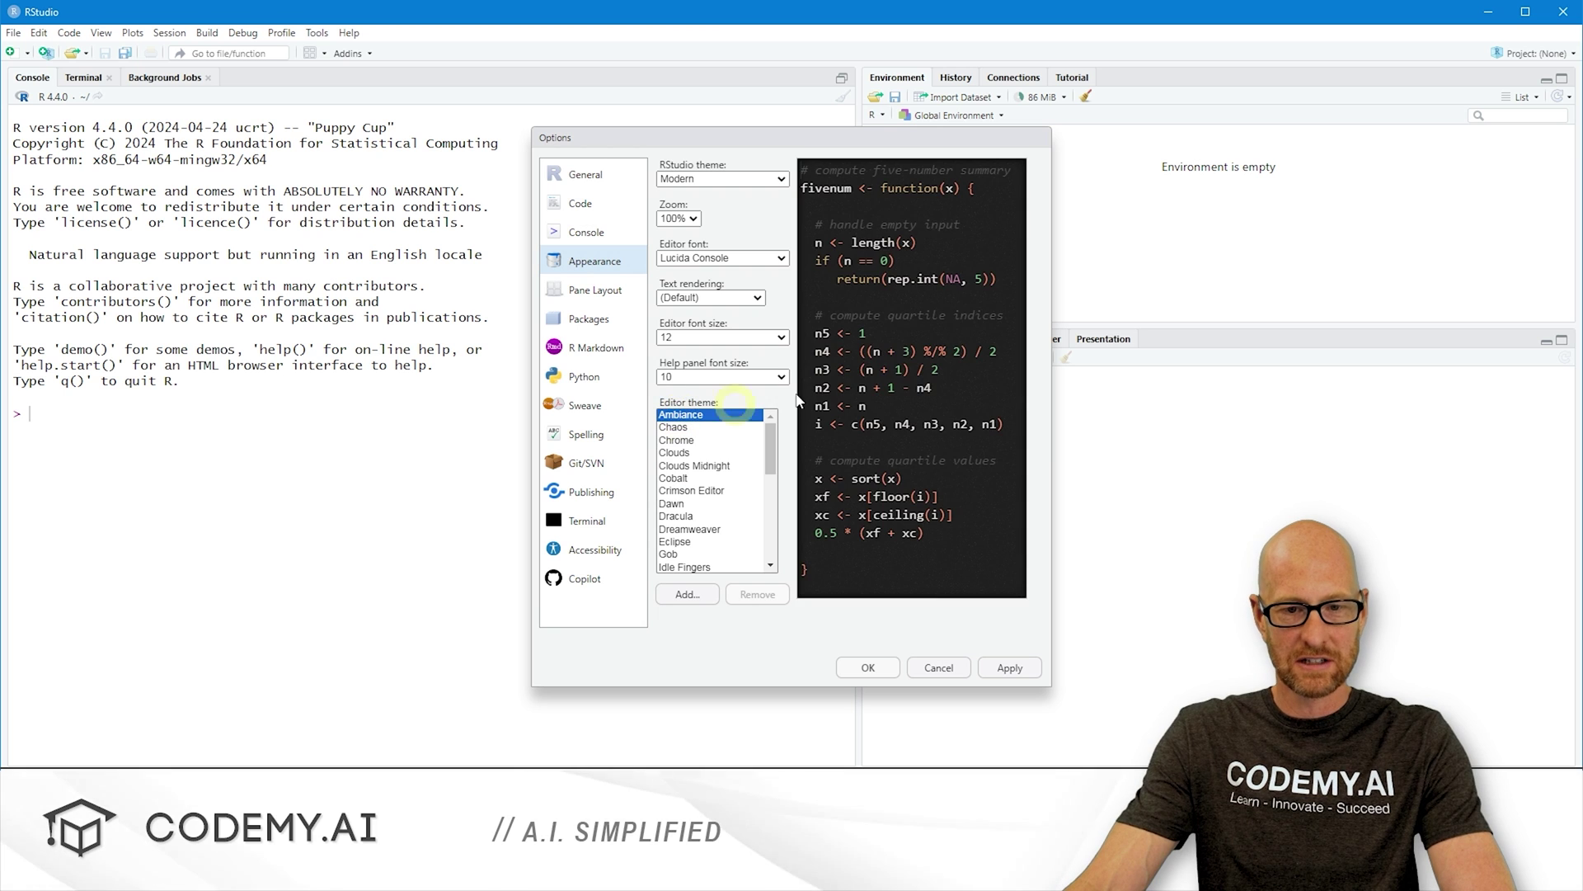
click(693, 338)
click(688, 467)
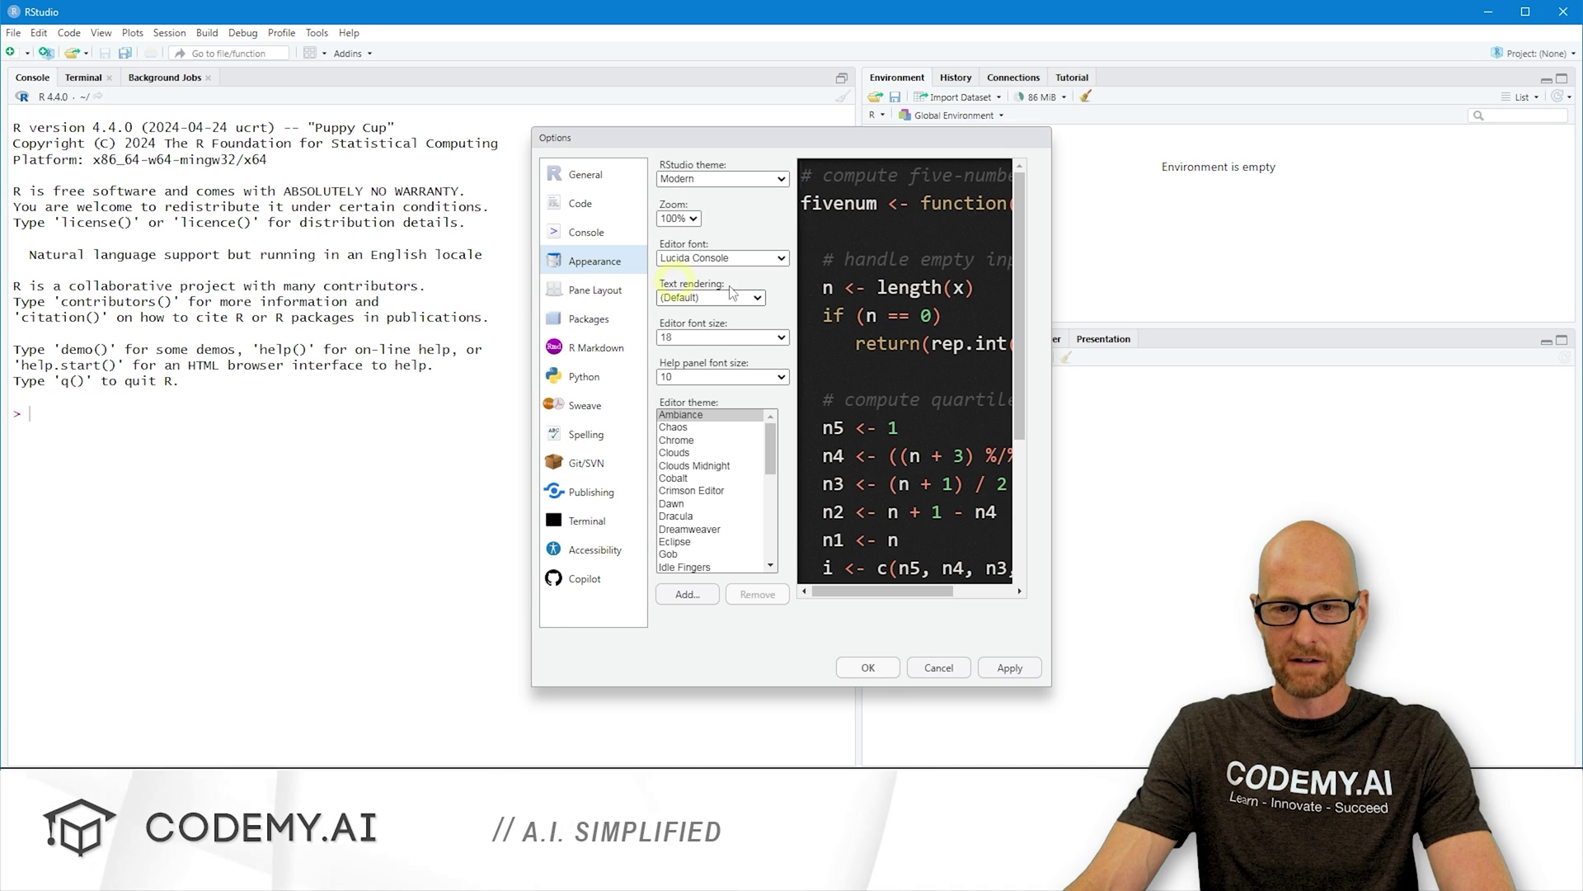
Keep Lucida Console as the editor font and Modern as the RStudio theme, and apply the appearance options
click(696, 259)
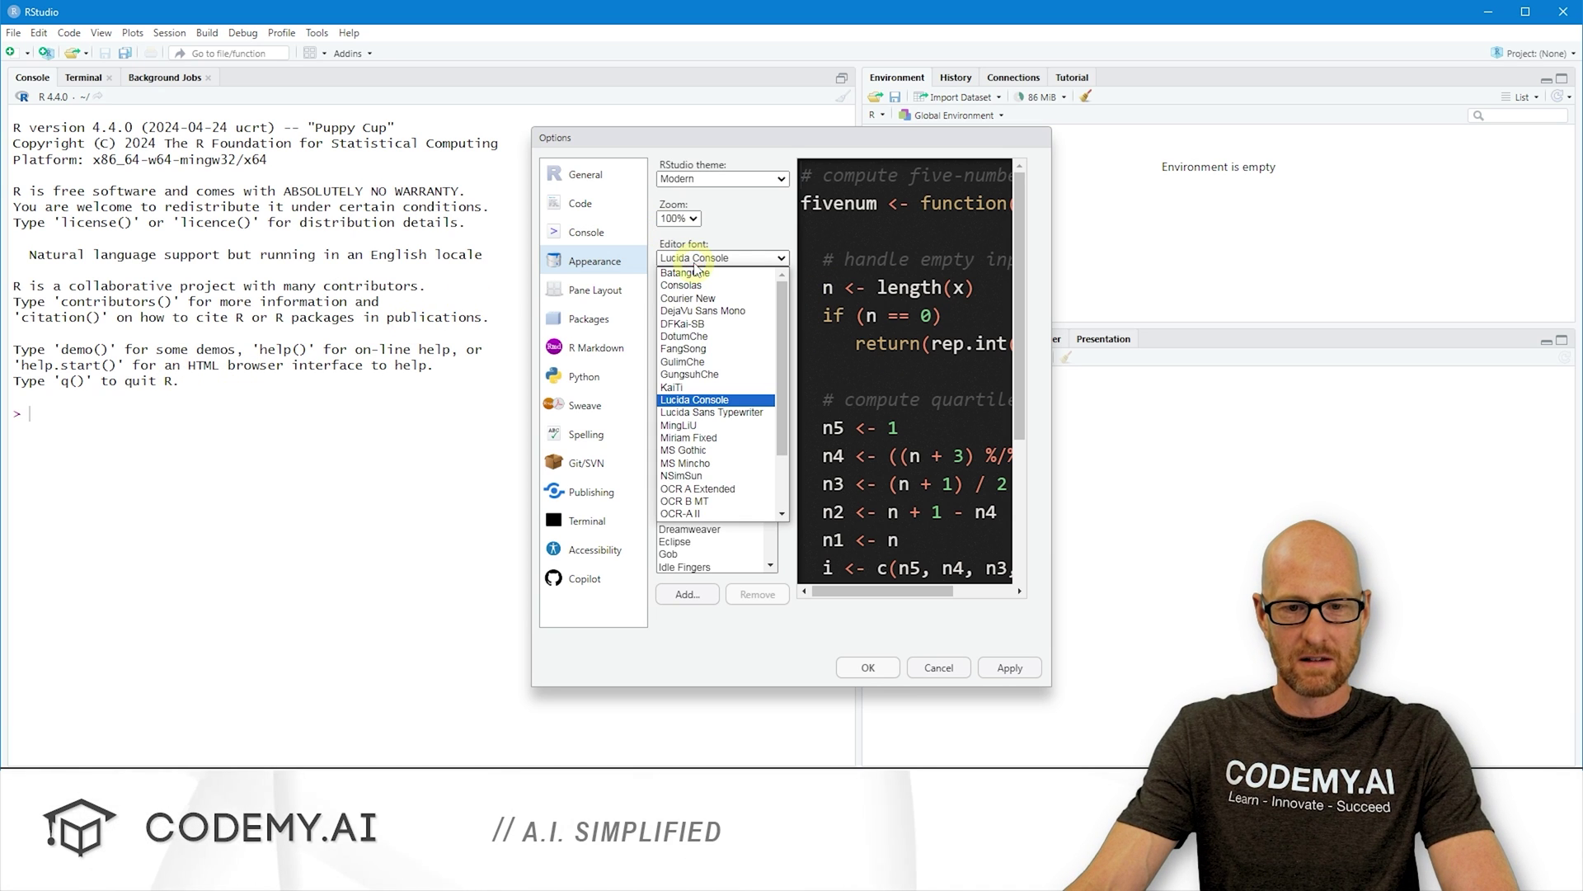
click(694, 401)
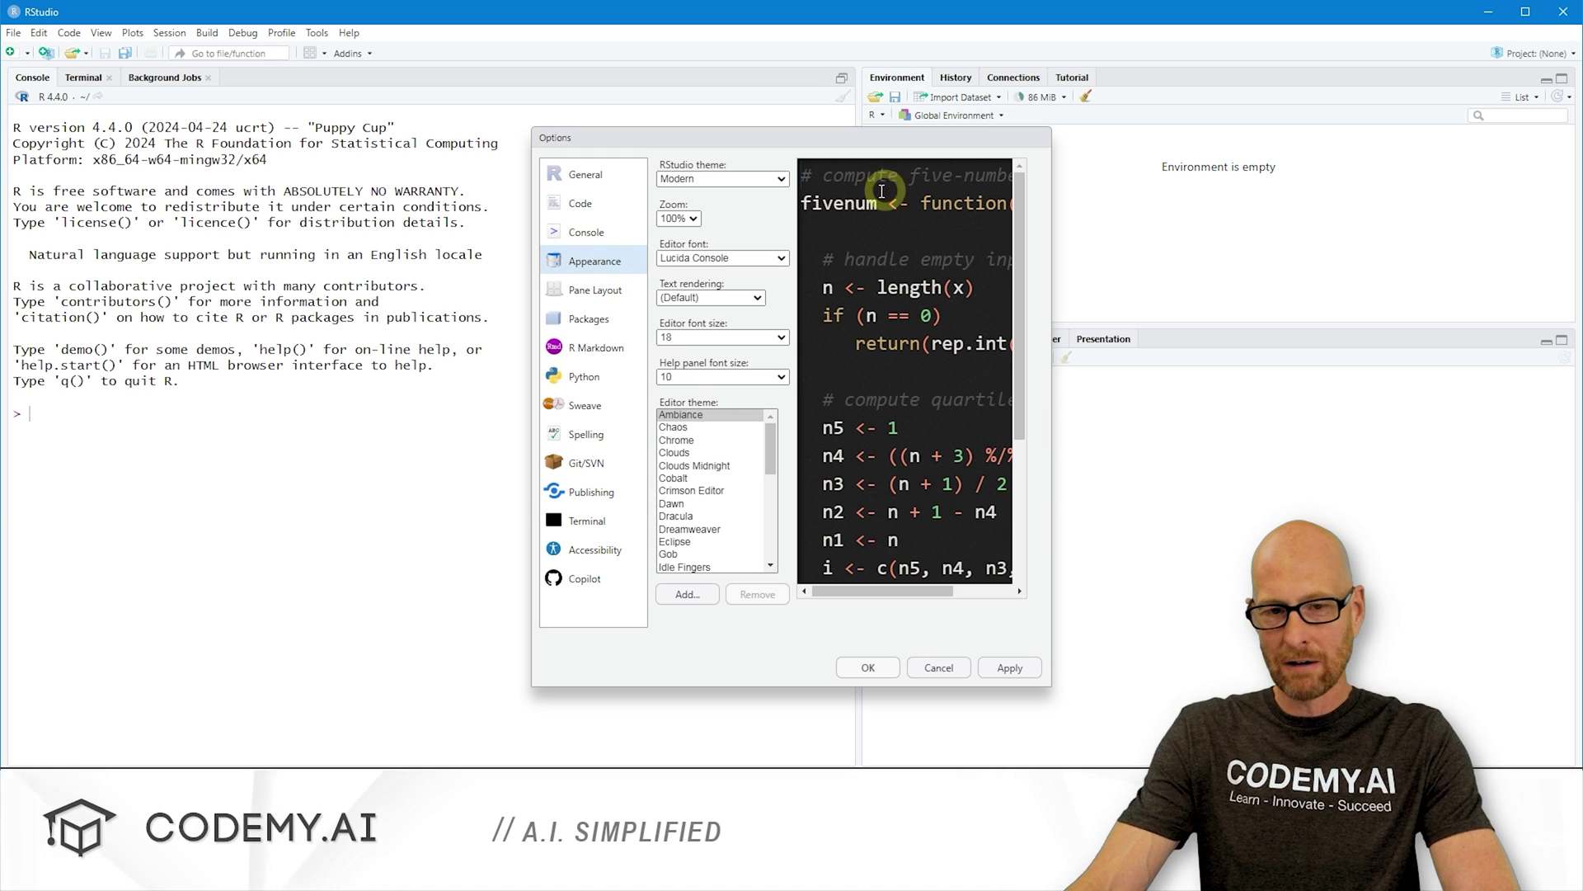
click(730, 179)
click(701, 194)
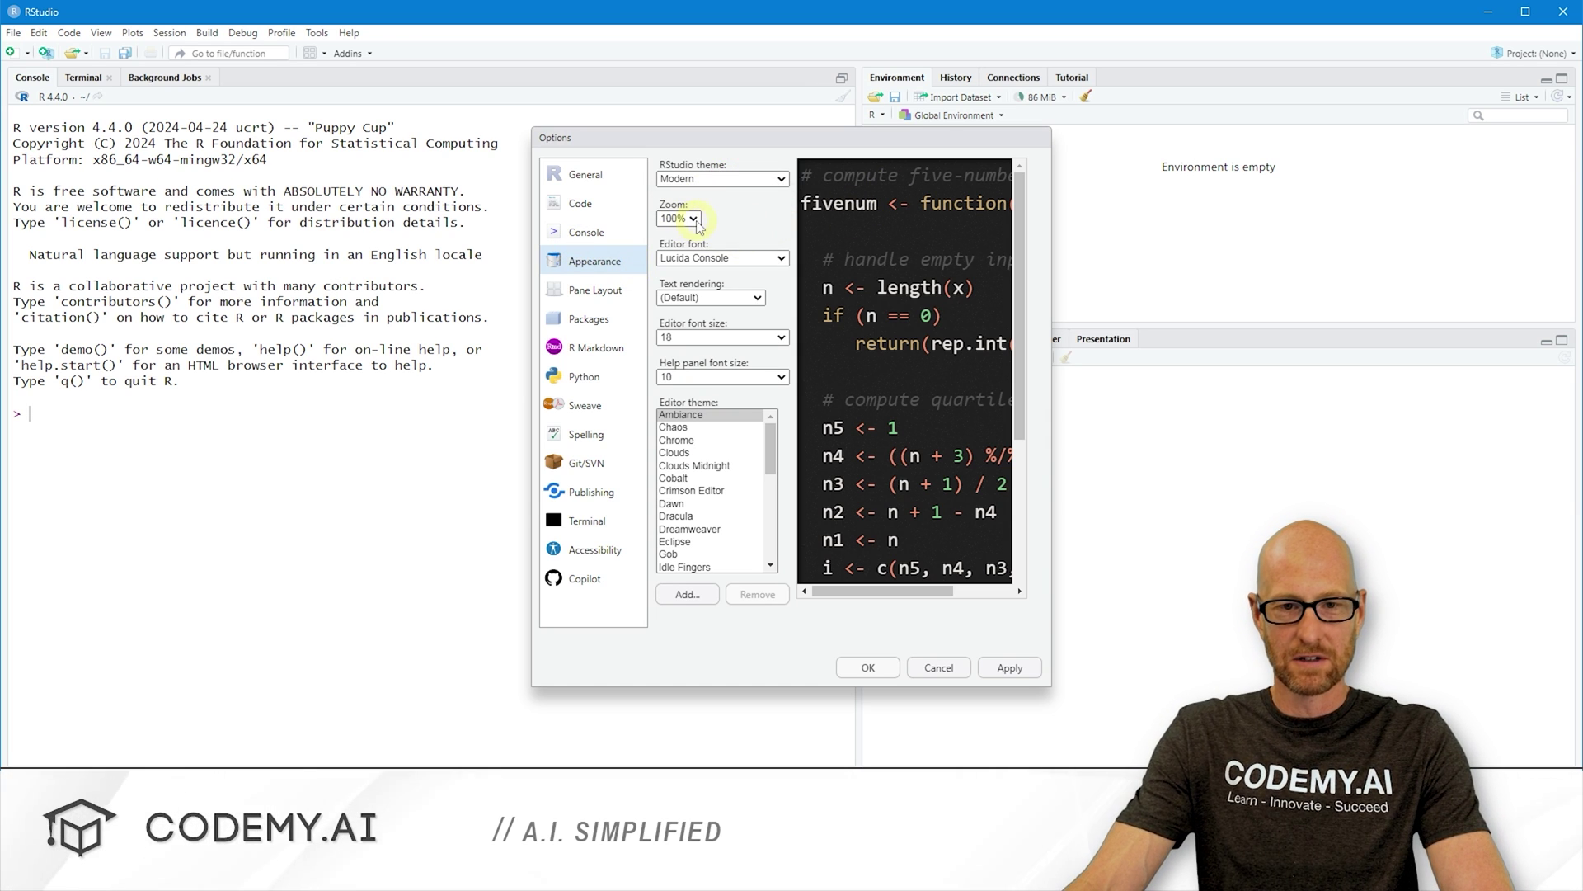
click(988, 676)
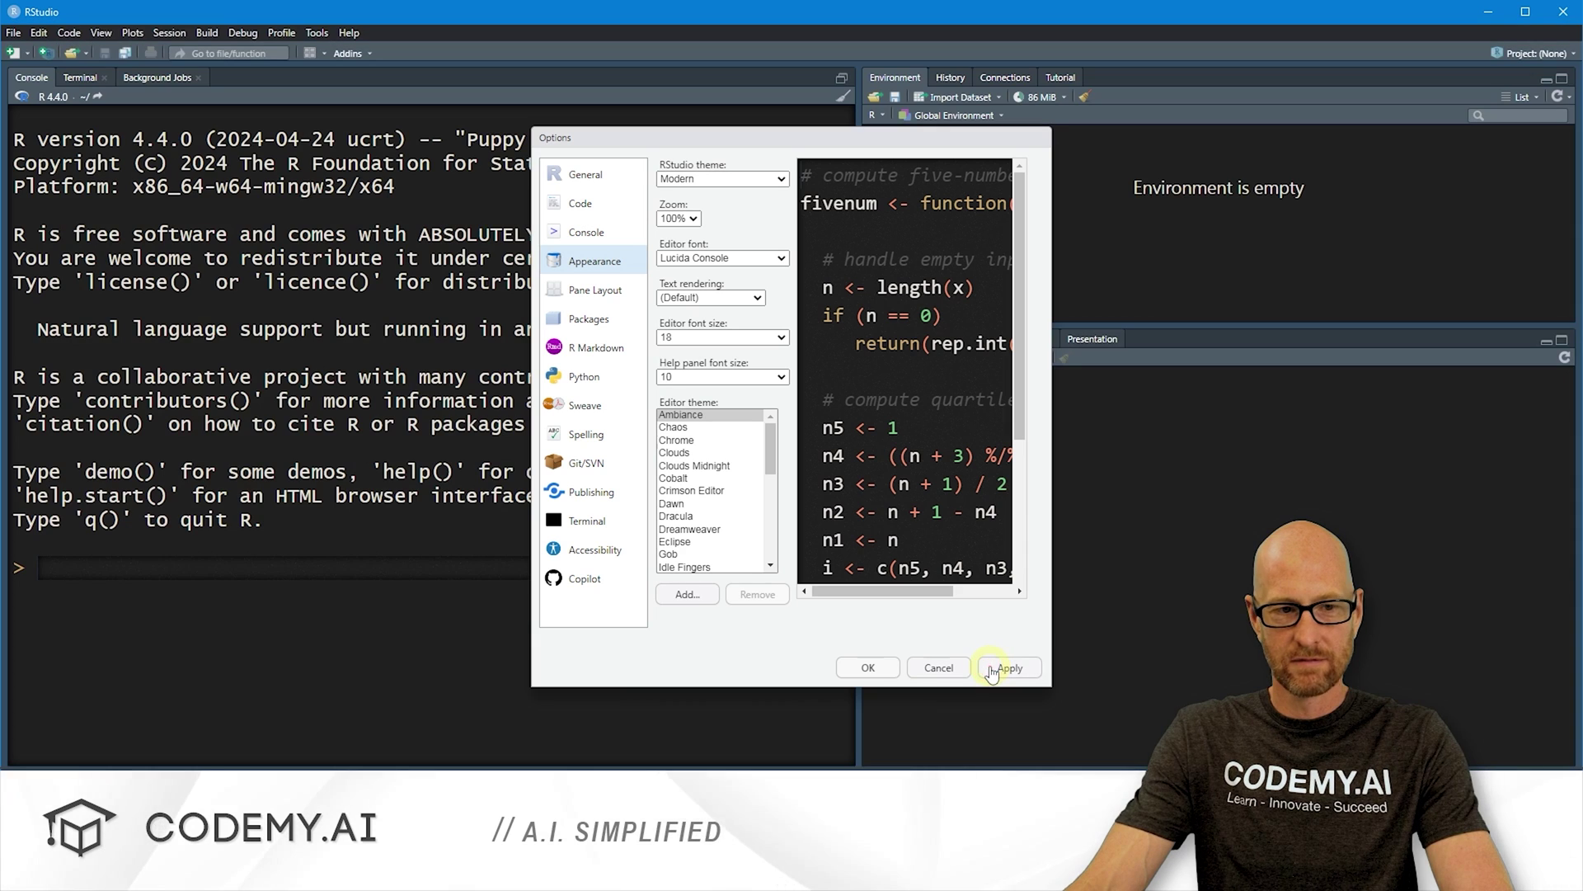
click(881, 675)
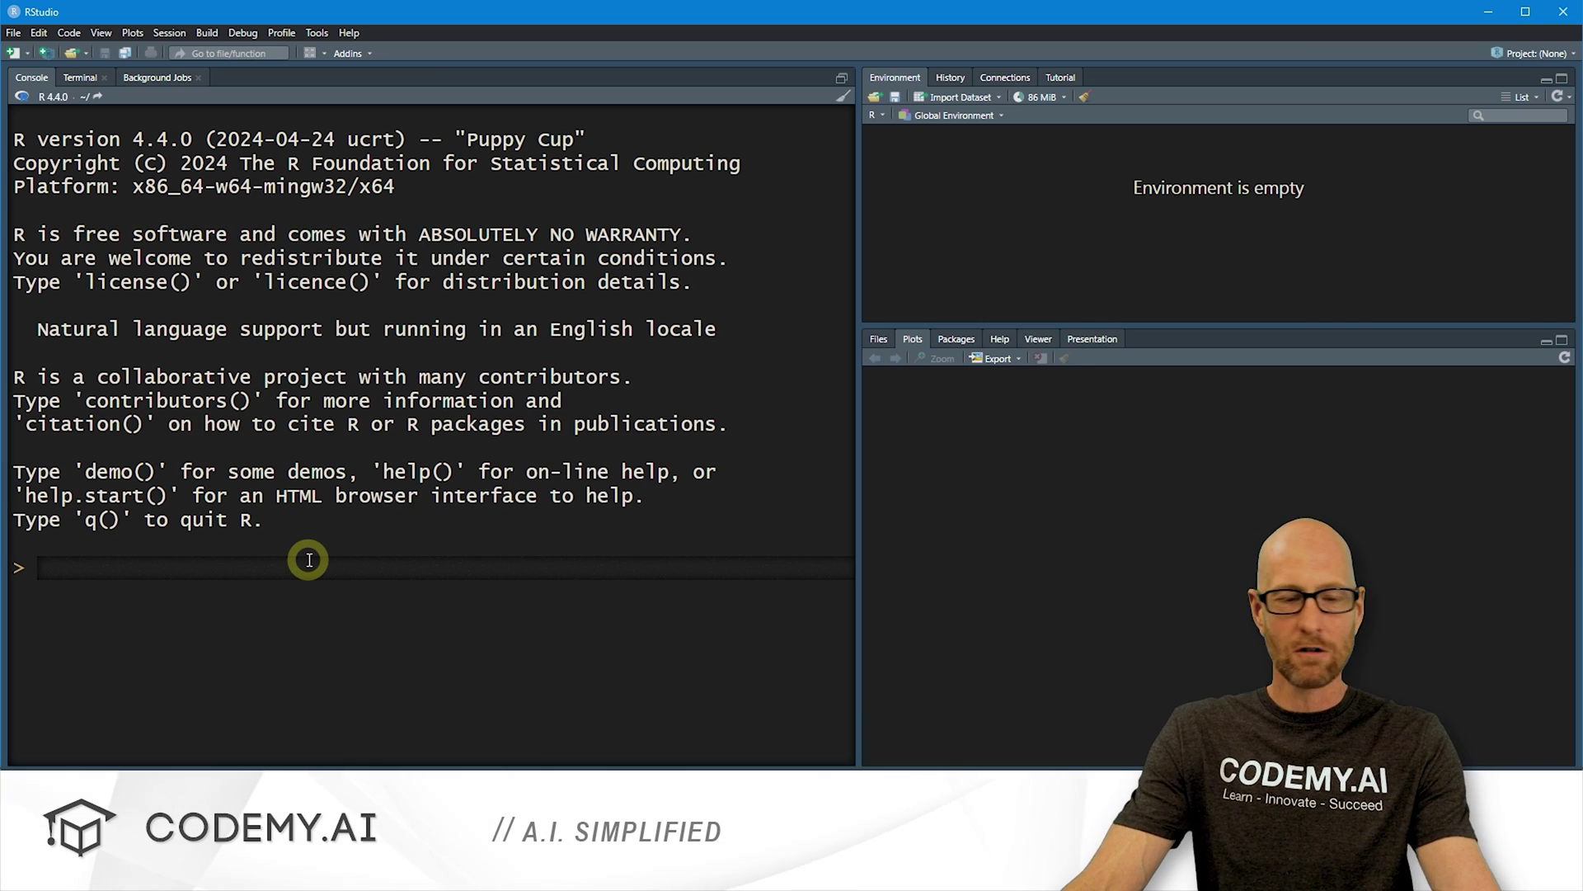
In the console, assign the range 1:5 to x and the range 6:10 to y
text(x)
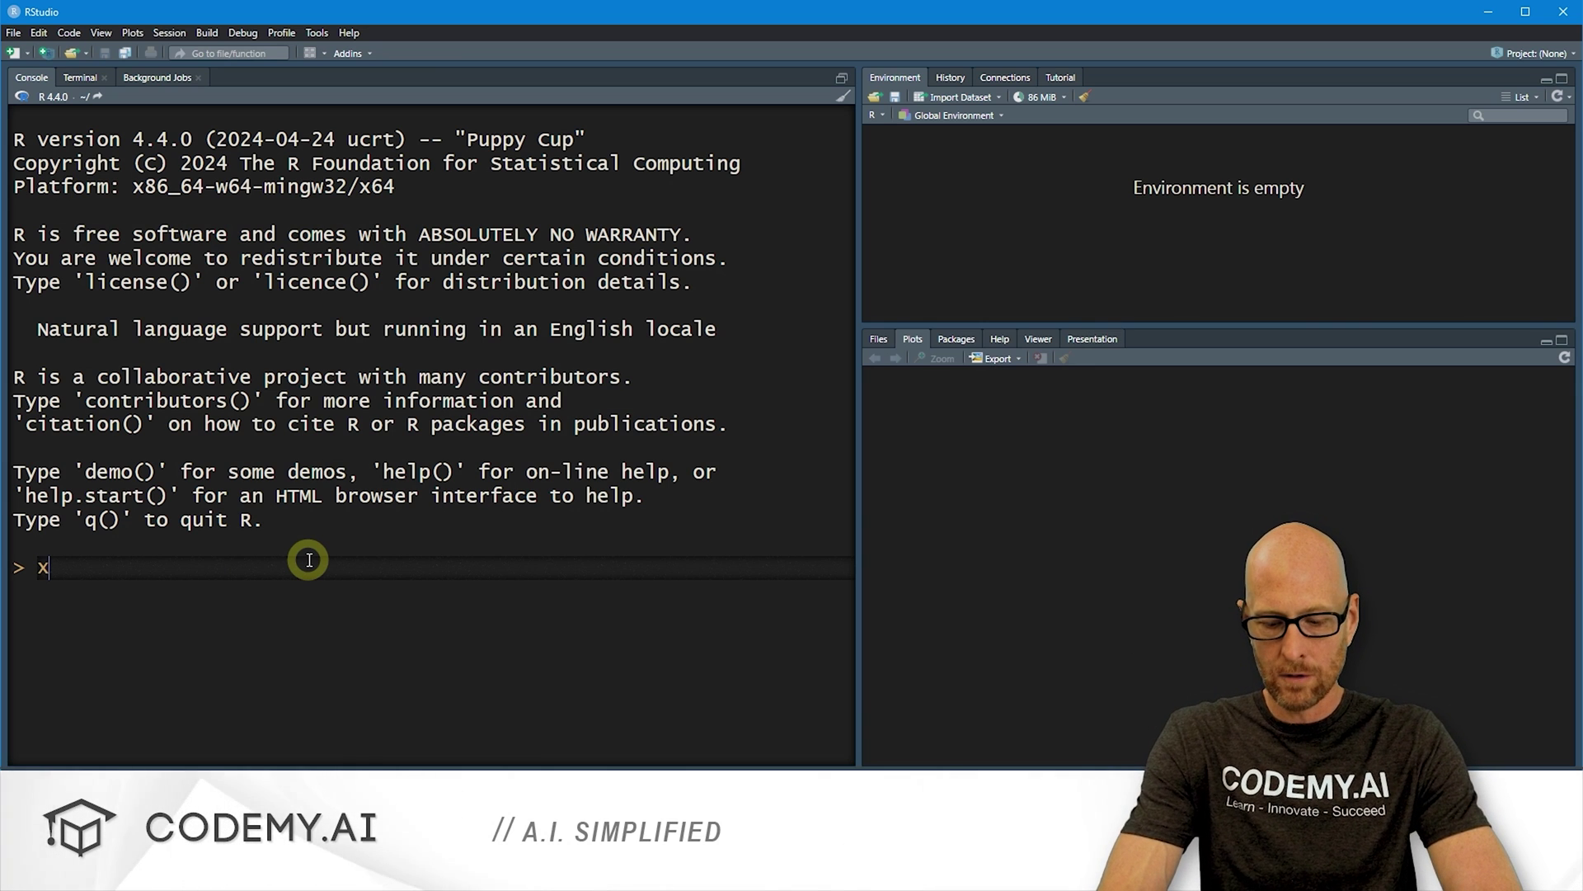
text(<-1:)
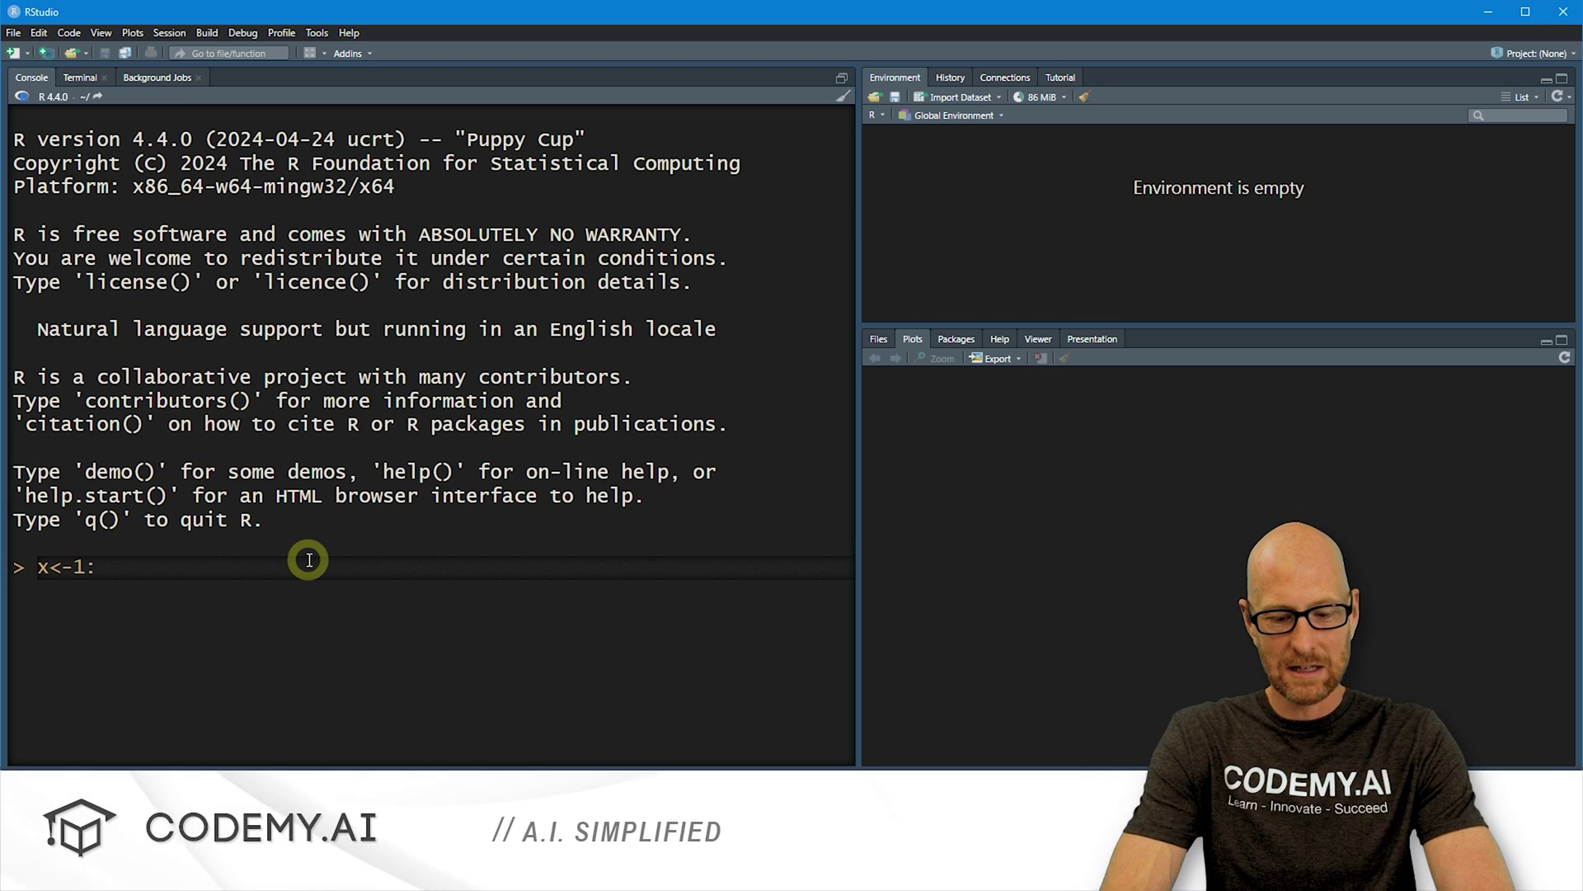
text(5)
key(Return)
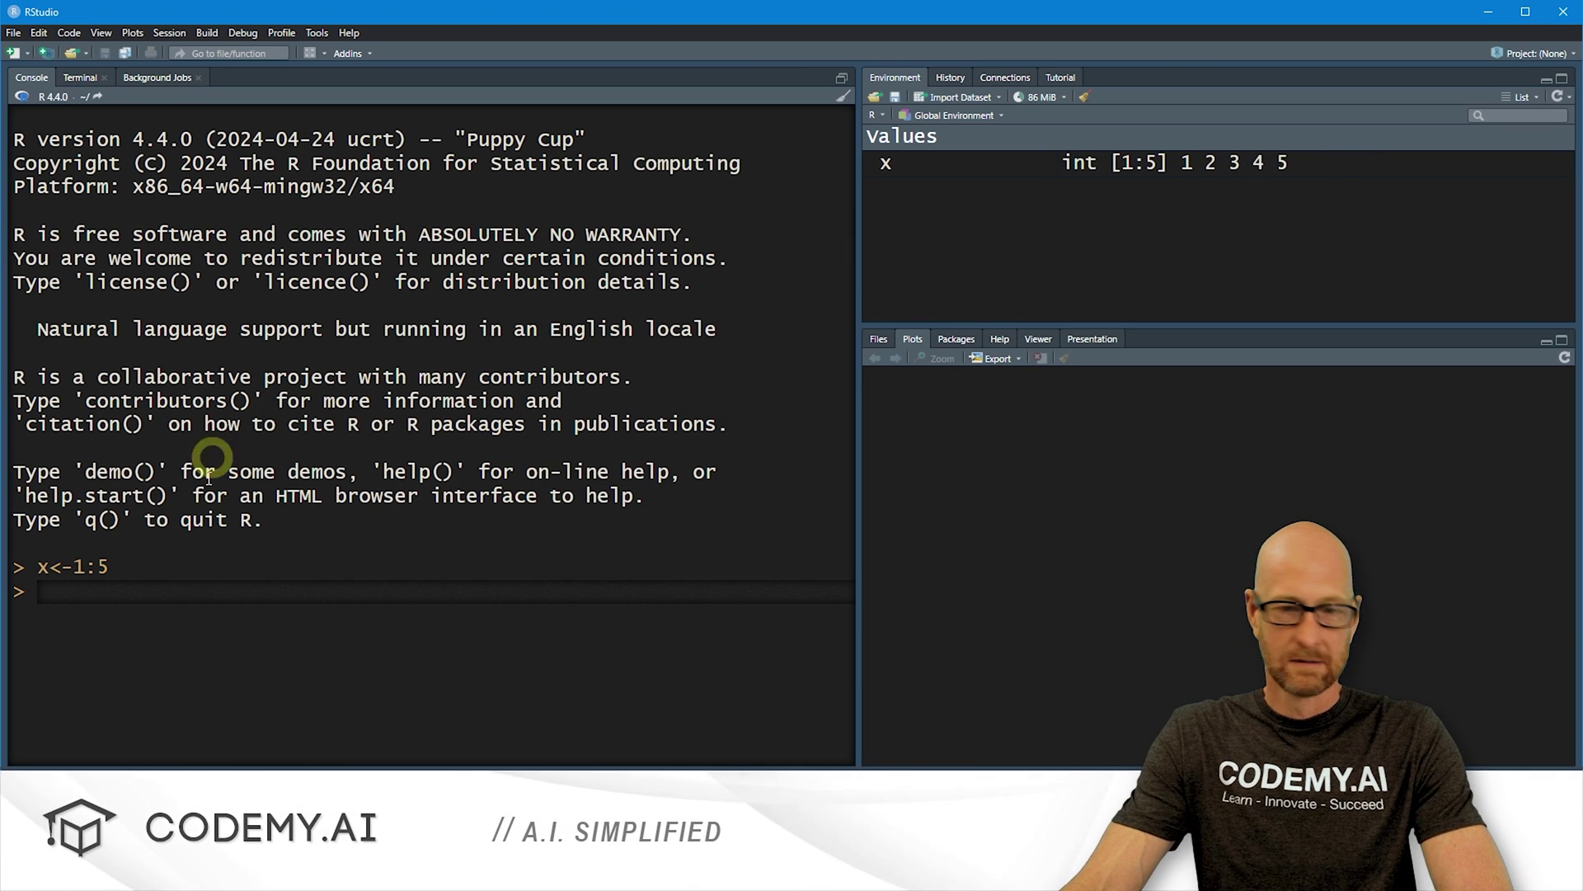
text(y)
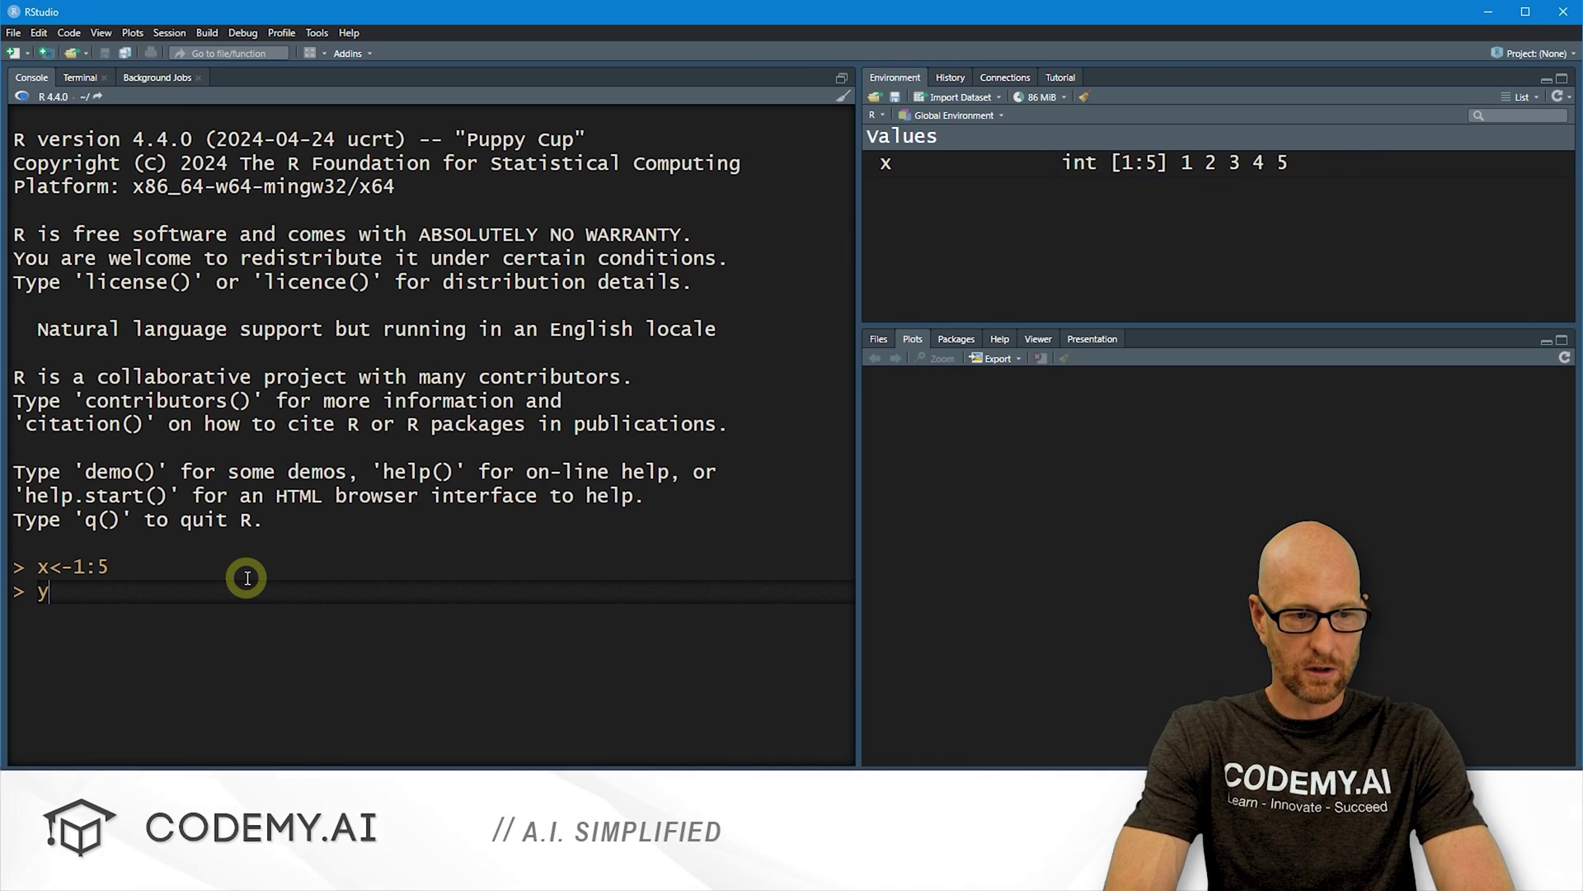
text(<-)
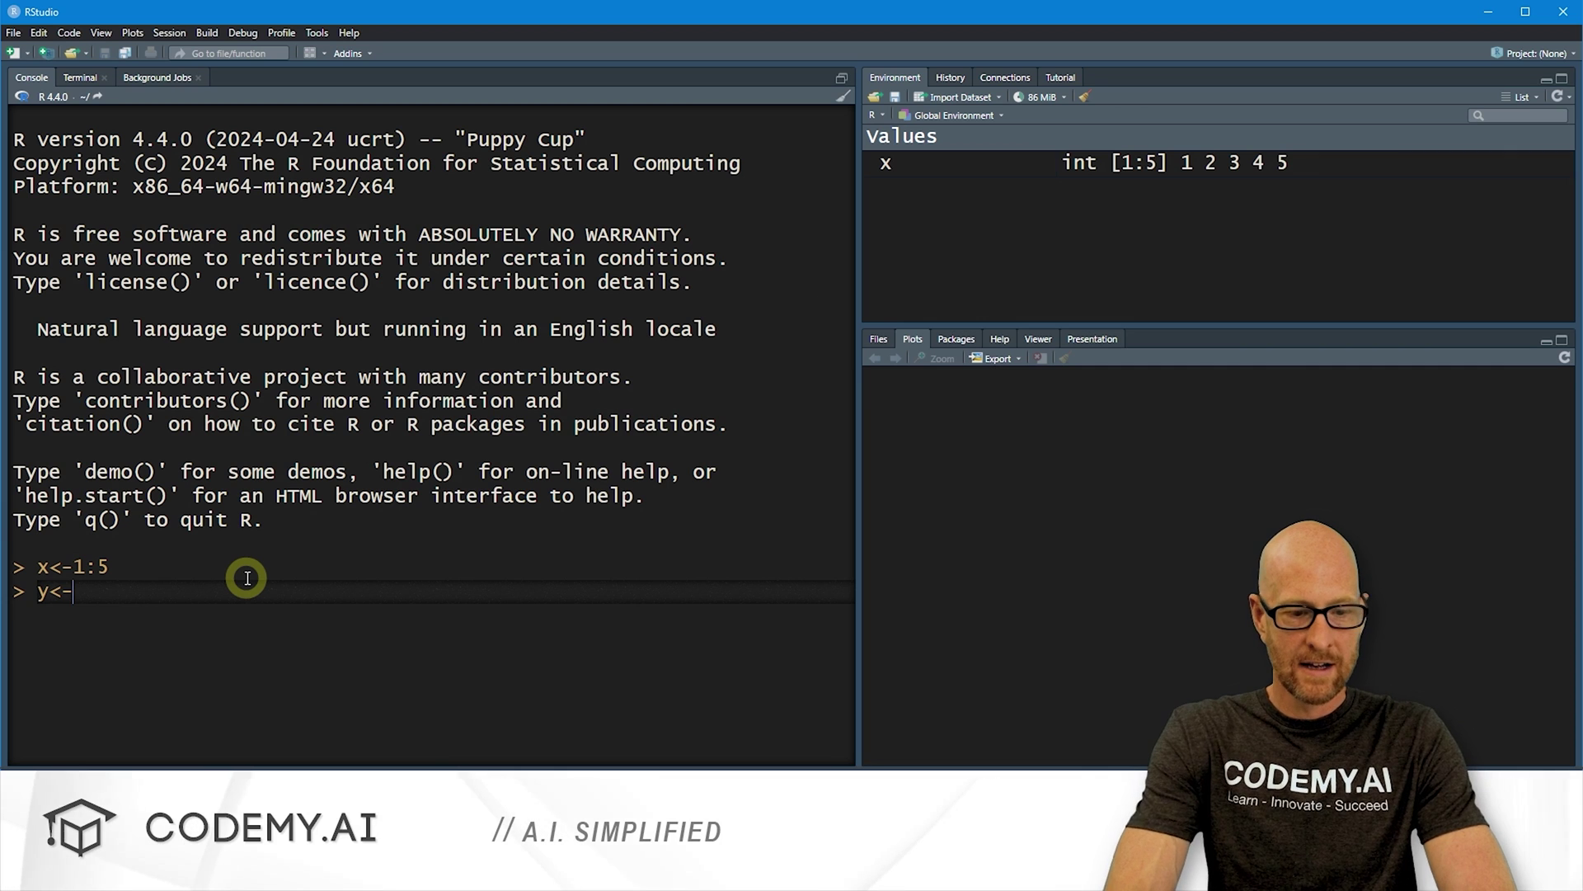
text(6:10)
key(Return)
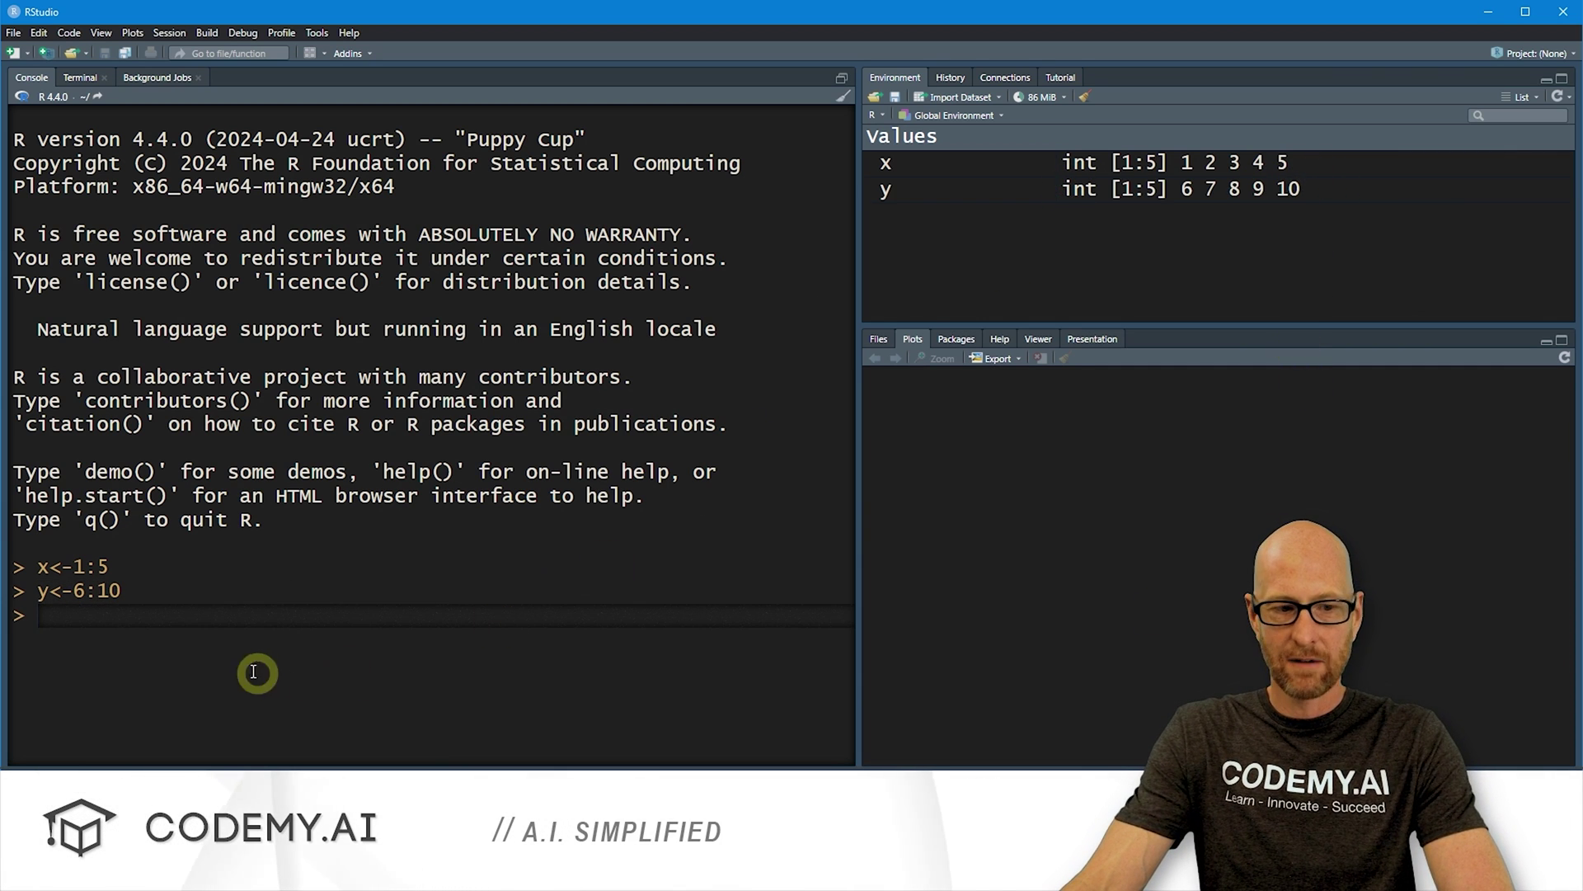
Plot y against x from the console with plot(x,y)
text(plot()
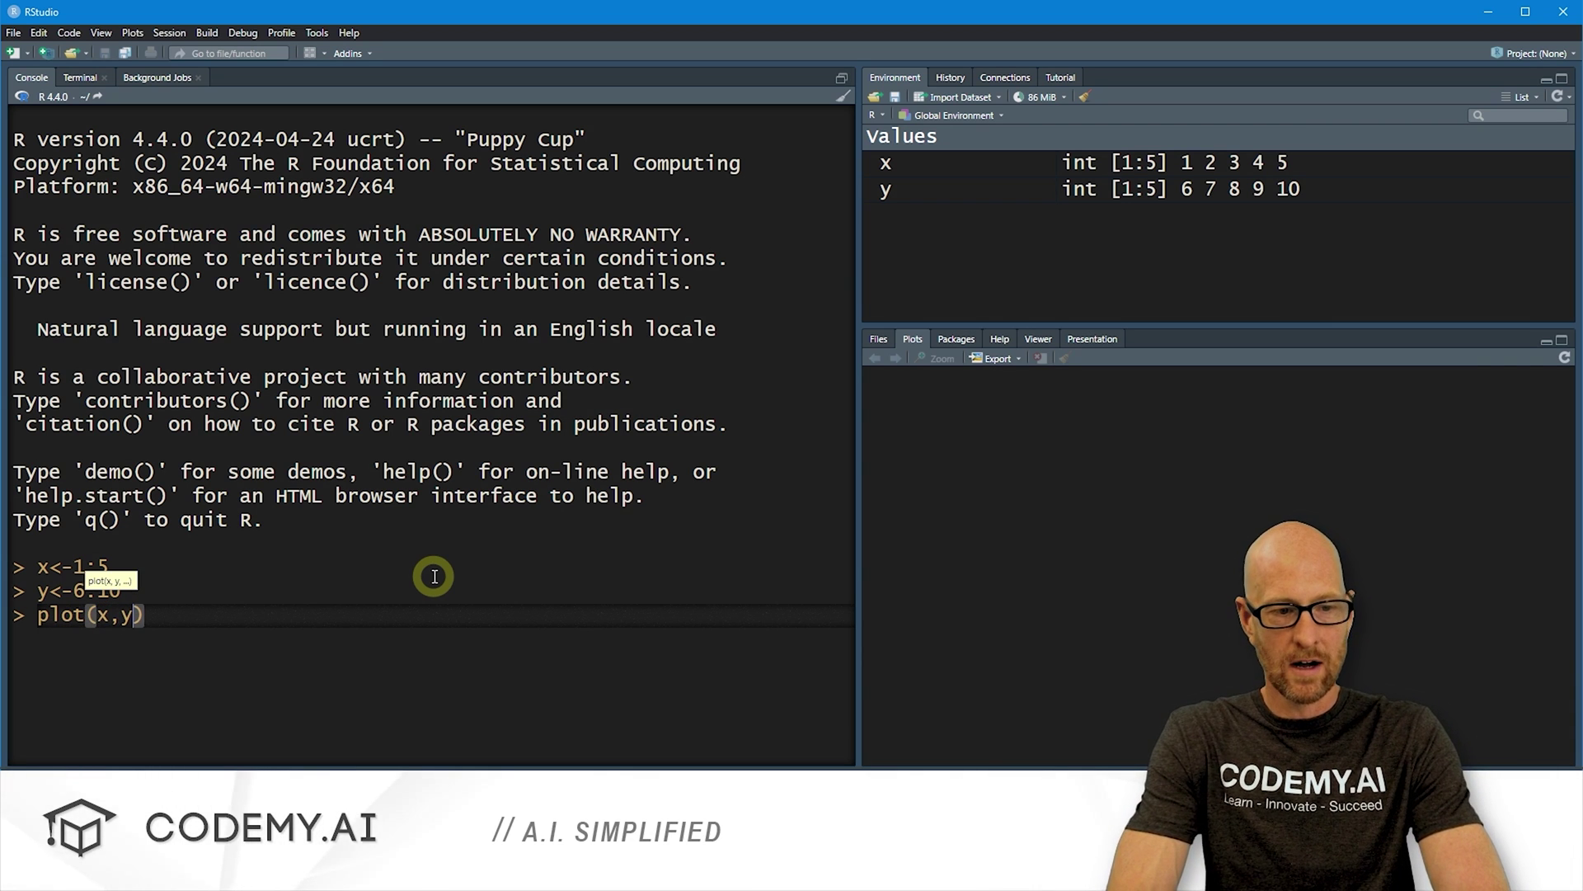
text(x,y)
key(Return)
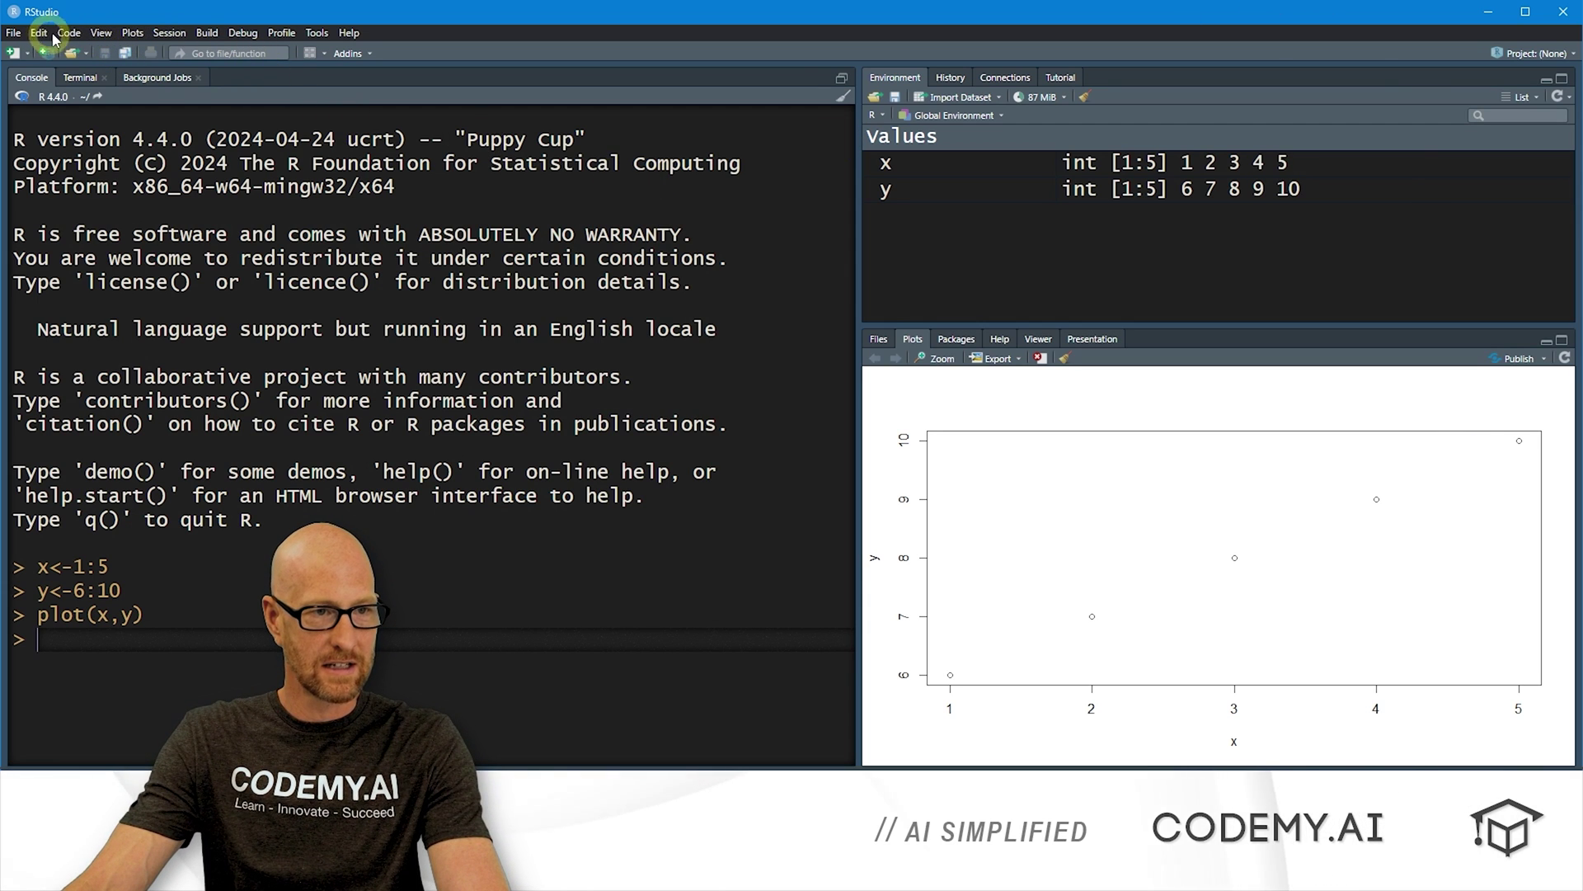
Create a new R script and highlight the x, y and plot commands already entered in the console
click(14, 33)
mouse_move(31, 59)
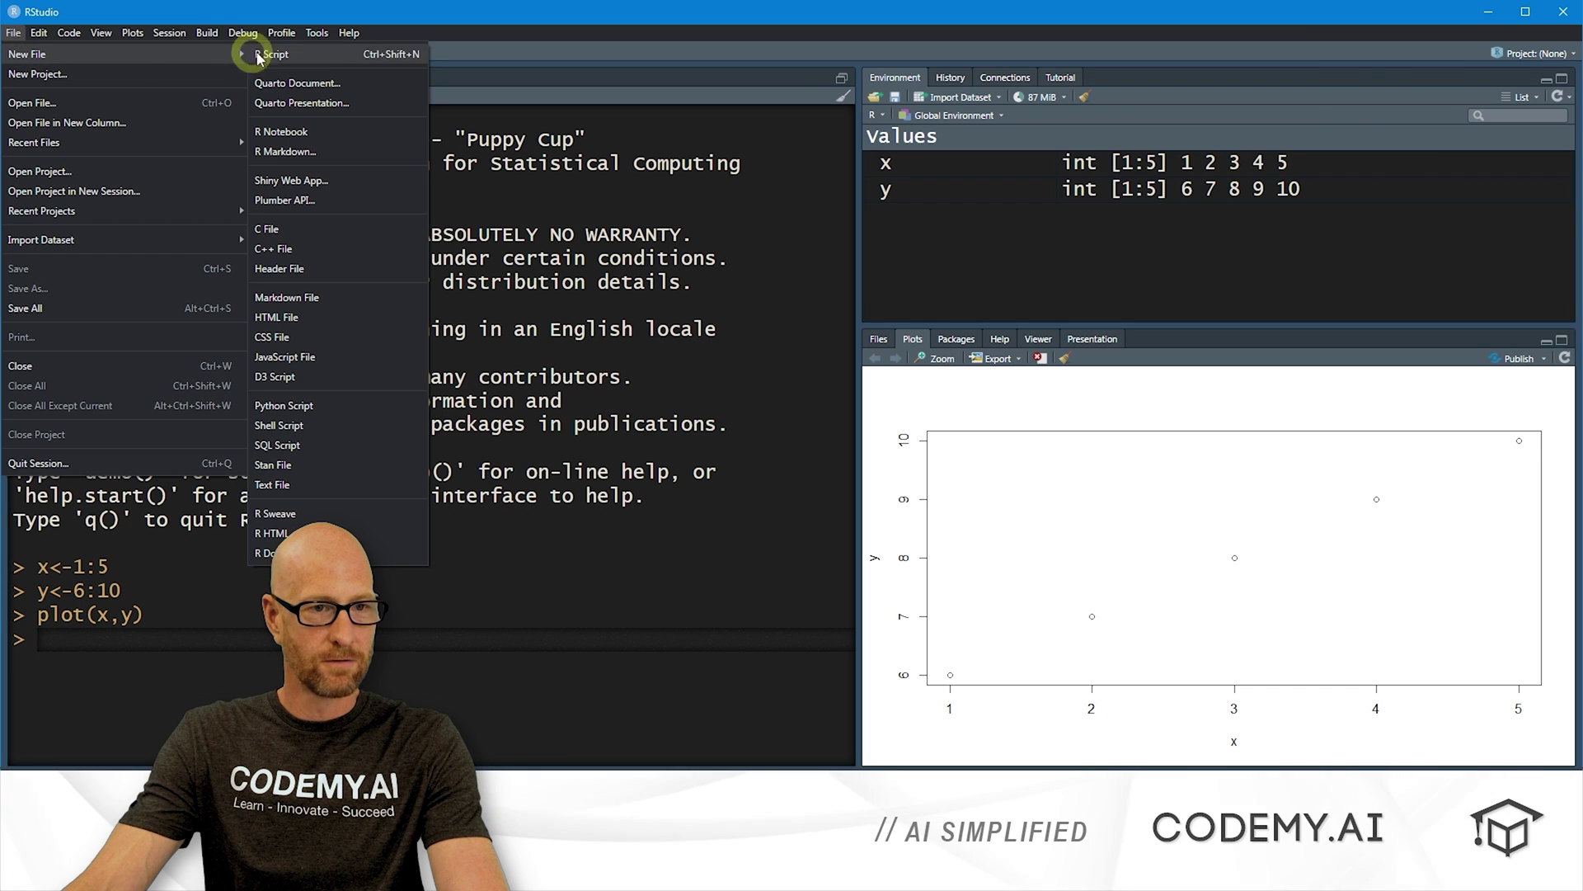
click(325, 53)
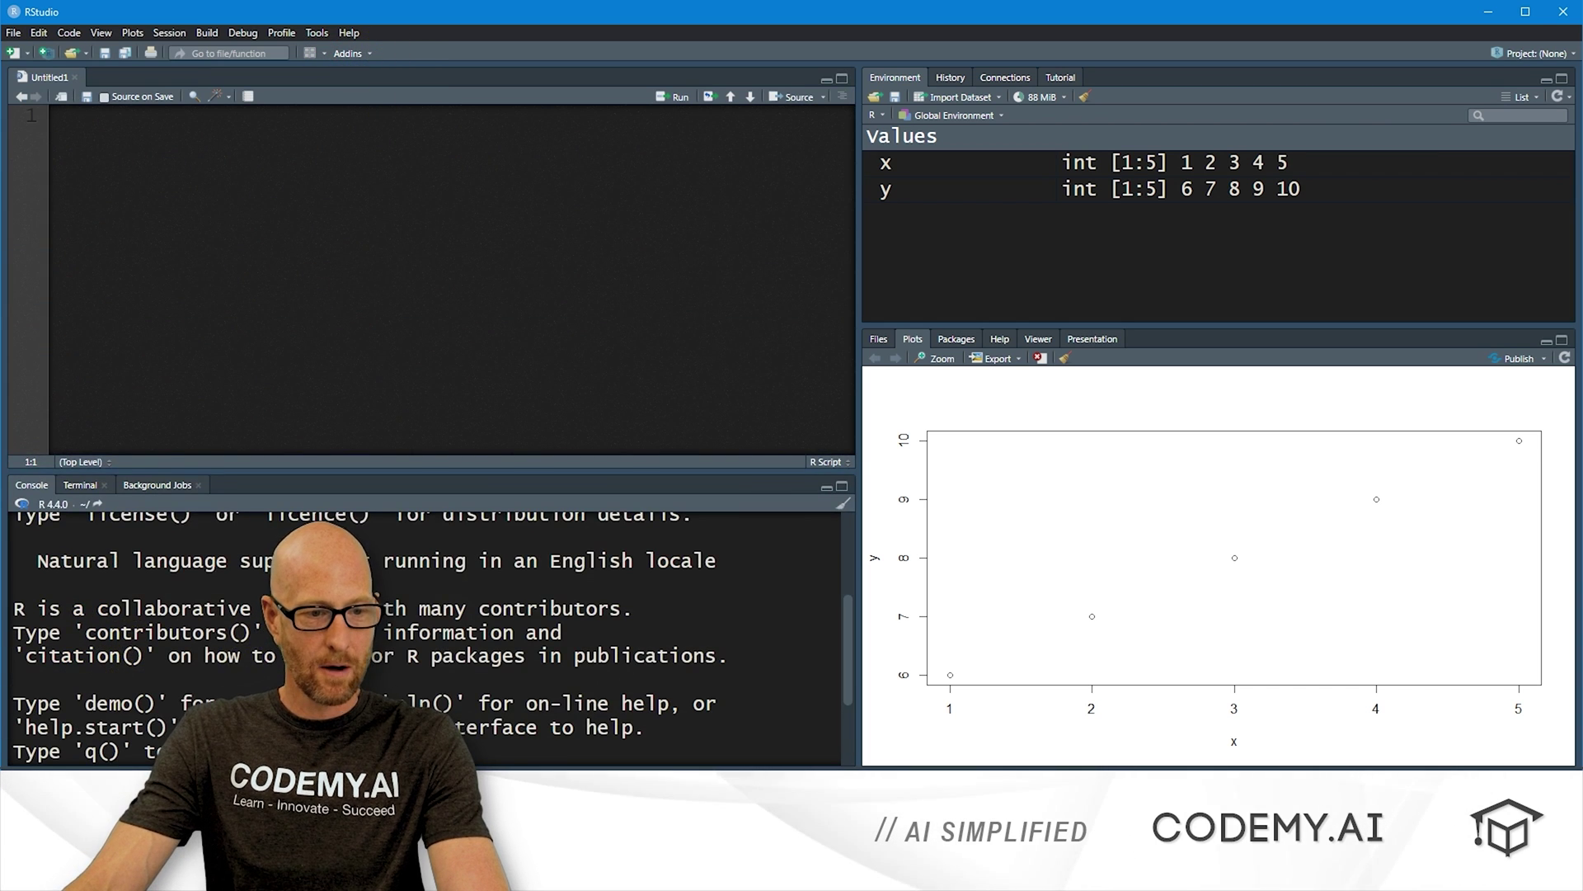
scroll(114, 659, down, 2)
drag(145, 722, 16, 651)
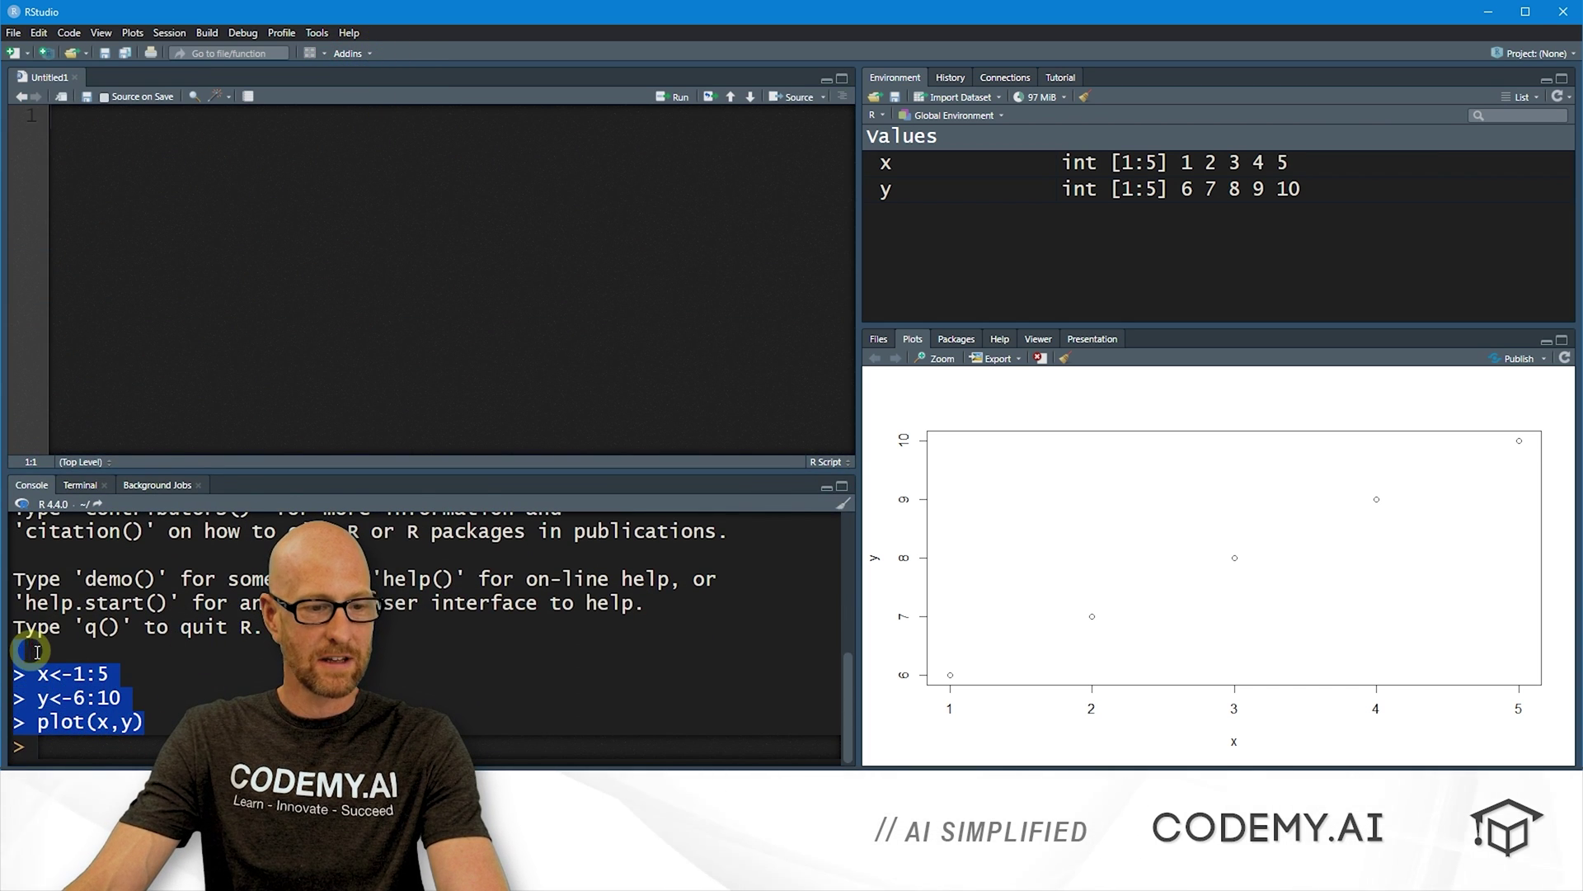
Write two lines in the new script: z<-11:15 and sum(x,y,z)
click(173, 177)
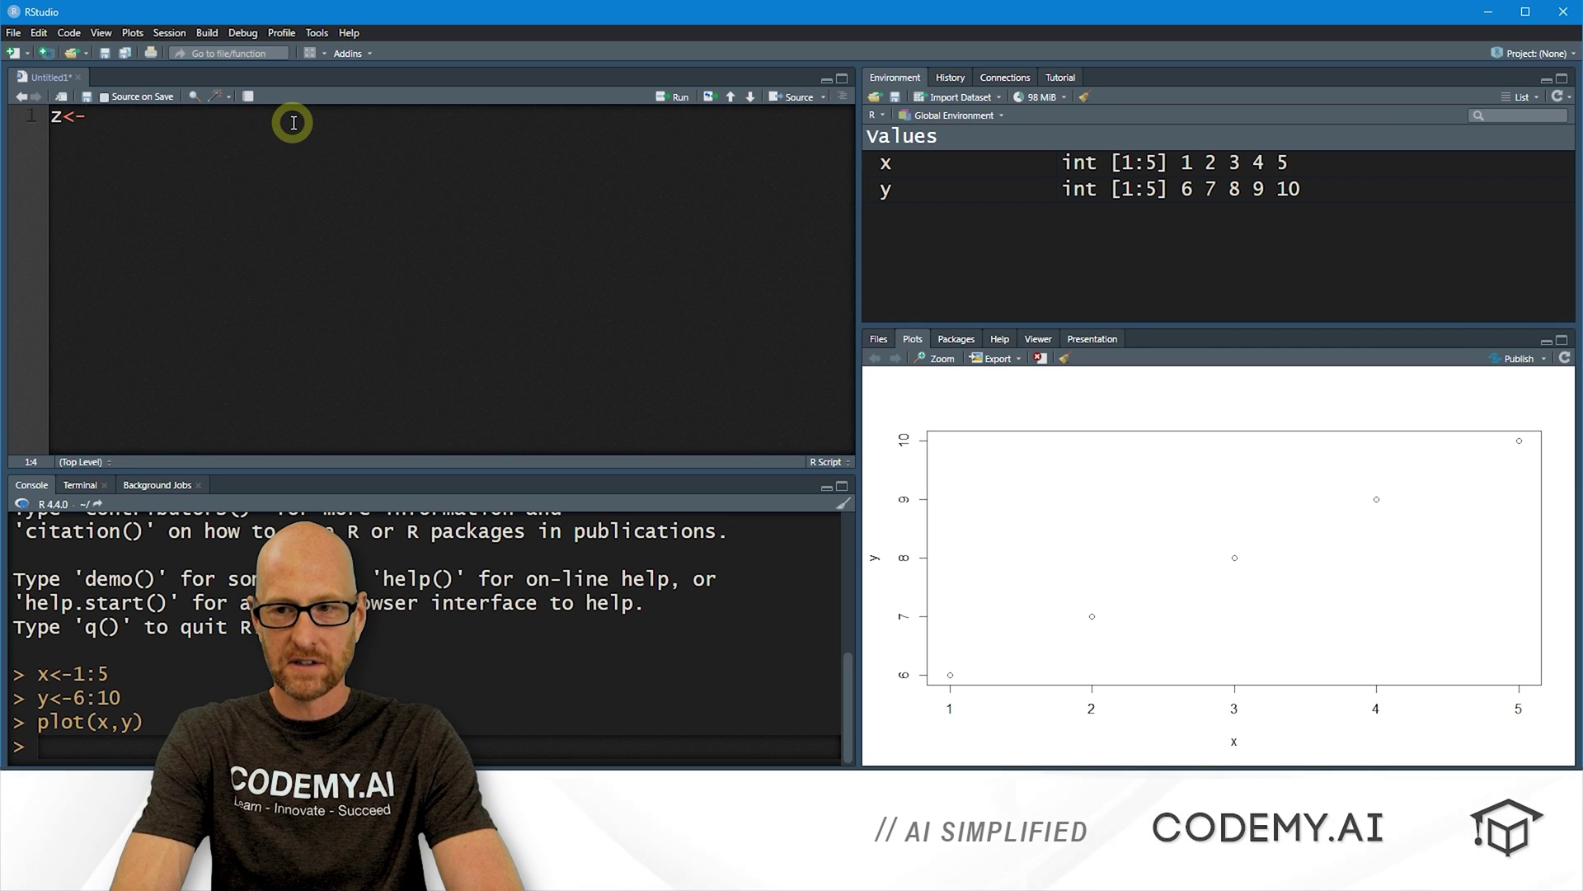
text(11:)
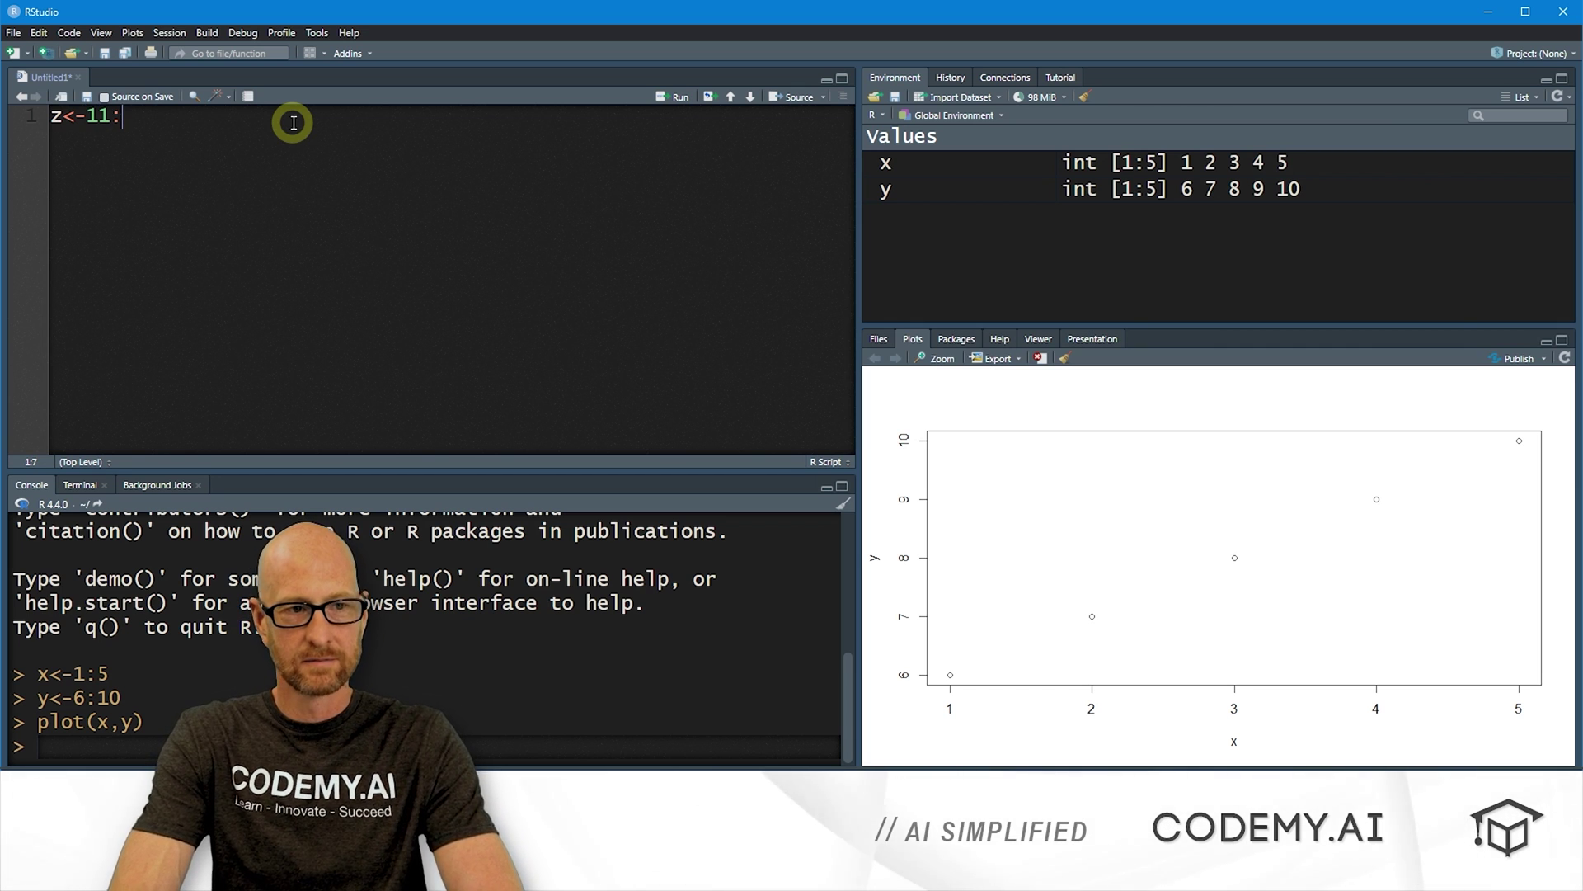
text(15)
key(Return)
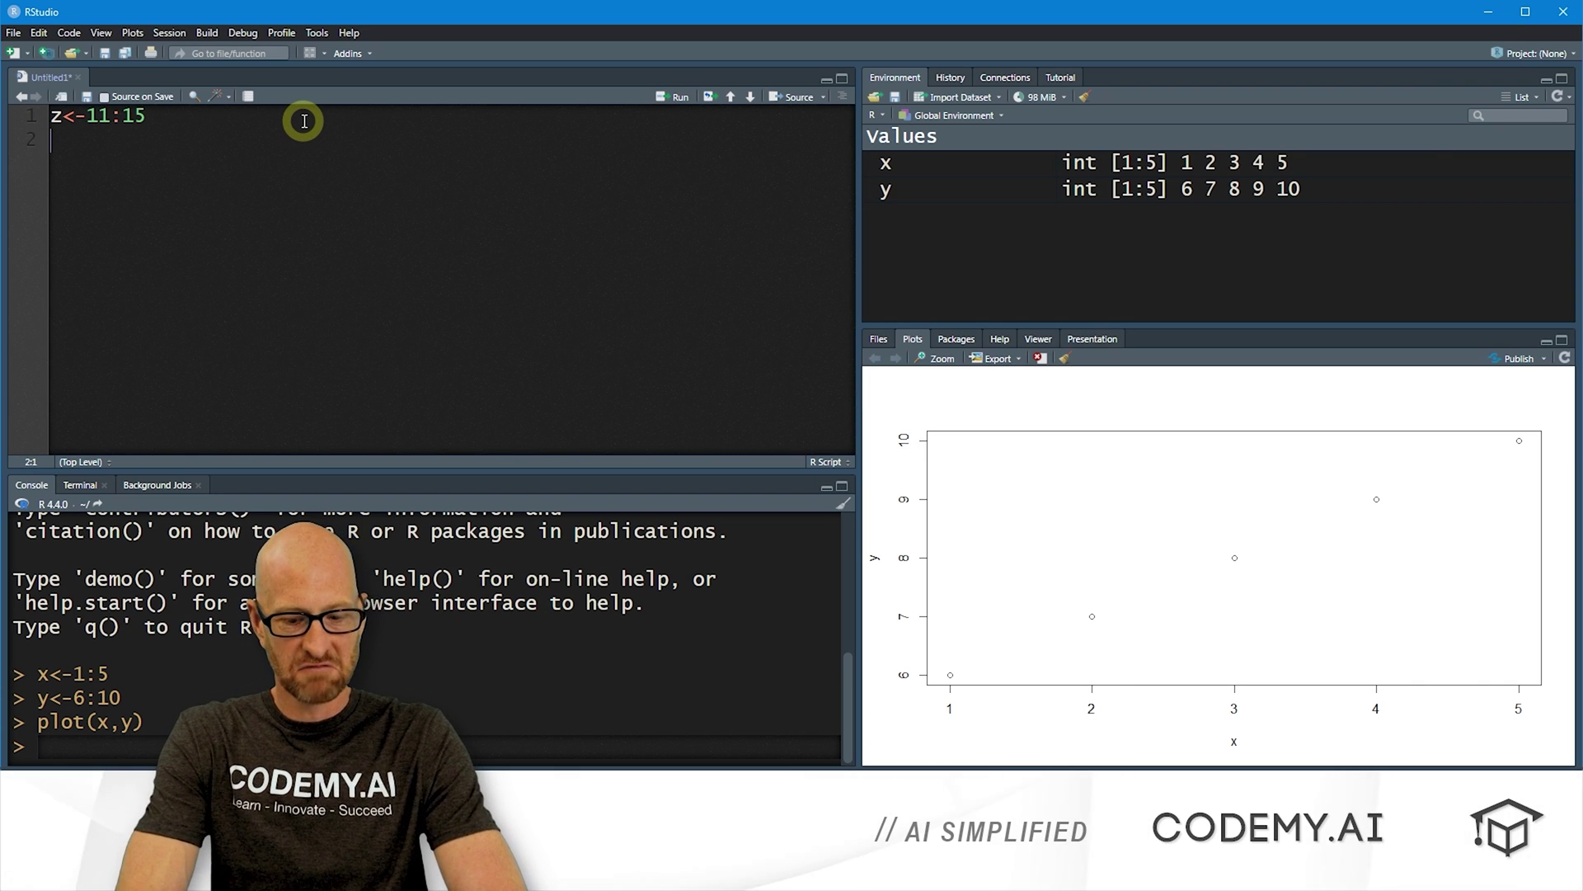
text(sum()
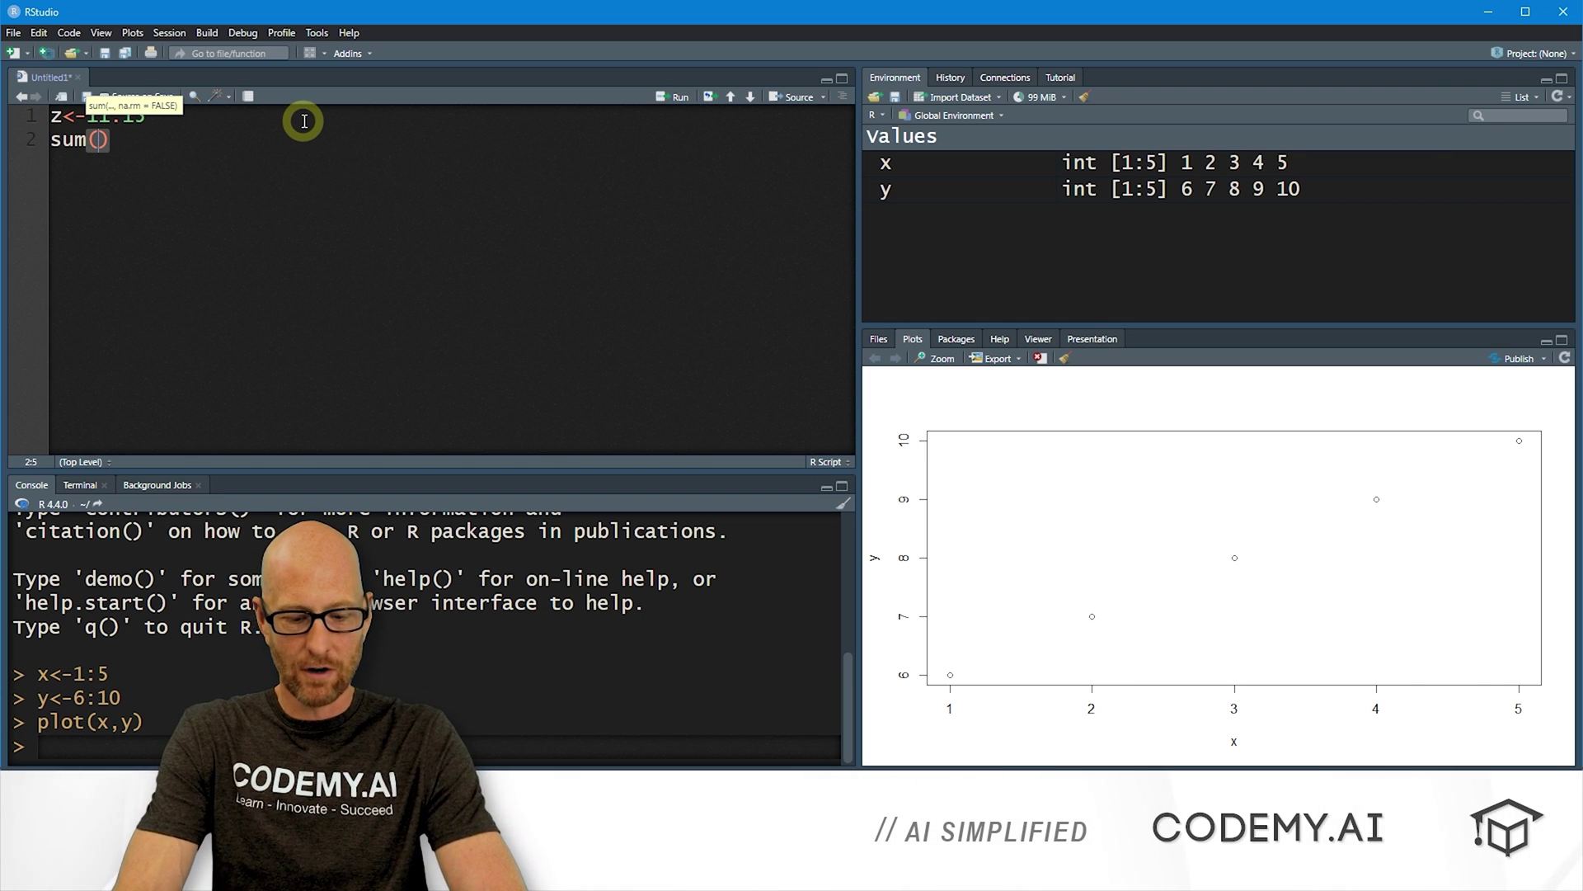
text(x,y,z)
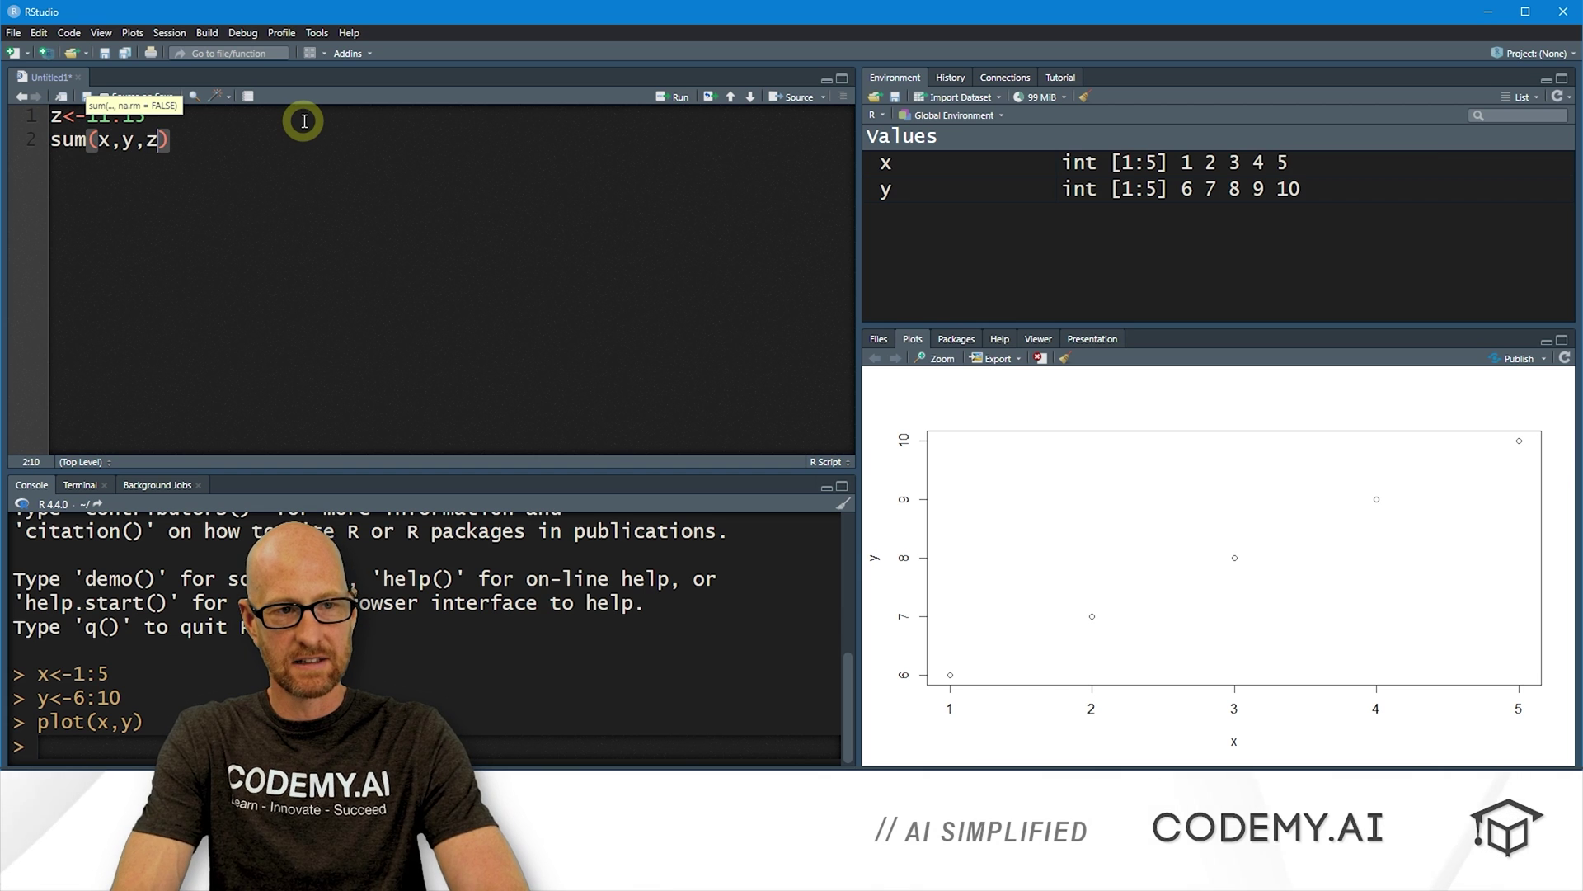
Run the script's two lines one at a time from the first line, and highlight the sum's output in the console
drag(237, 152, 22, 118)
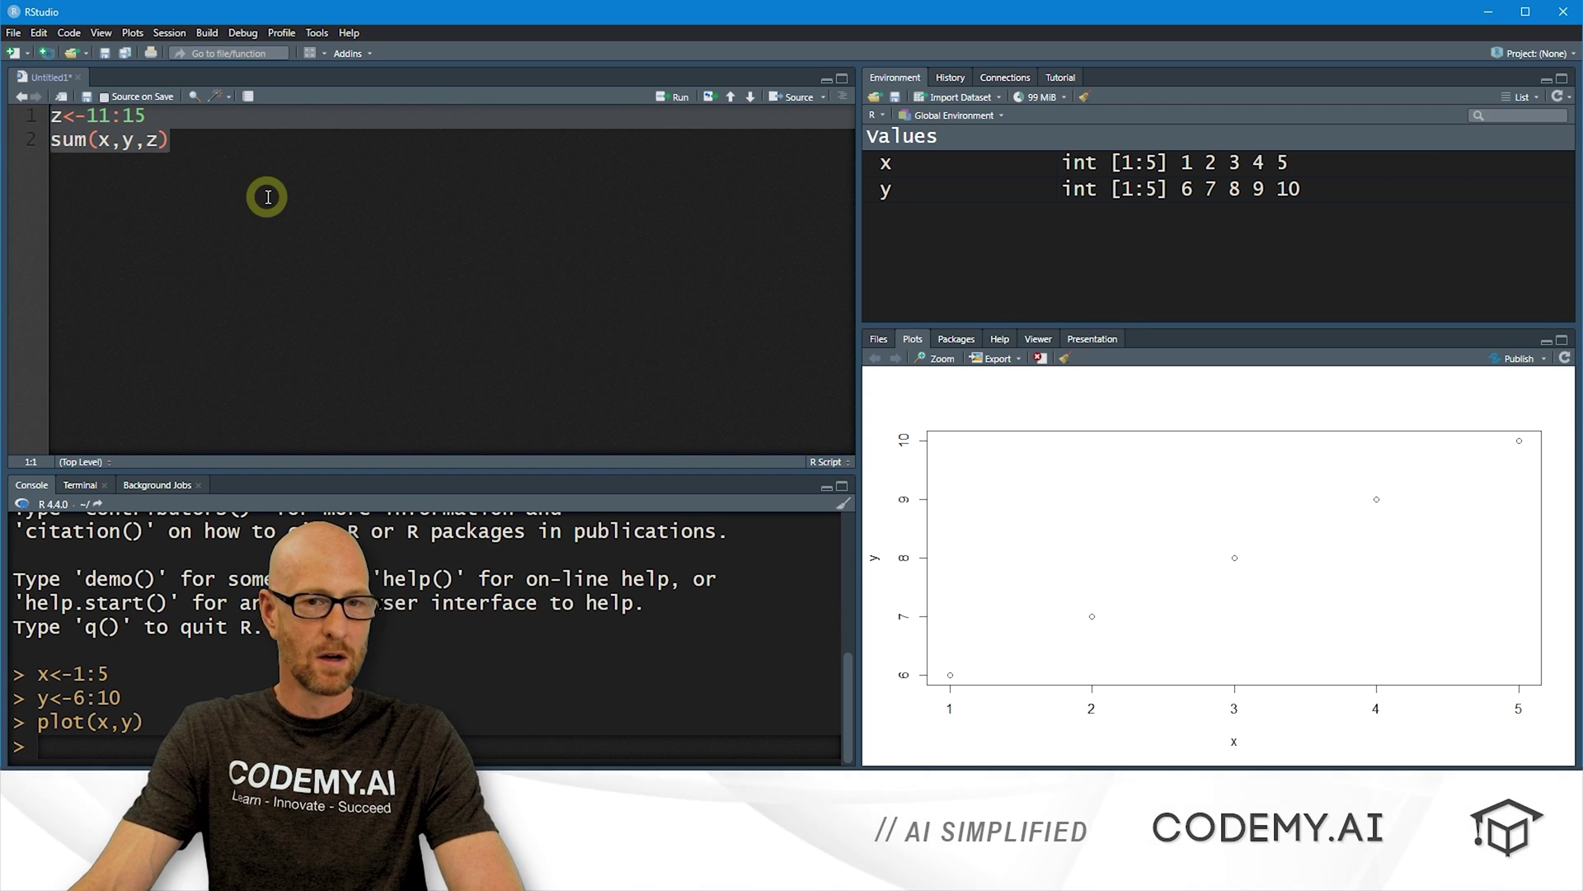
click(212, 176)
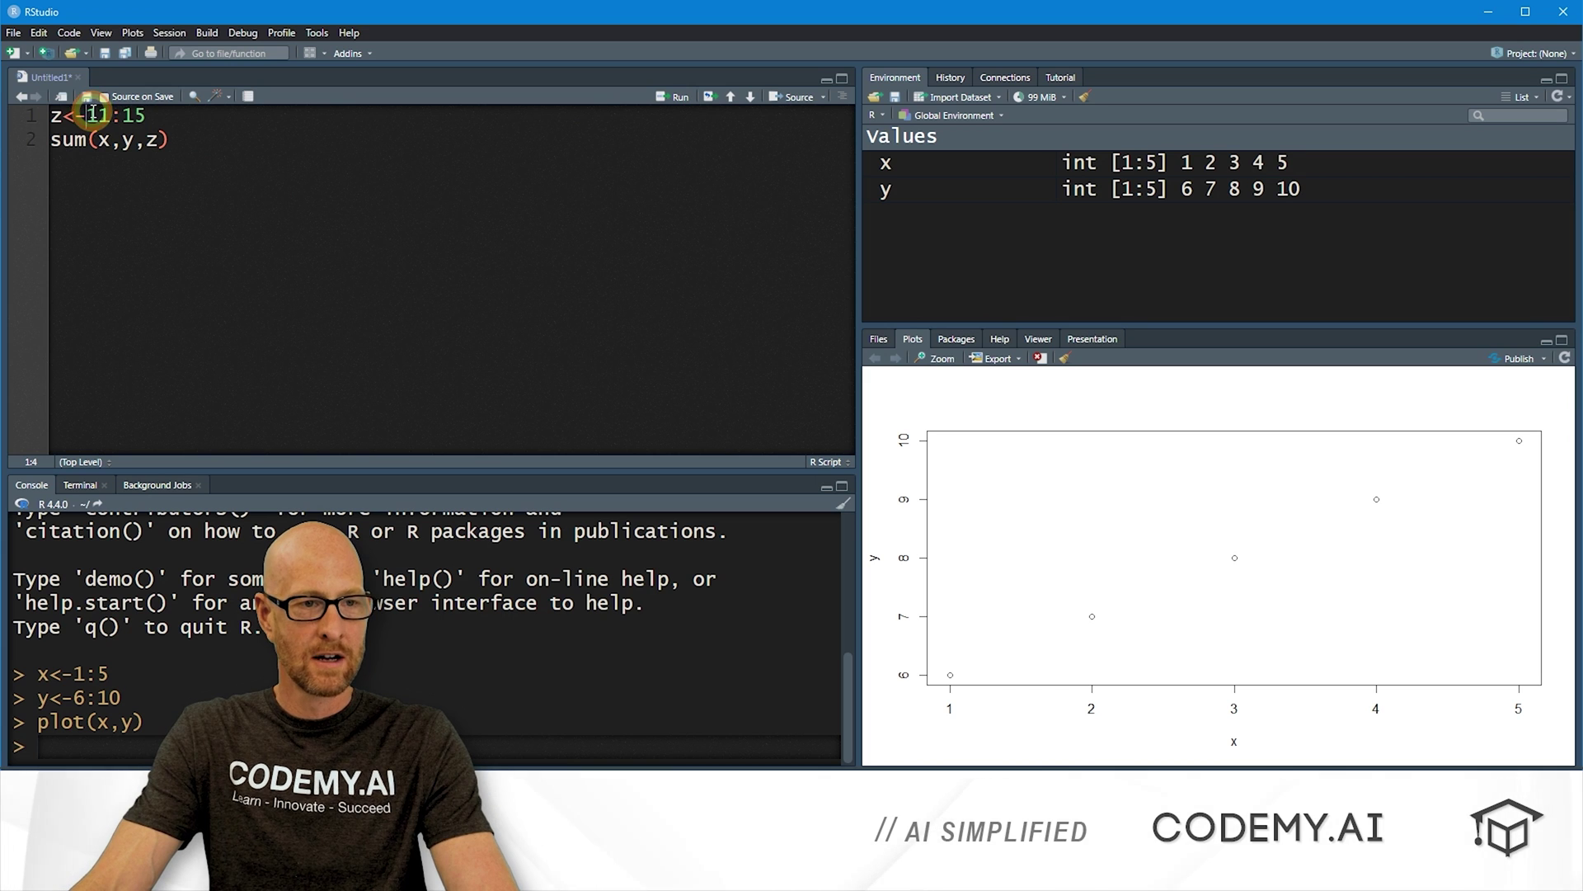
click(63, 116)
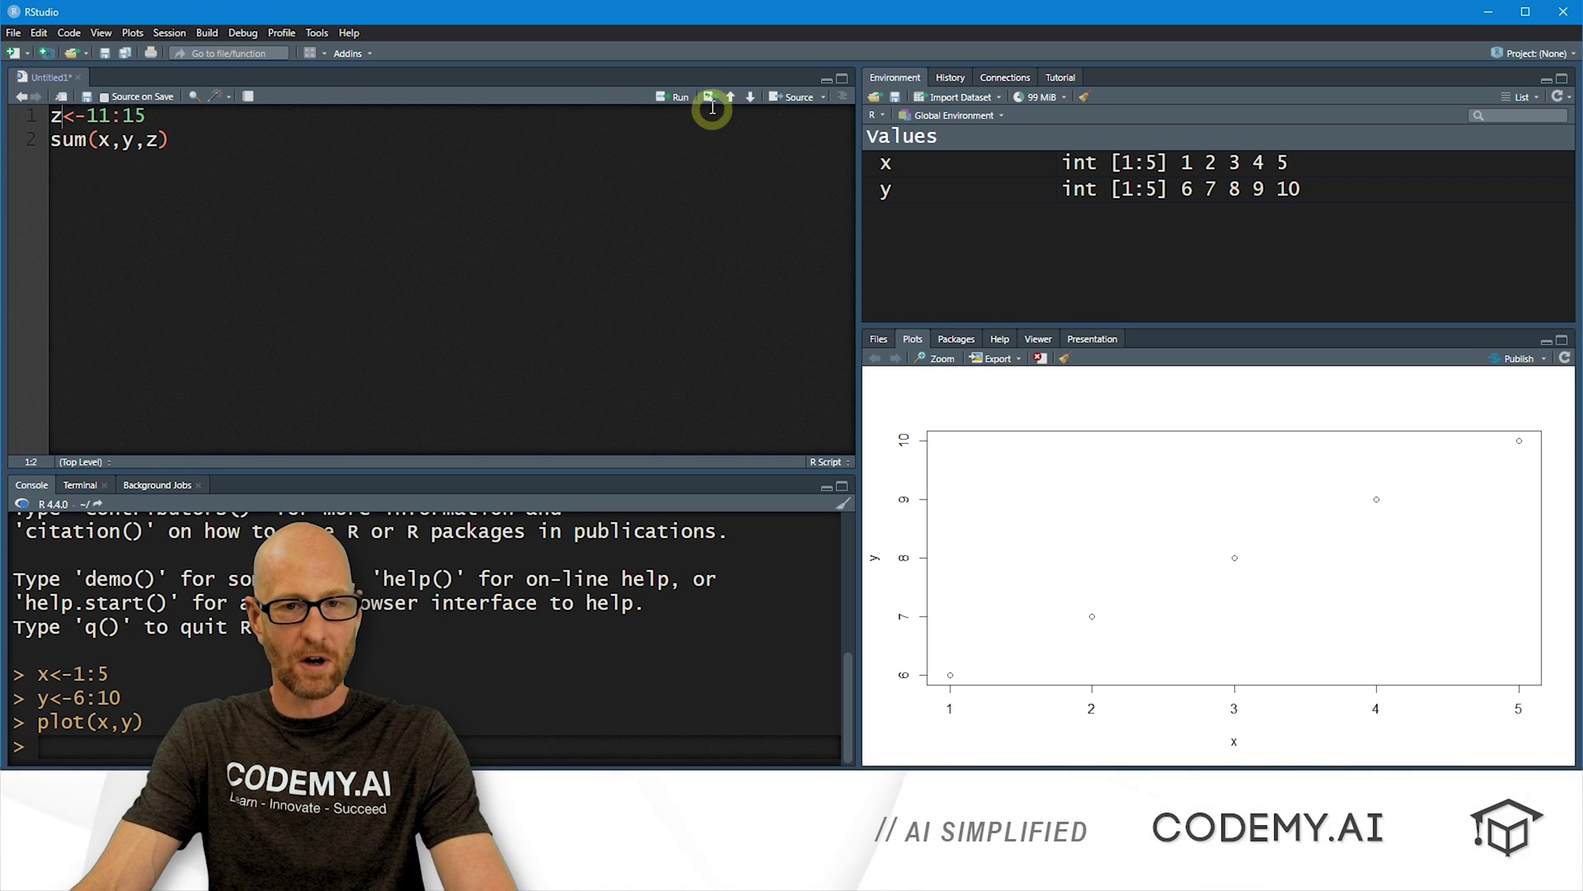
click(674, 98)
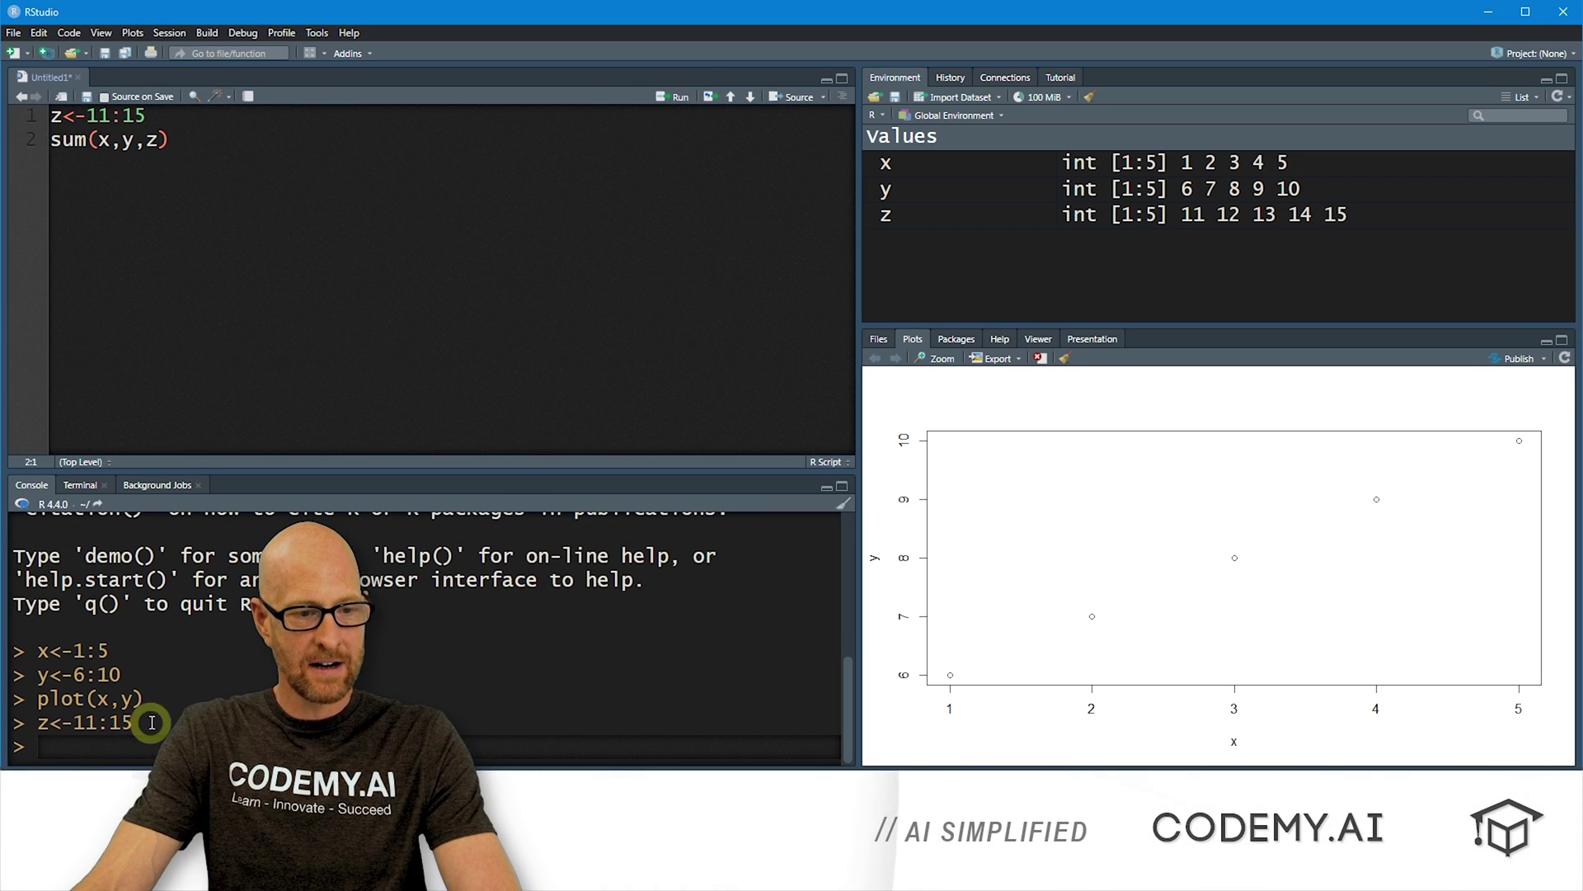
drag(152, 722, 50, 722)
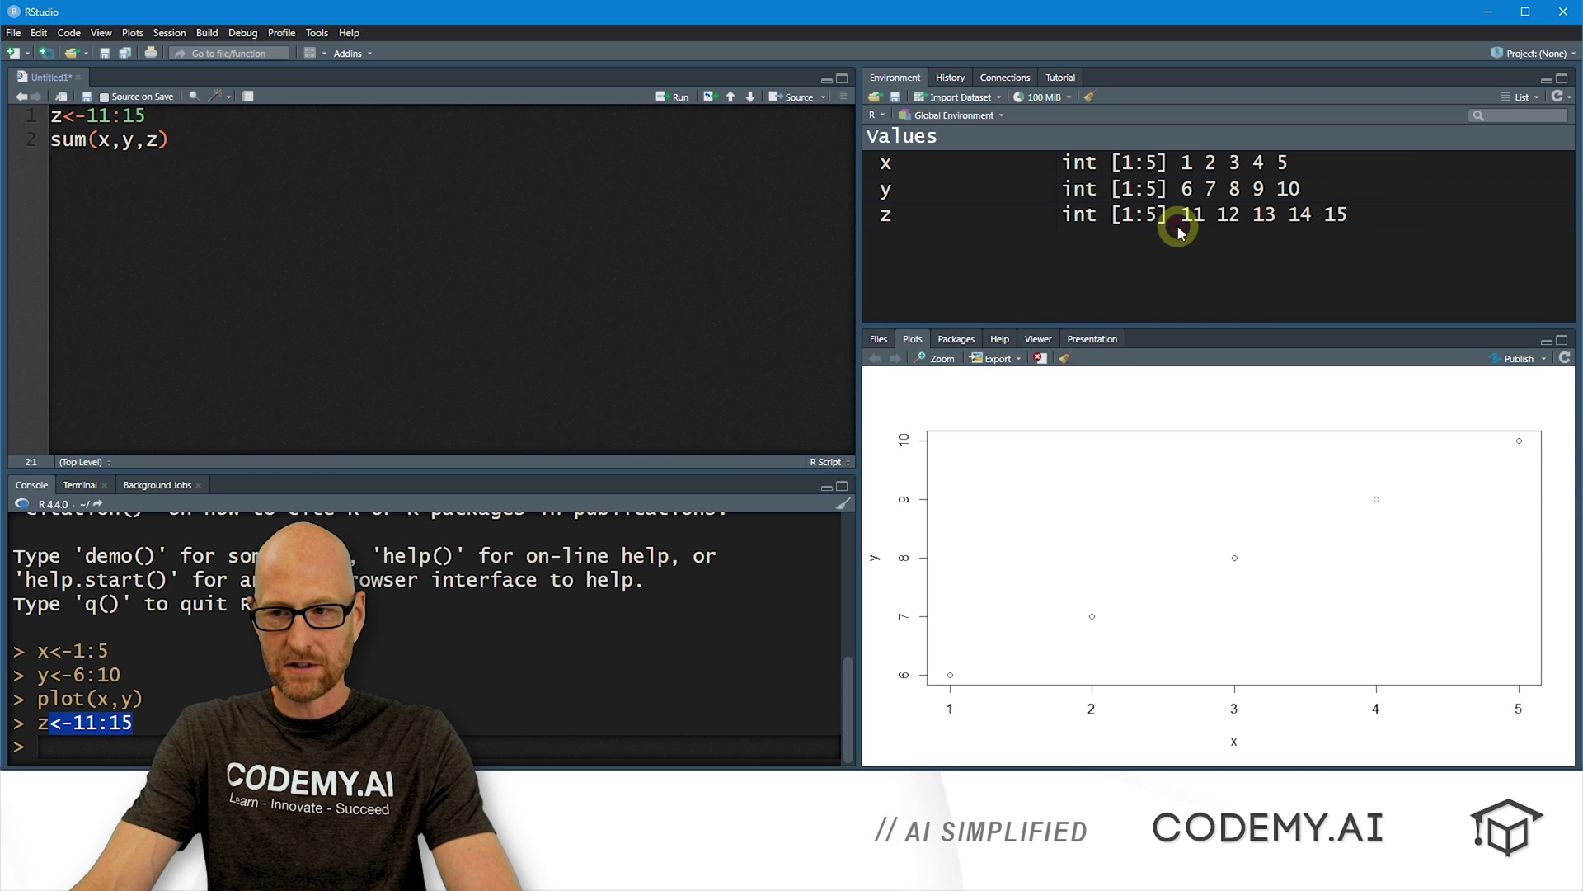
click(674, 99)
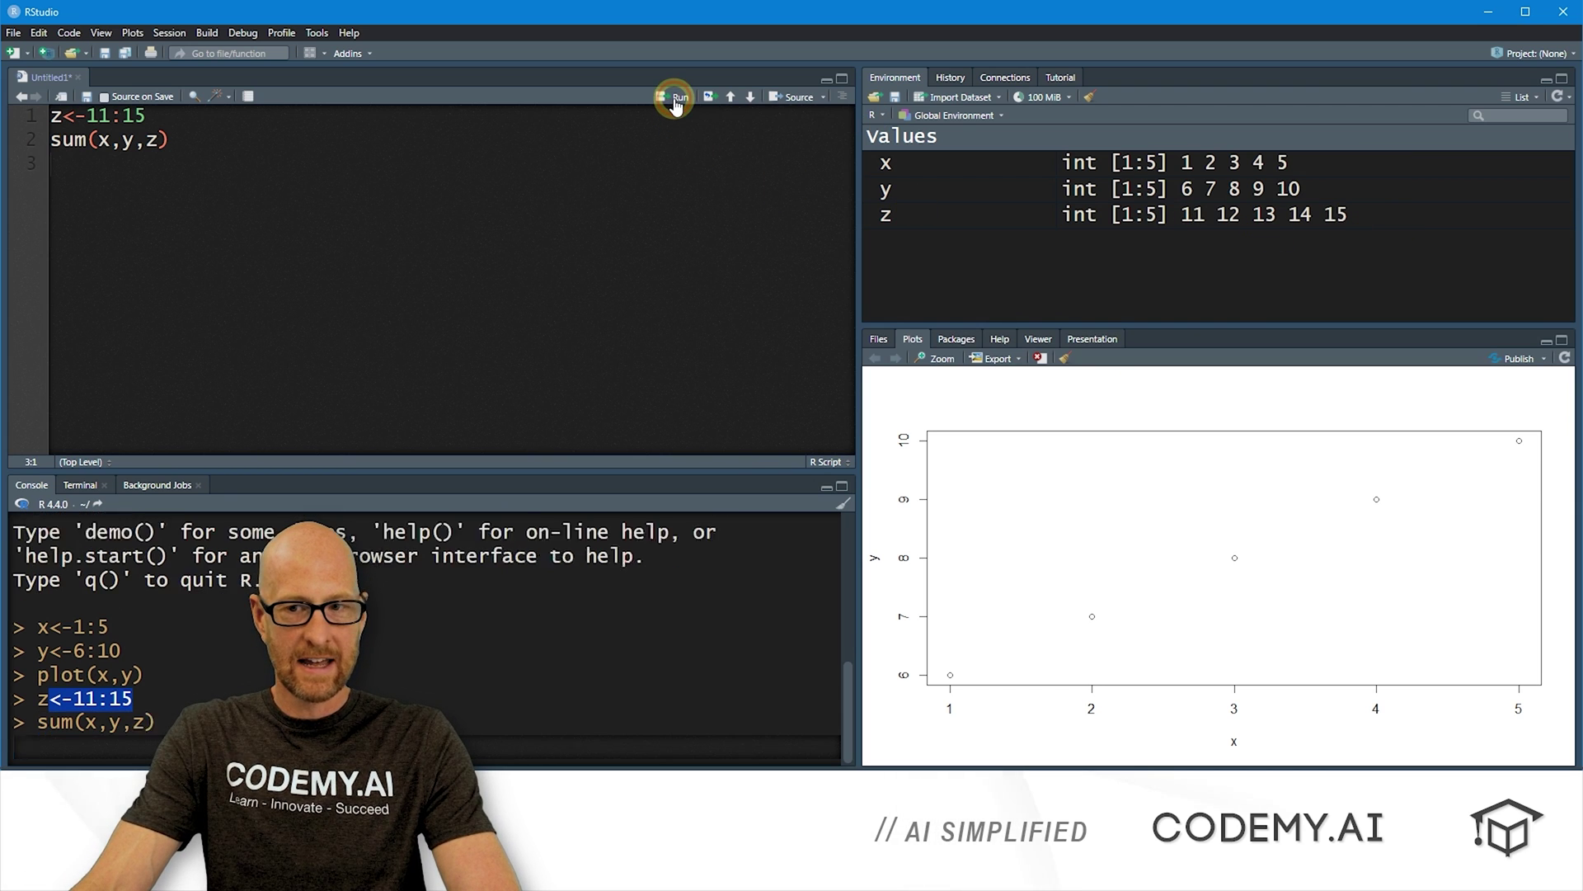
drag(188, 702, 18, 701)
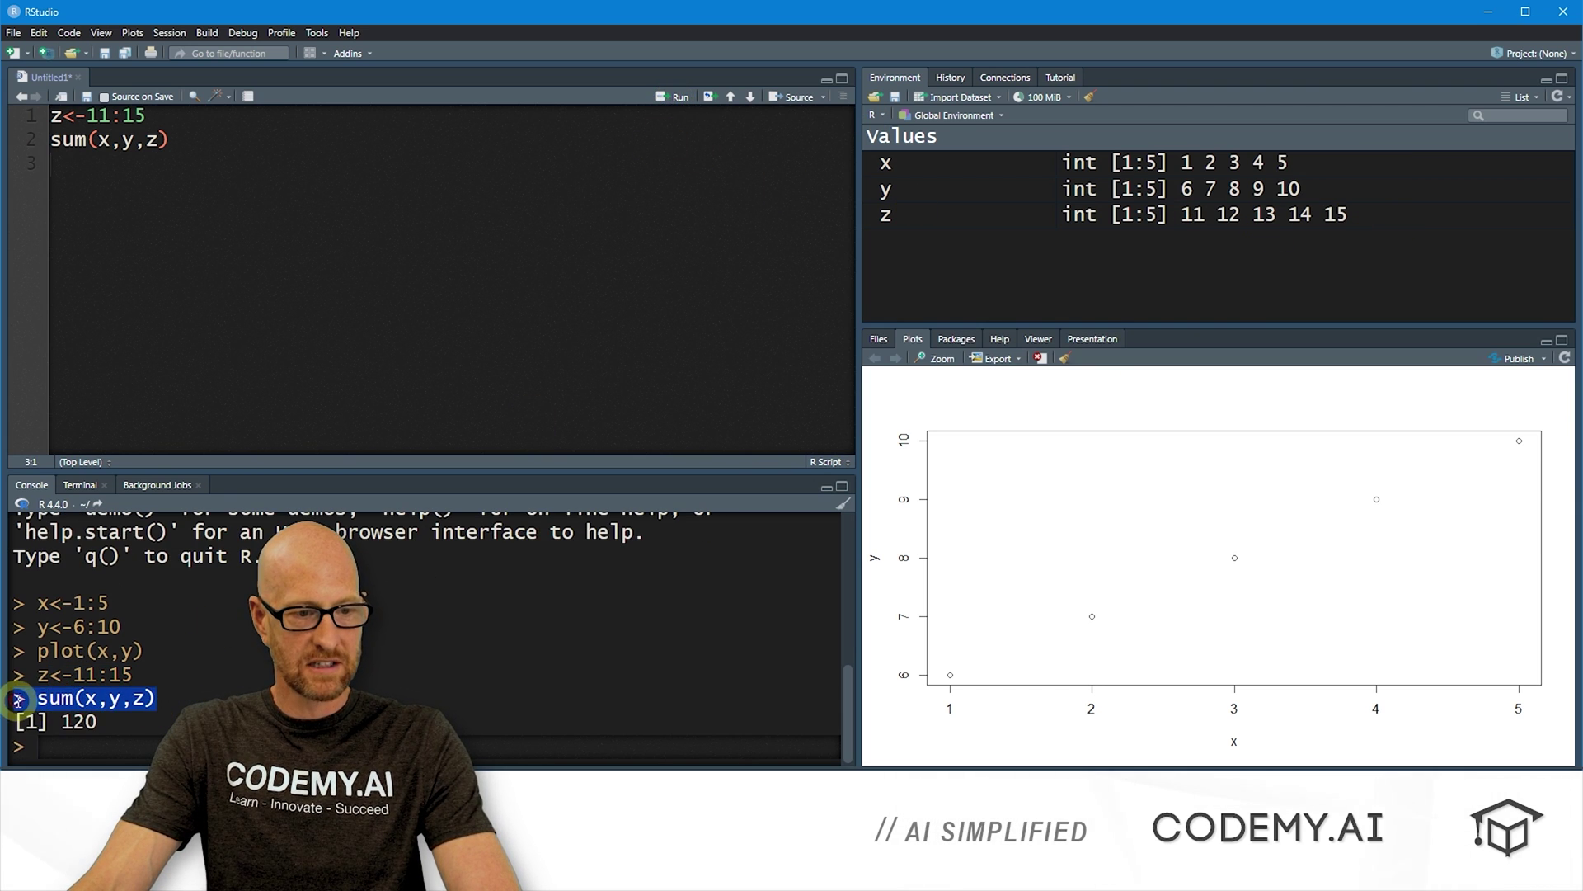
drag(106, 723, 2, 727)
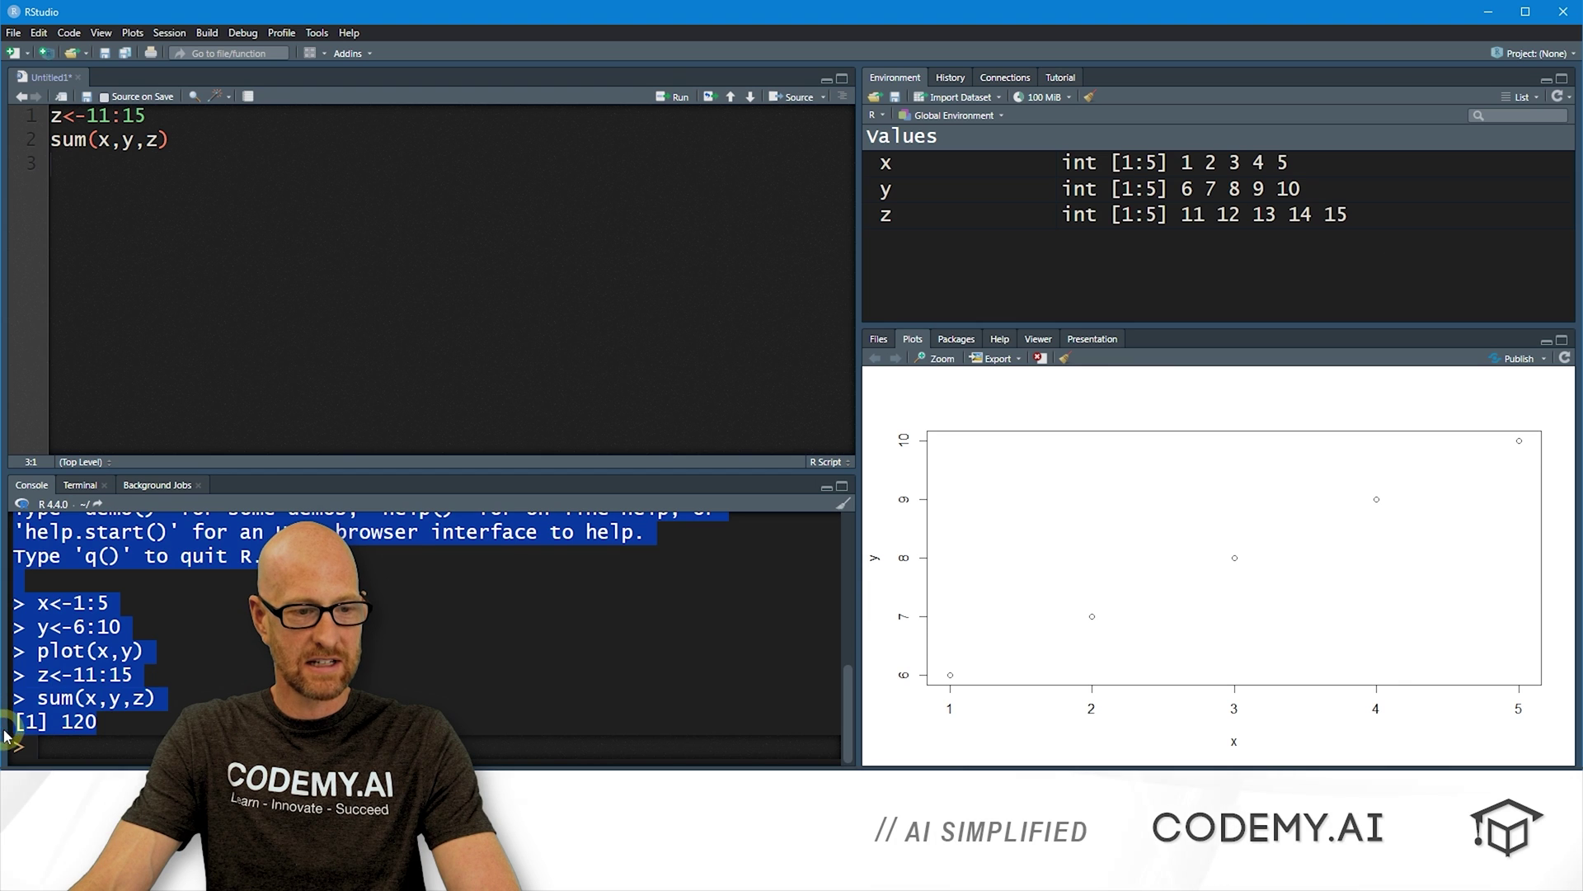
triple_click(52, 729)
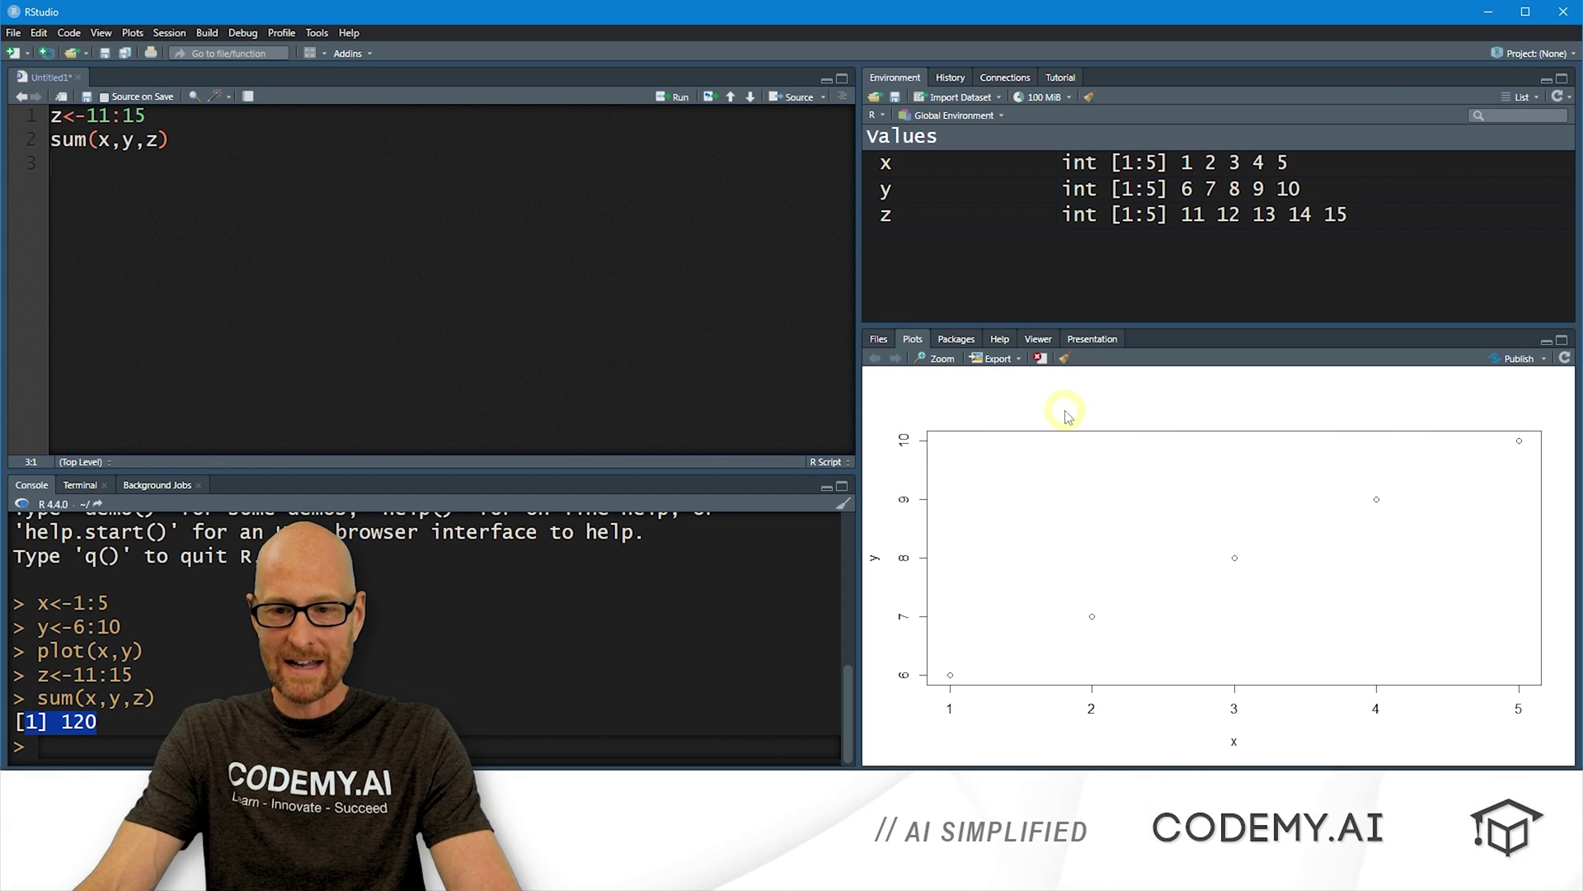
Review the image export formats for the plot and preview it as a PNG with a width of 1000, without saving it
click(993, 360)
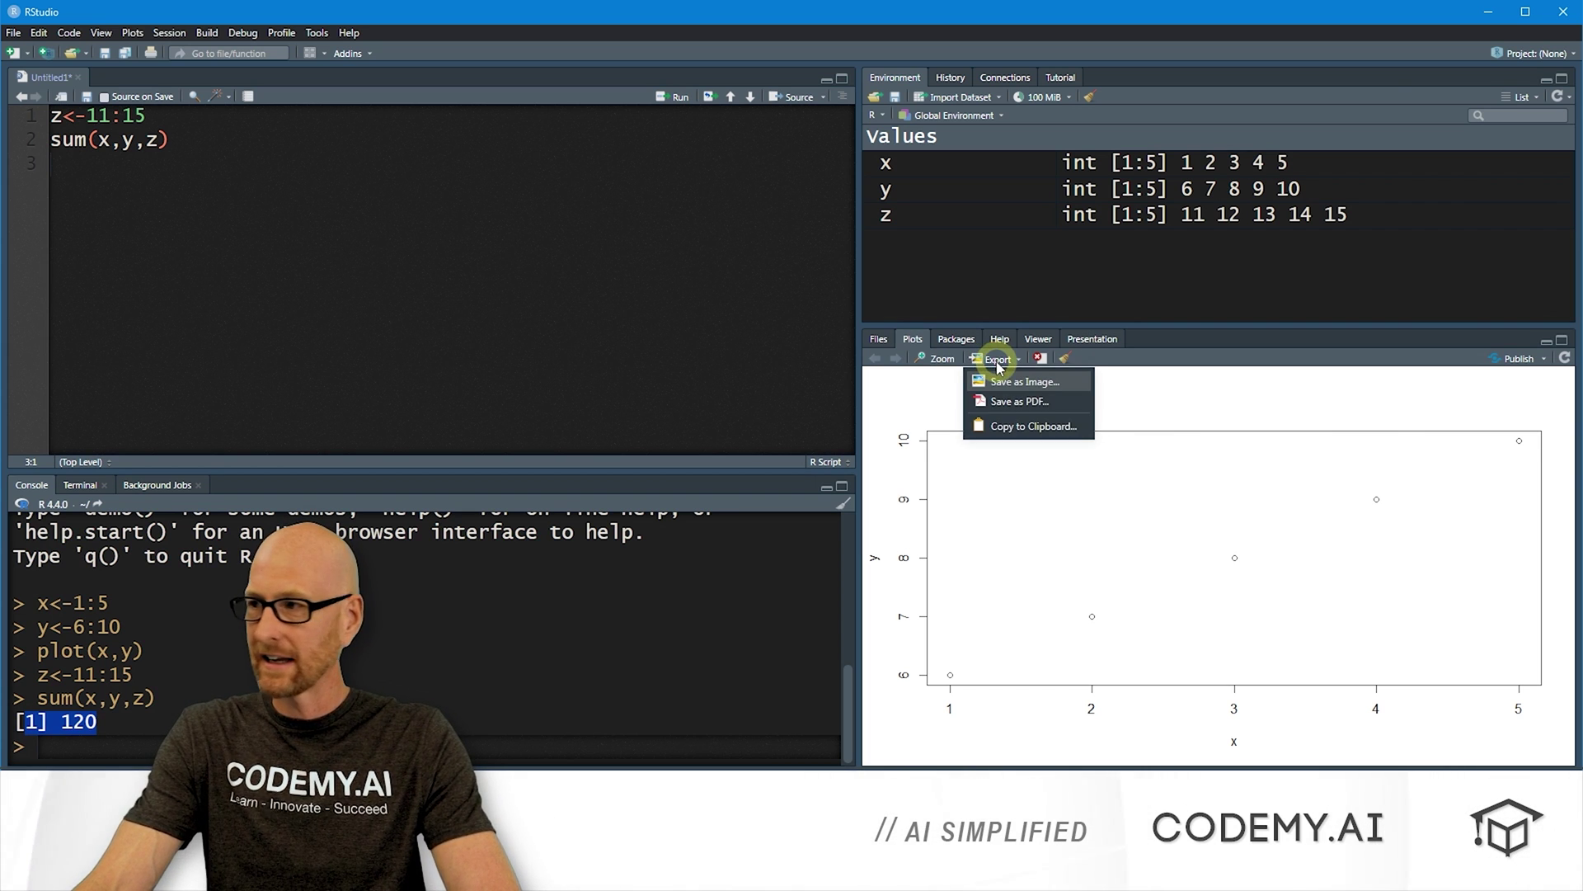
click(1002, 380)
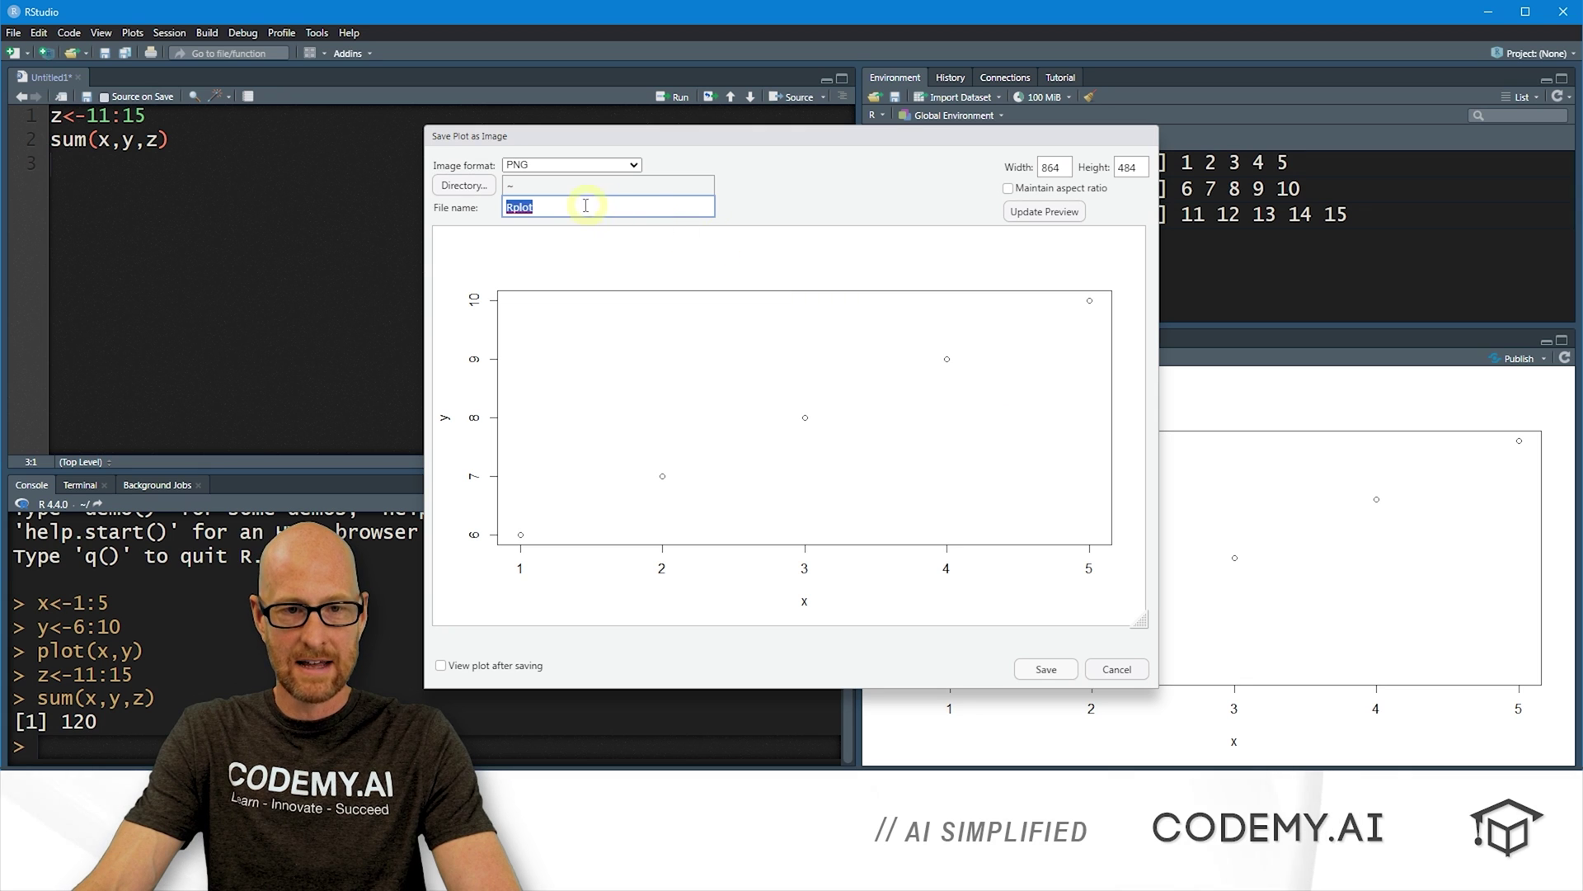
click(569, 165)
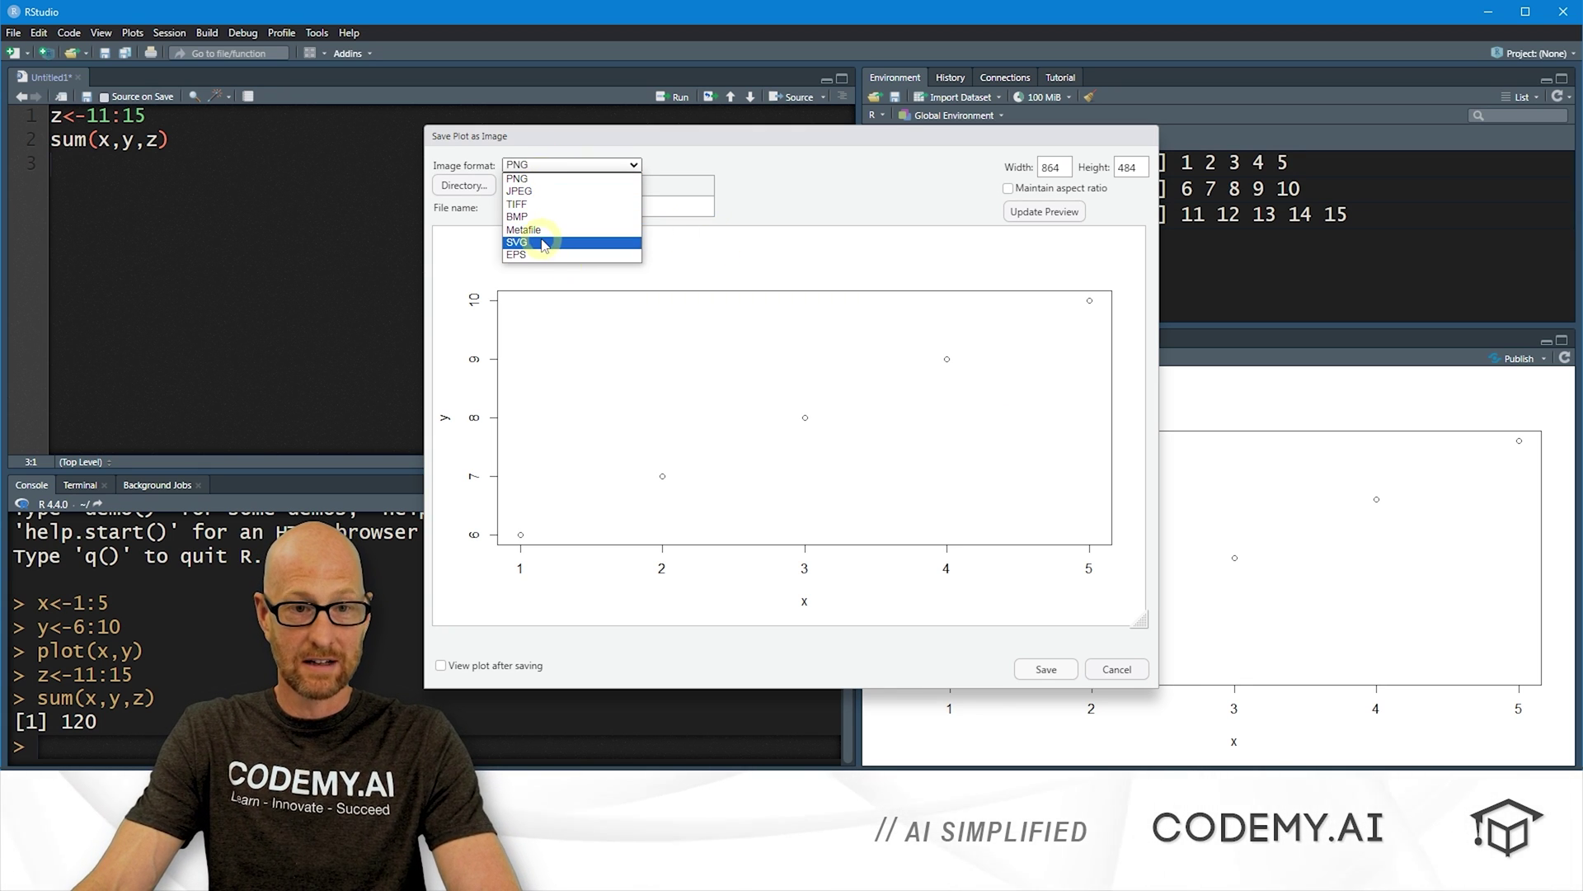
click(898, 197)
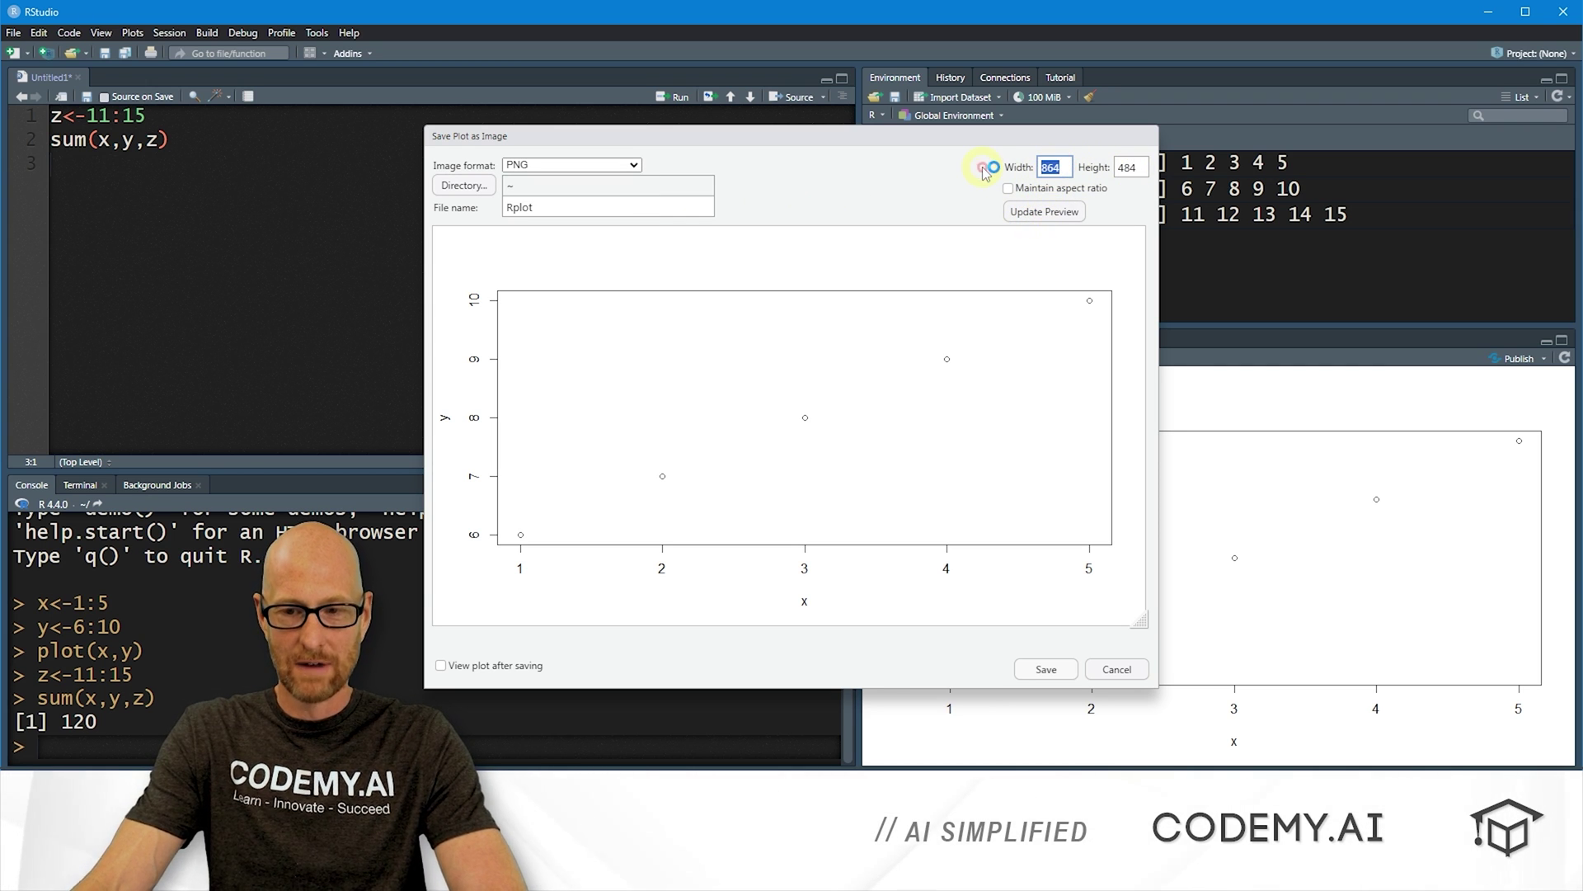
key(Tab)
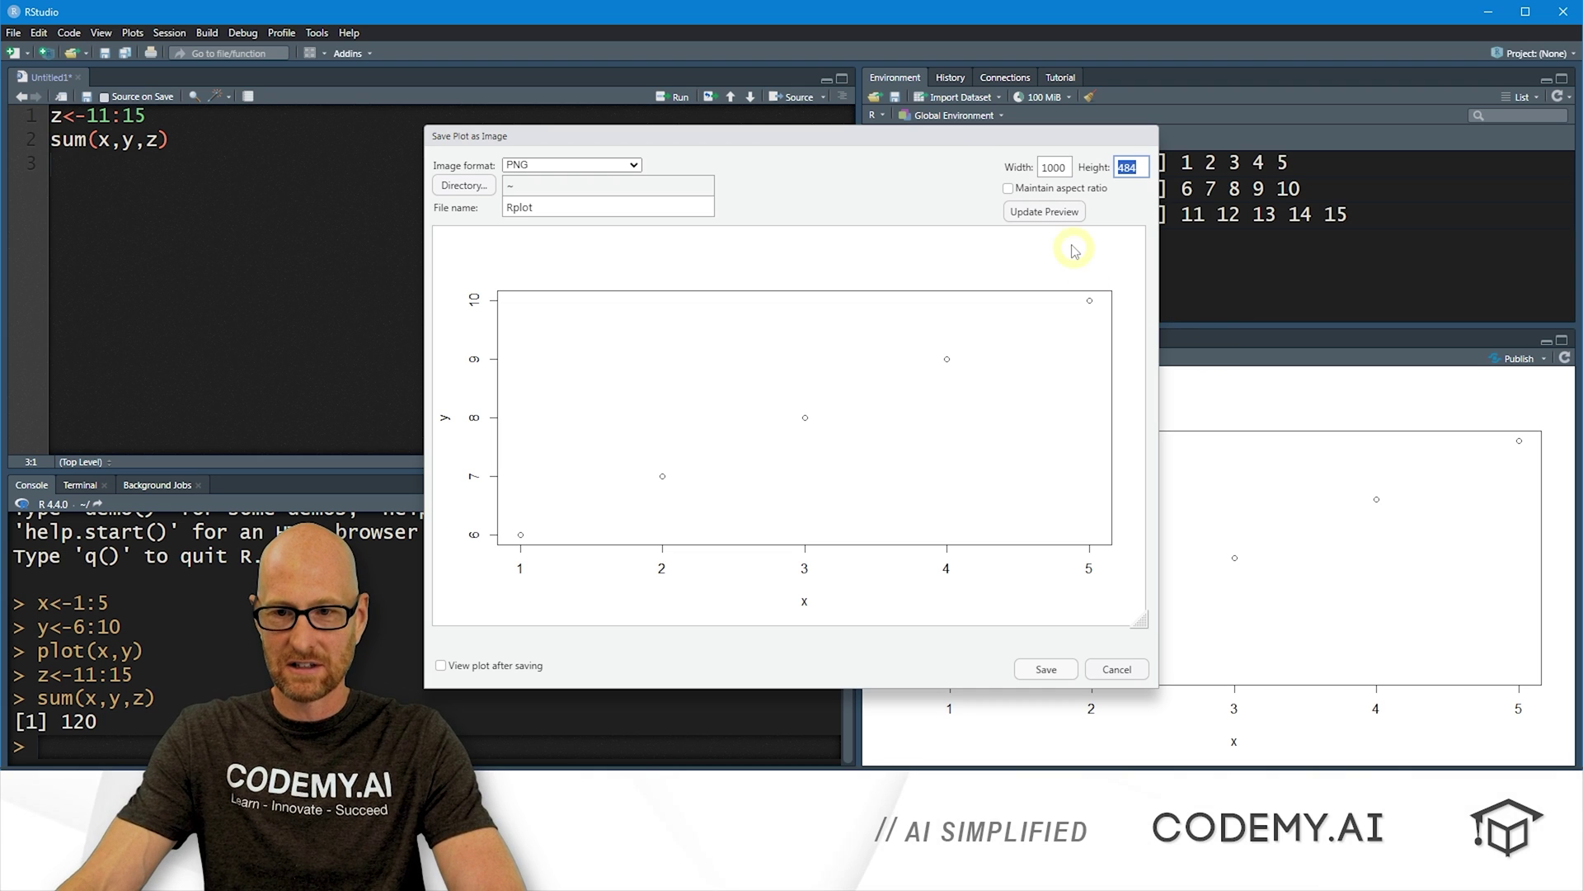
click(1059, 212)
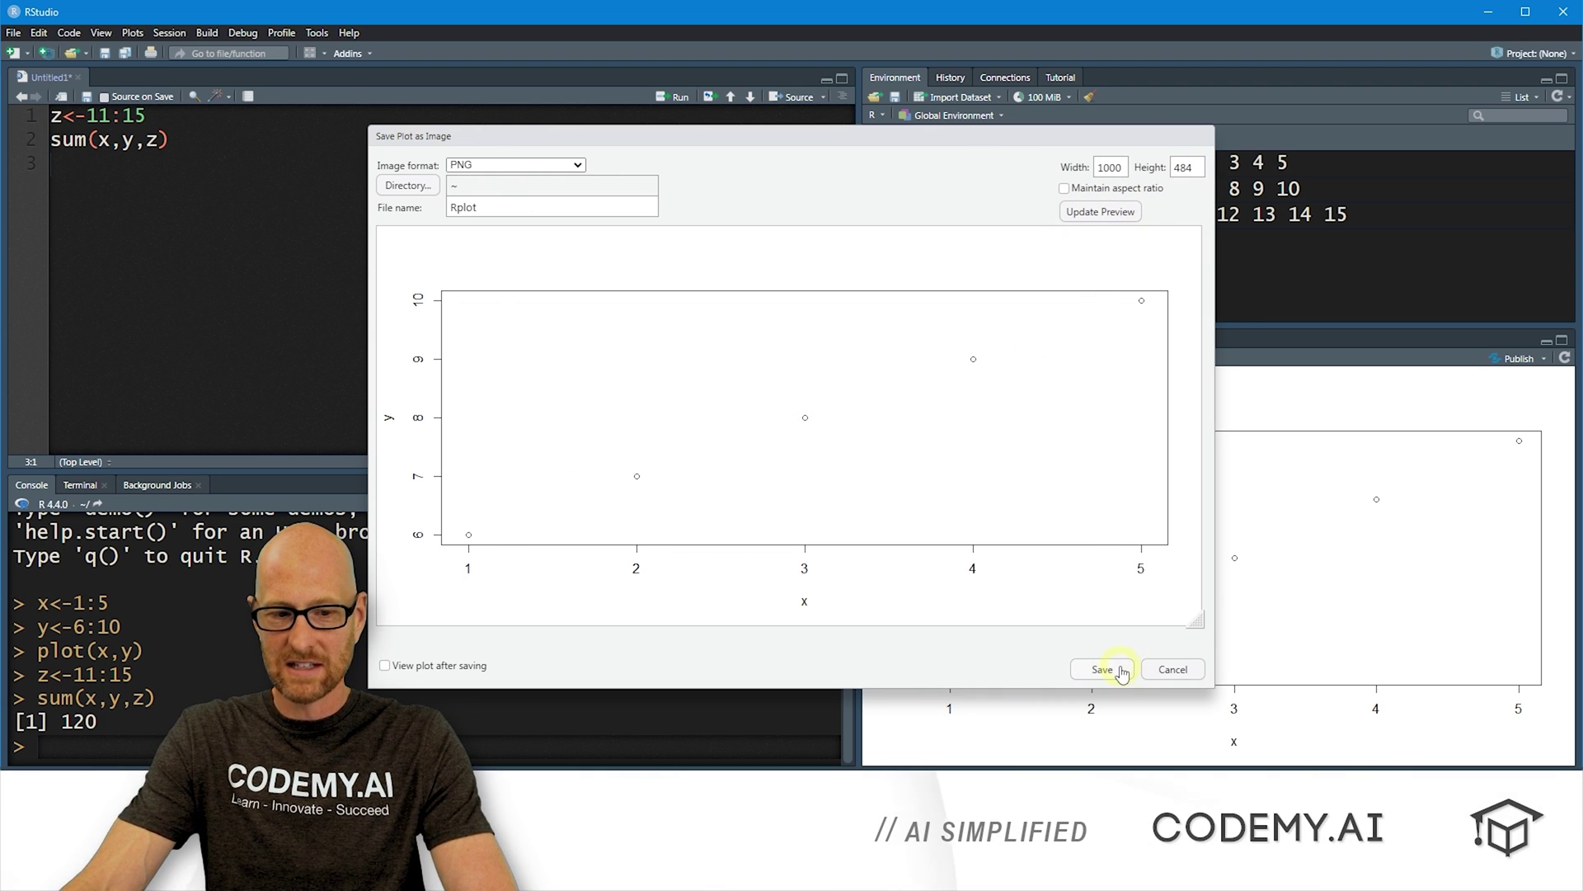
click(1175, 669)
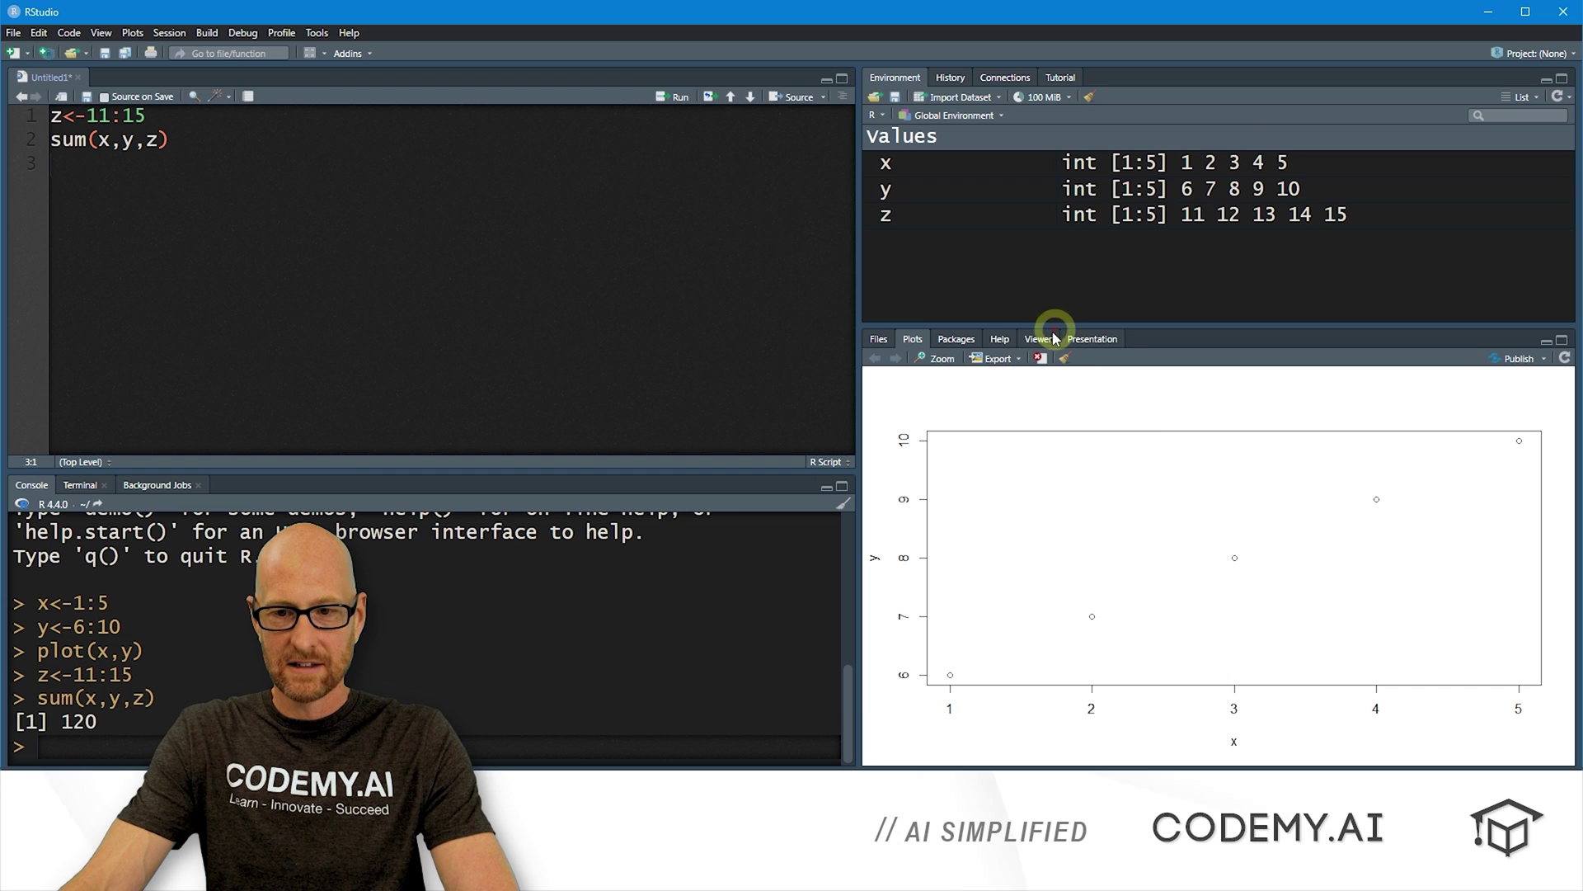
Preview the plot as a PDF, close the preview and leave the PDF export without saving
click(997, 359)
click(1018, 404)
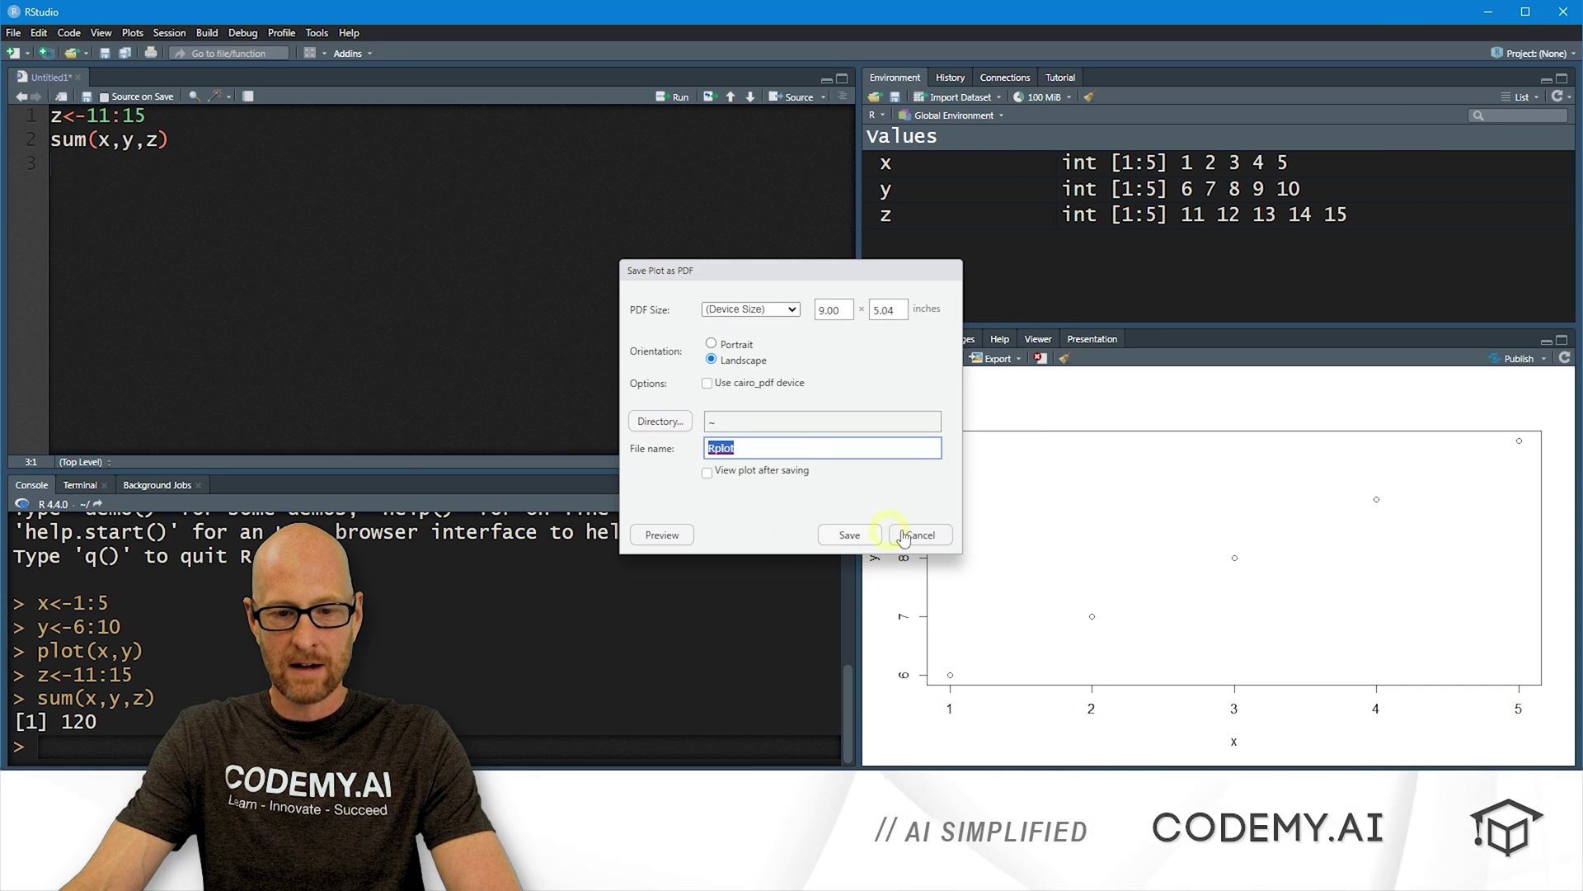
click(663, 535)
drag(699, 14, 786, 89)
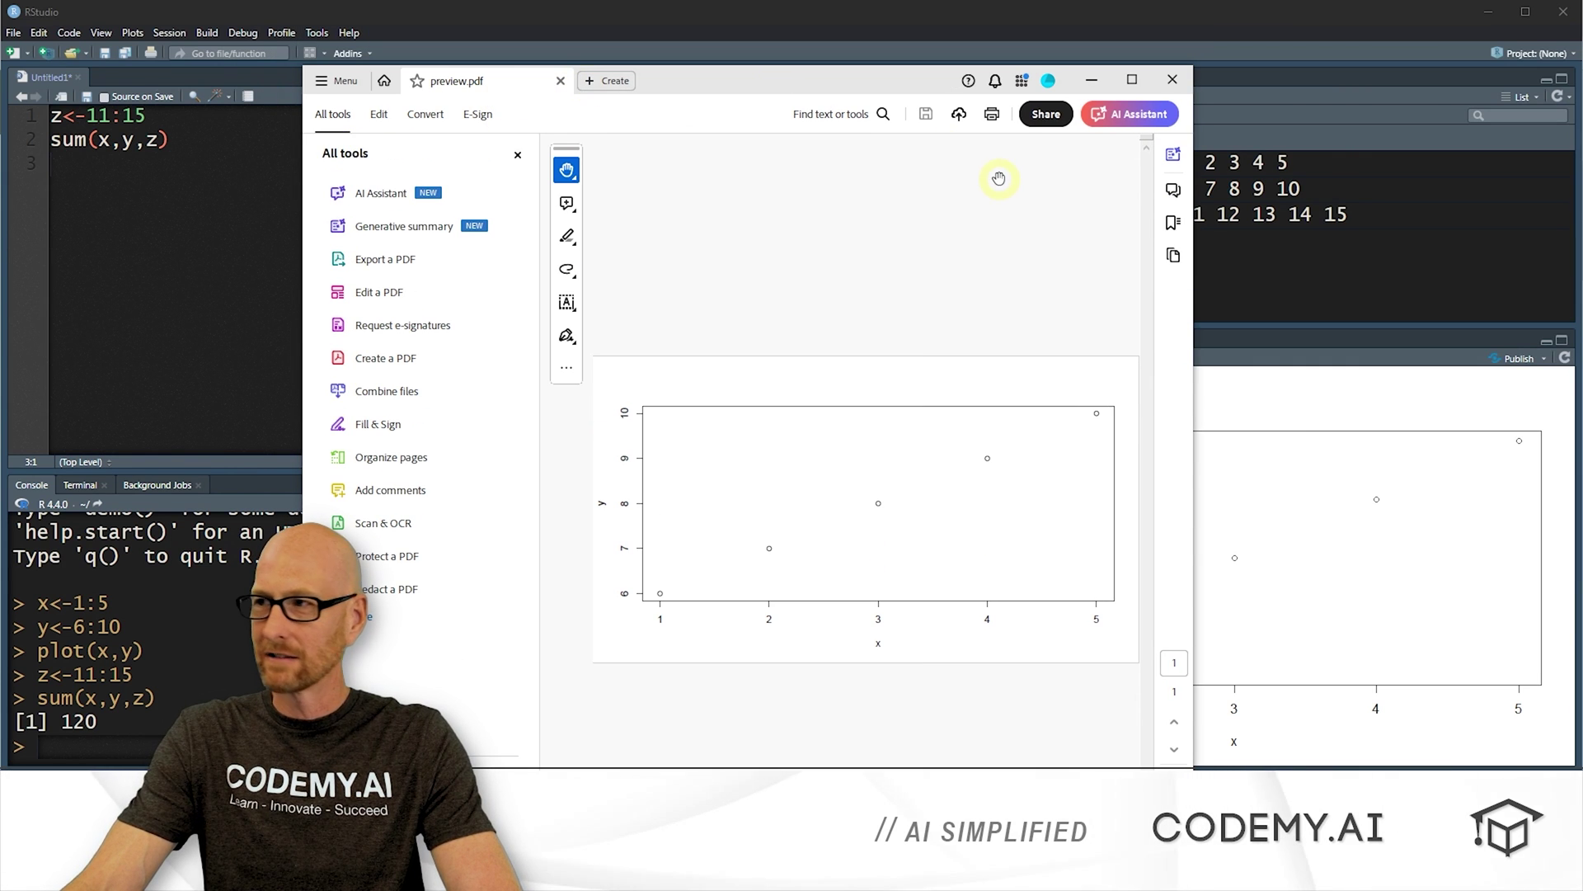
click(1171, 83)
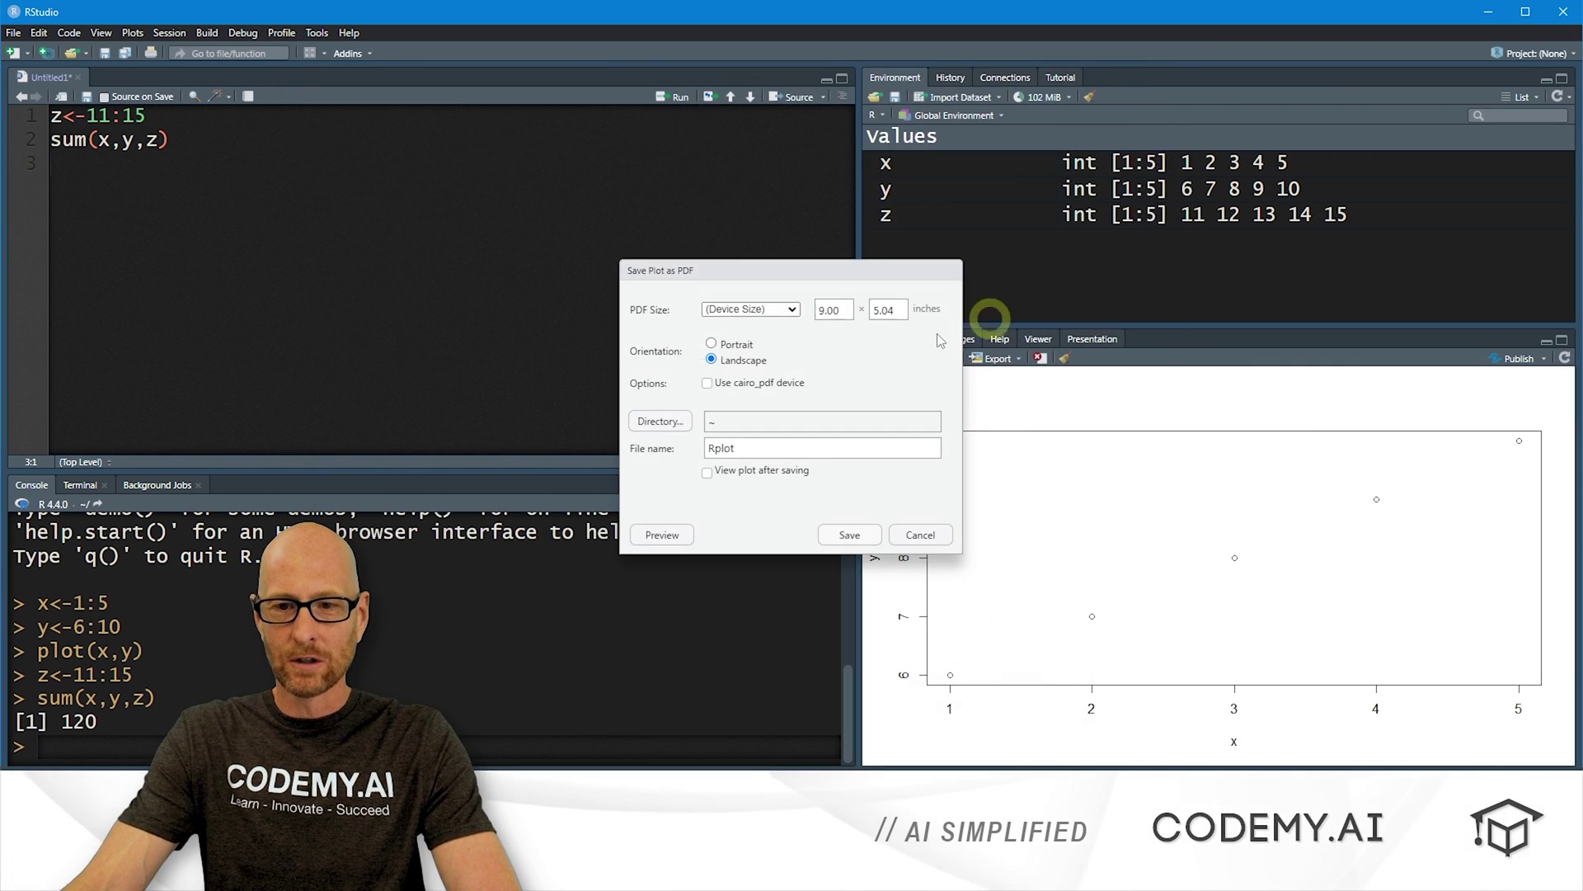
click(921, 536)
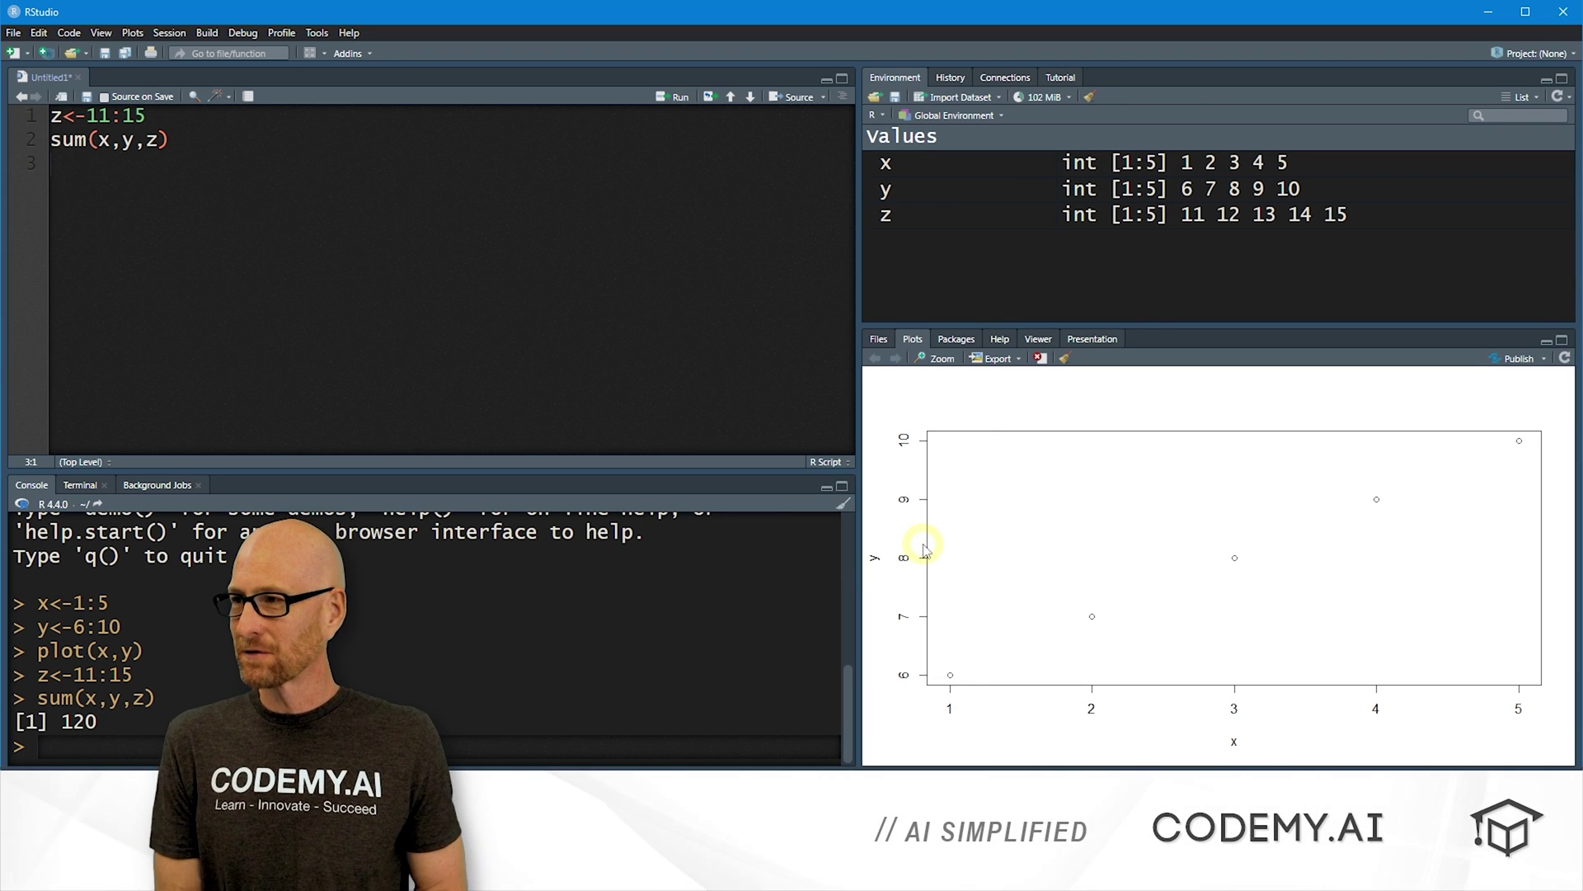